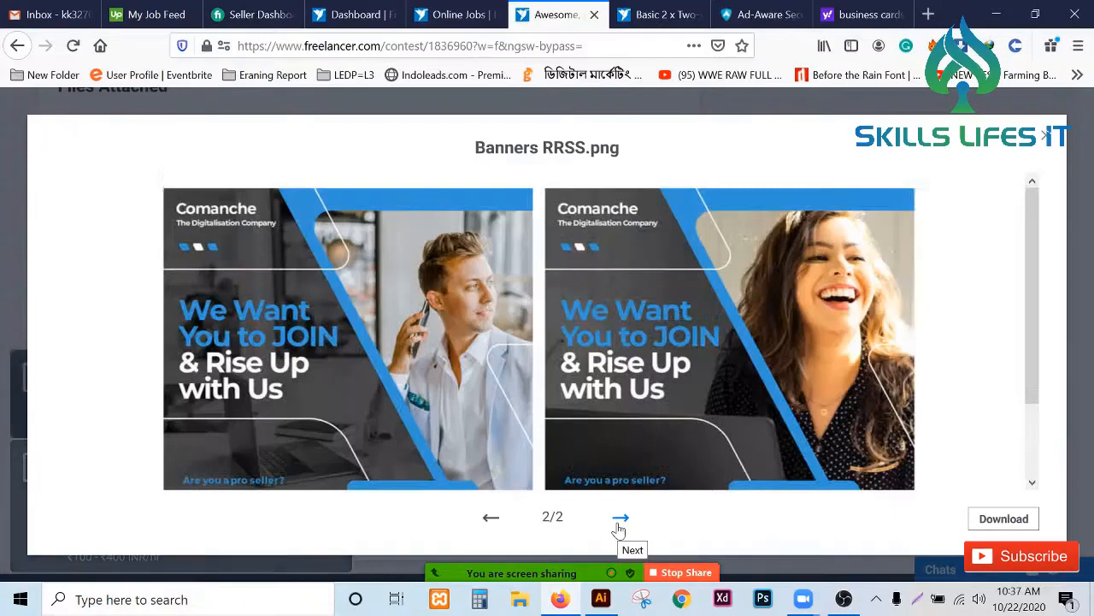
- Download the image.png logo attachment from the contest files and open it with Adobe Illustrator 2021
left_click(493, 523)
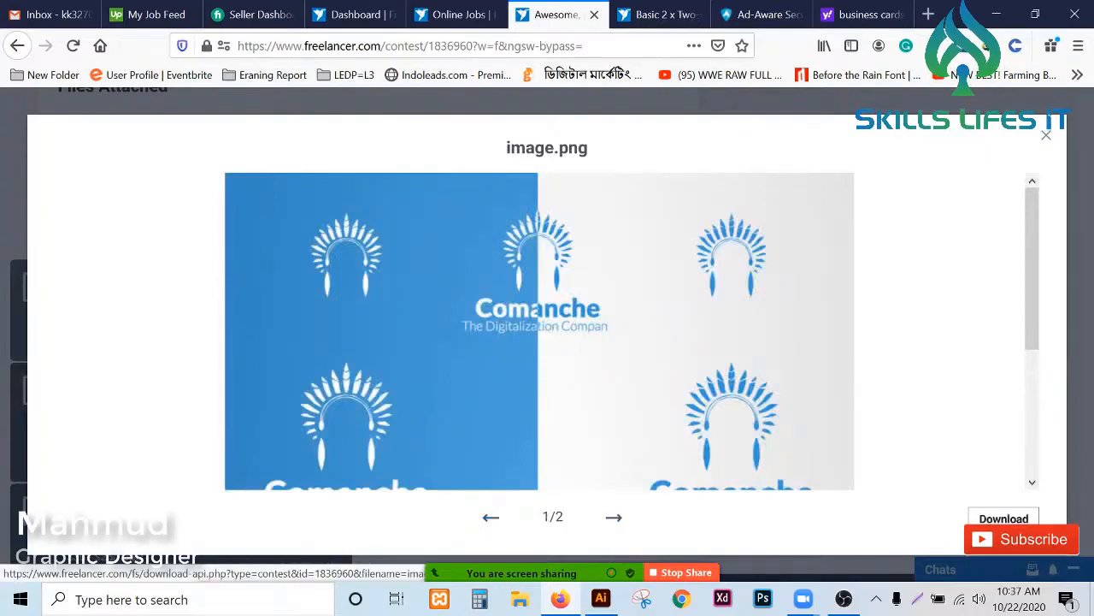
left_click(1004, 521)
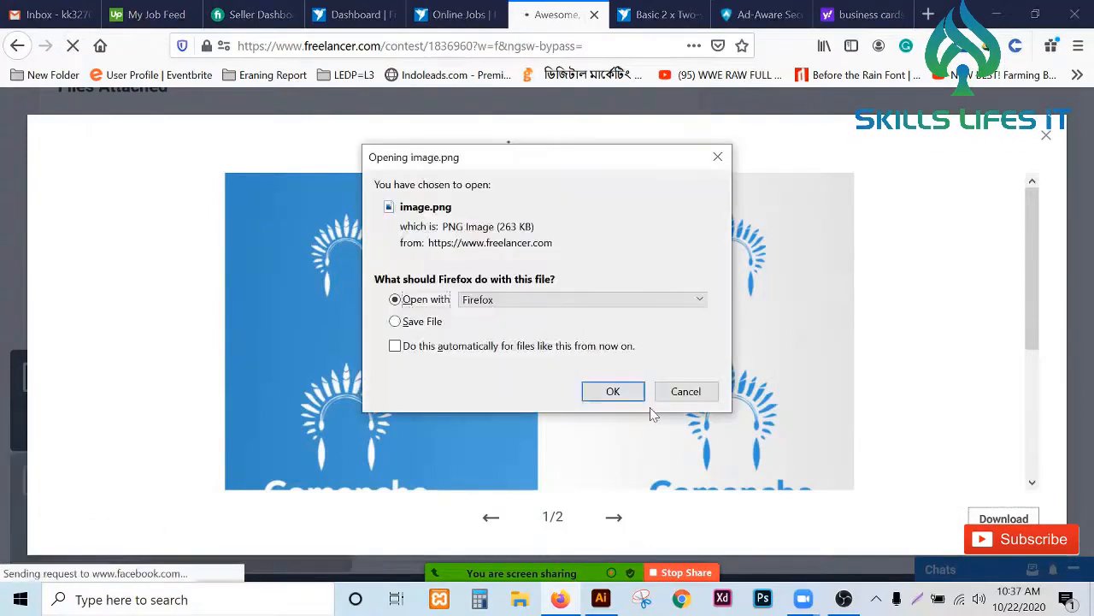
left_click(632, 305)
left_click(586, 353)
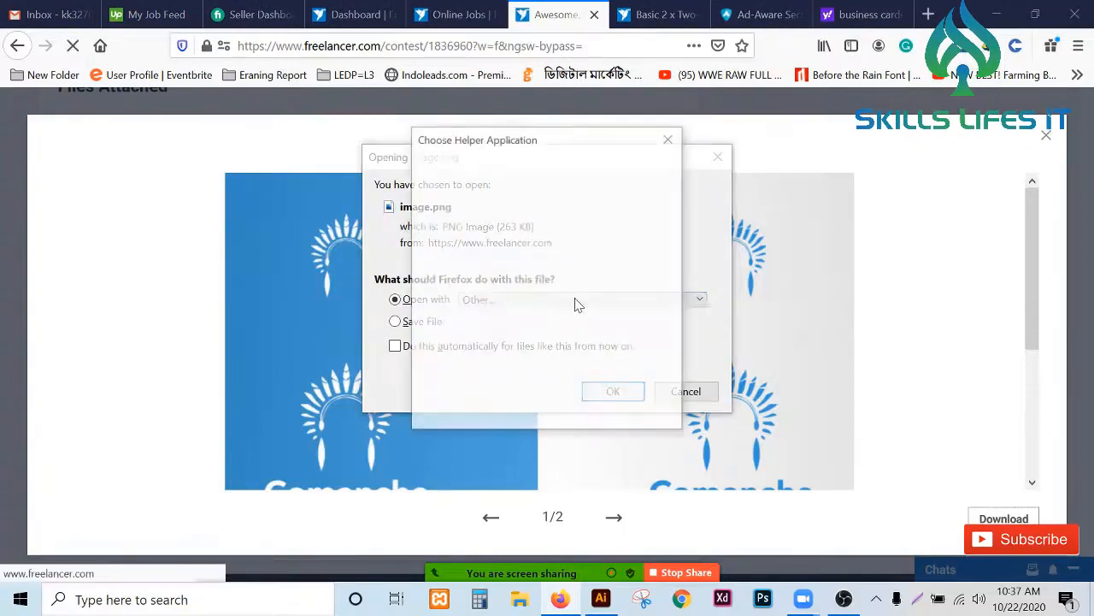
left_click(513, 342)
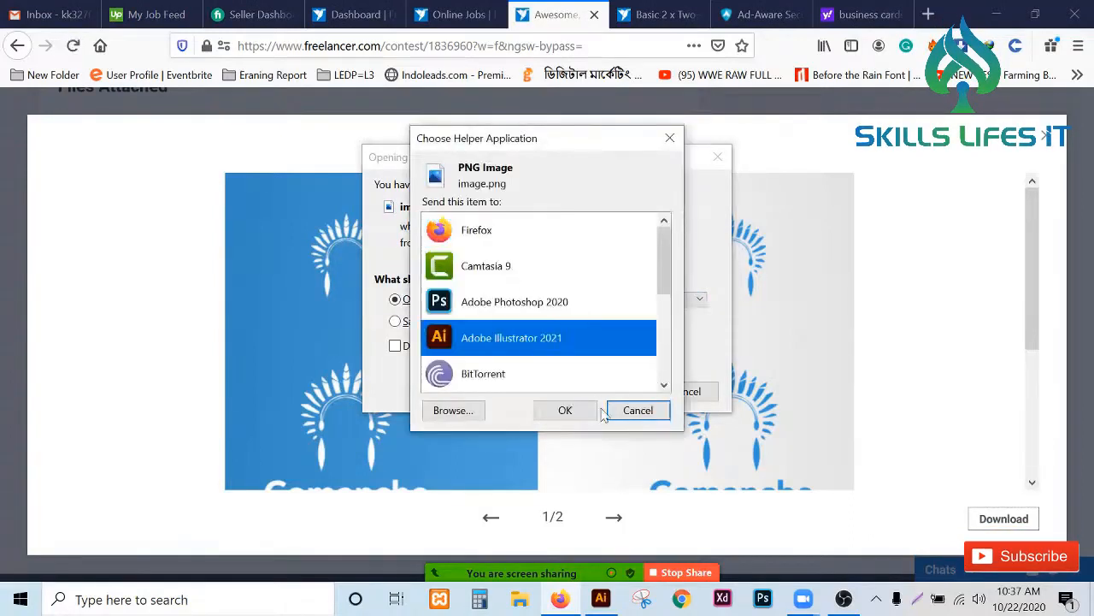
left_click(586, 416)
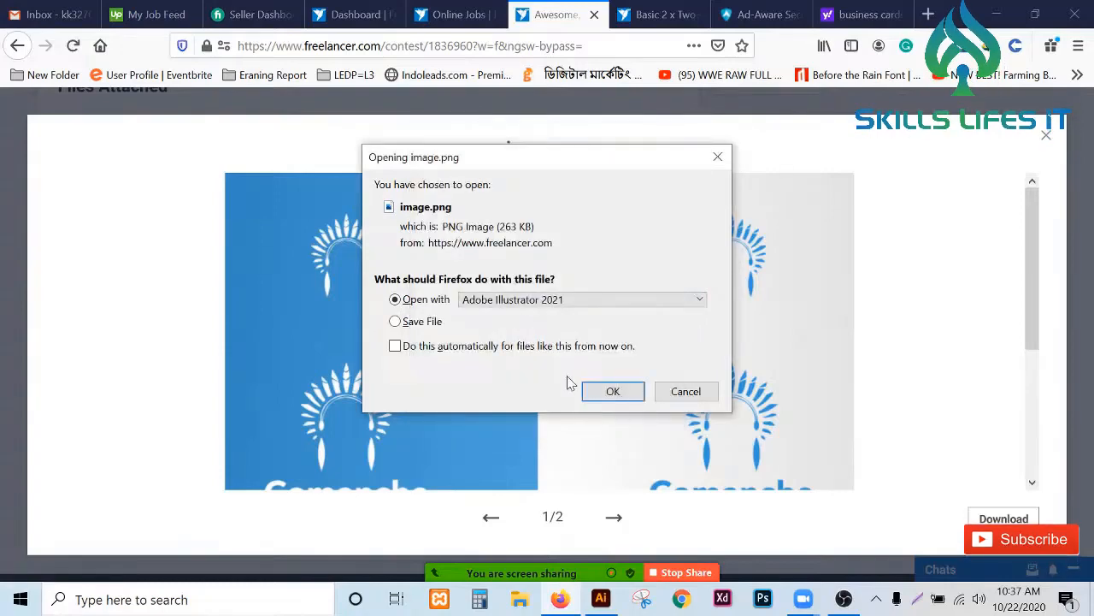
left_click(611, 391)
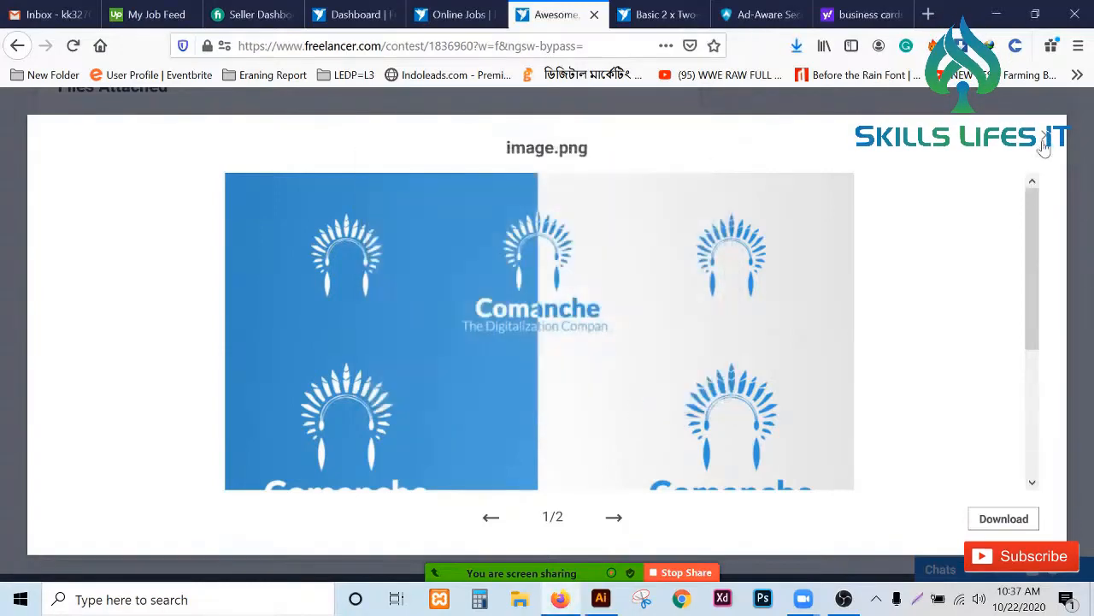
- Close the file preview and review the contest brief and the existing entries
left_click(1044, 144)
scroll(171, 351, "up", 8)
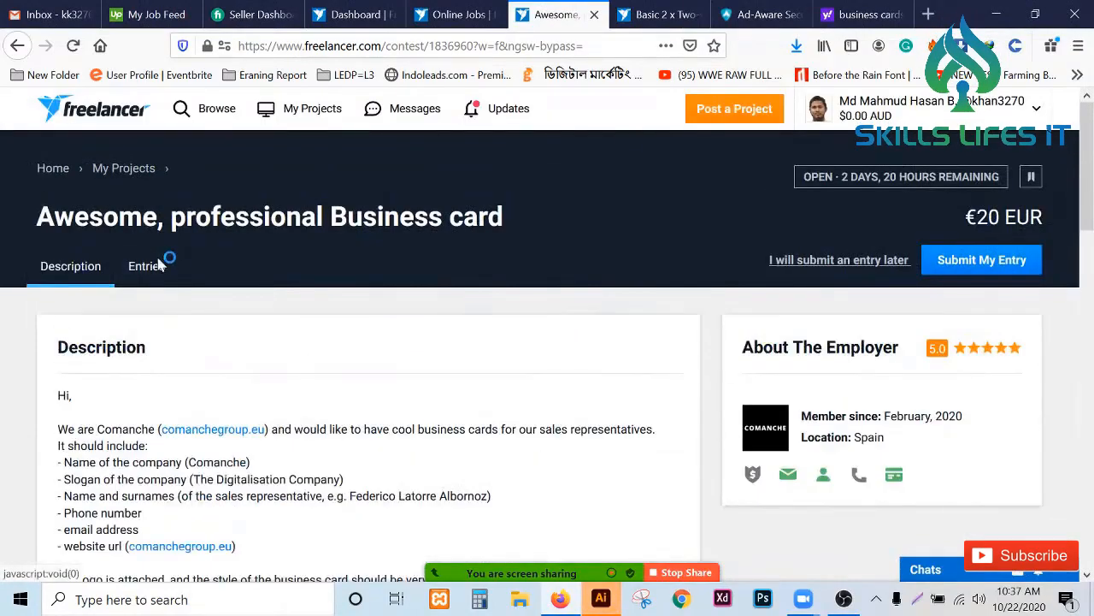
left_click(160, 266)
scroll(312, 313, "down", 2)
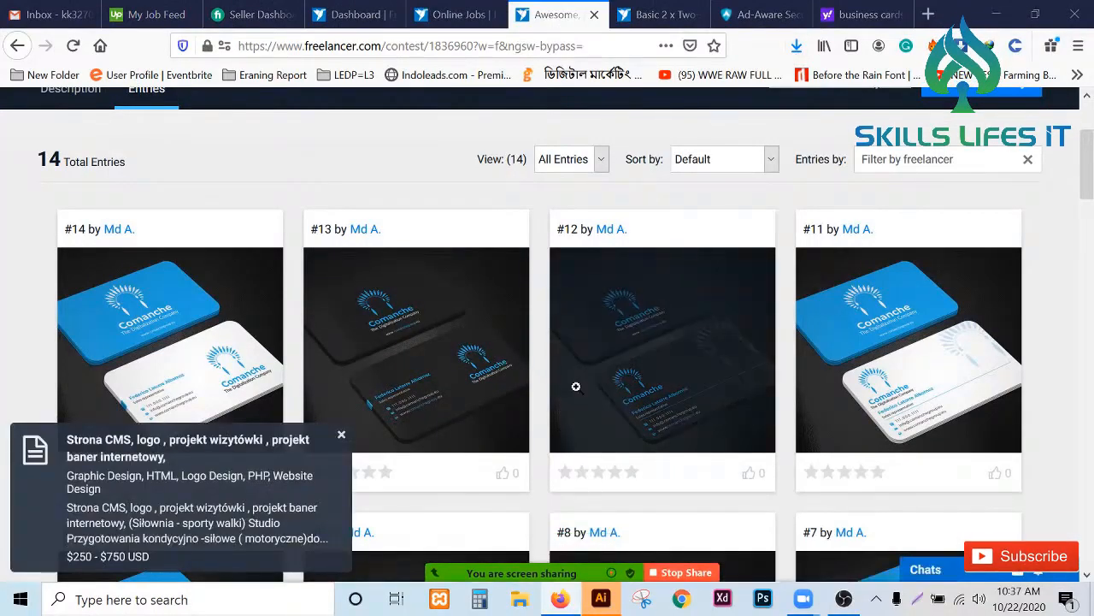
- Switch to Illustrator and bring the image.png logo sheet into the Untitled-3 document beside the card artboards
key("alt+Tab")
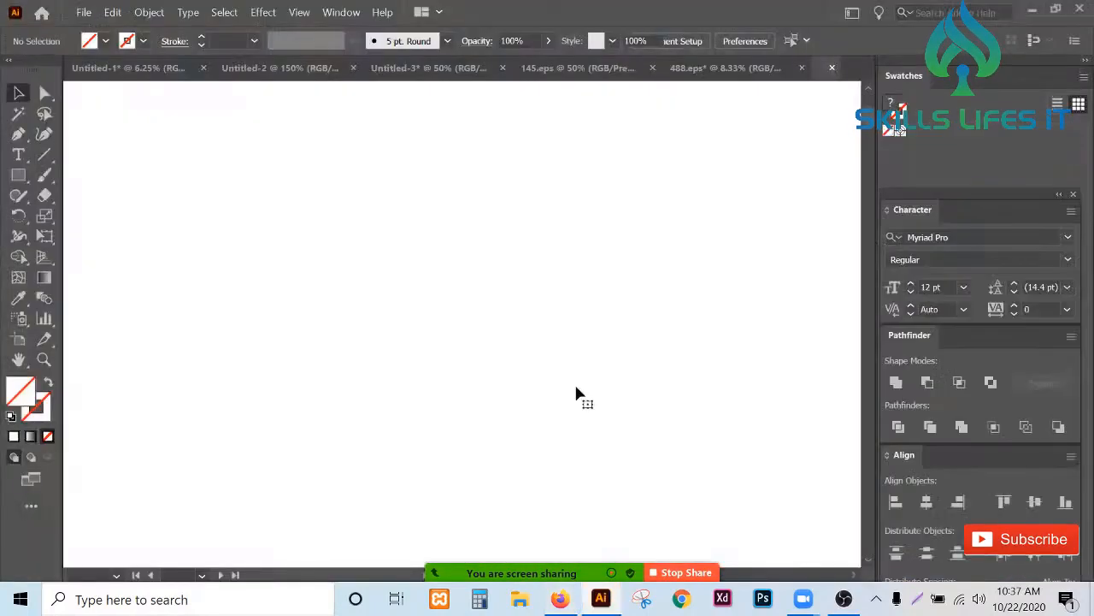
key("ctrl+minus")
key("ctrl+minus")
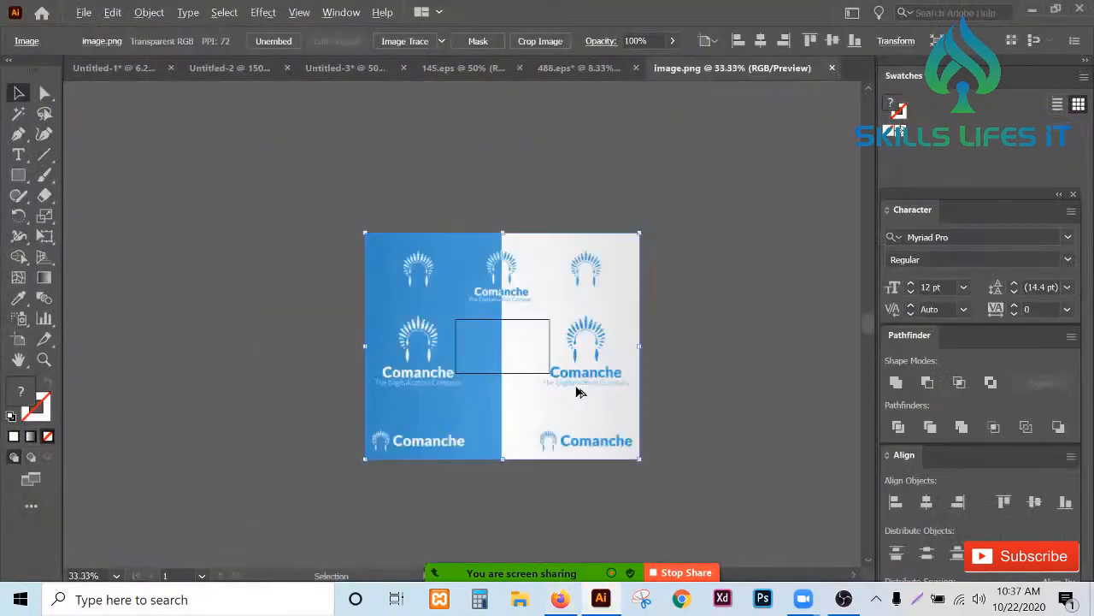
left_click_drag(579, 305, 585, 382)
left_click_drag(428, 249, 444, 353)
left_click_drag(418, 405, 607, 335)
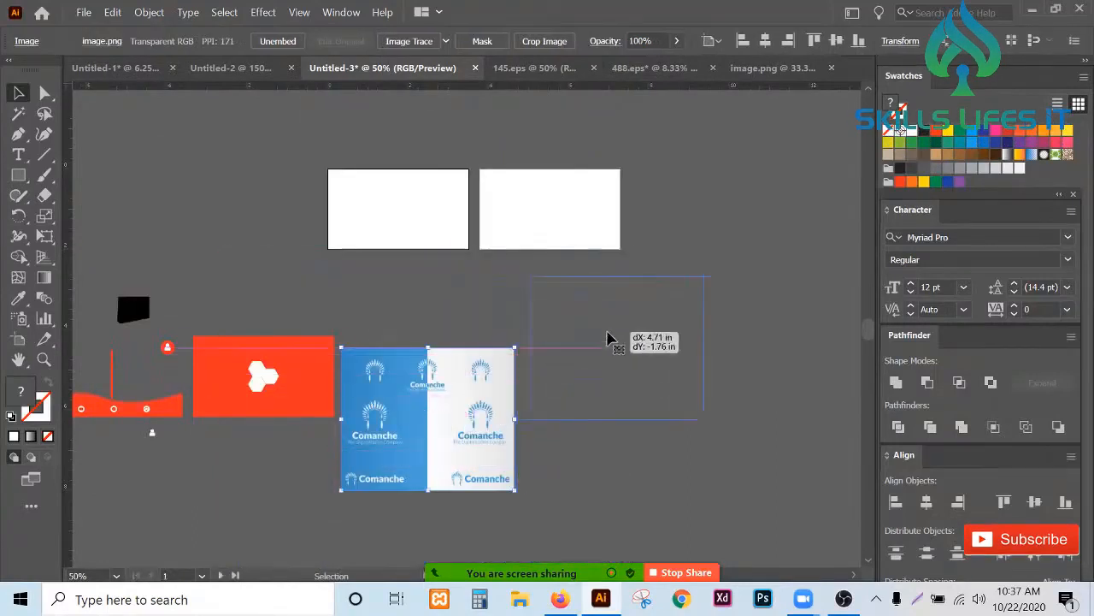
scroll(279, 329, "down", 1)
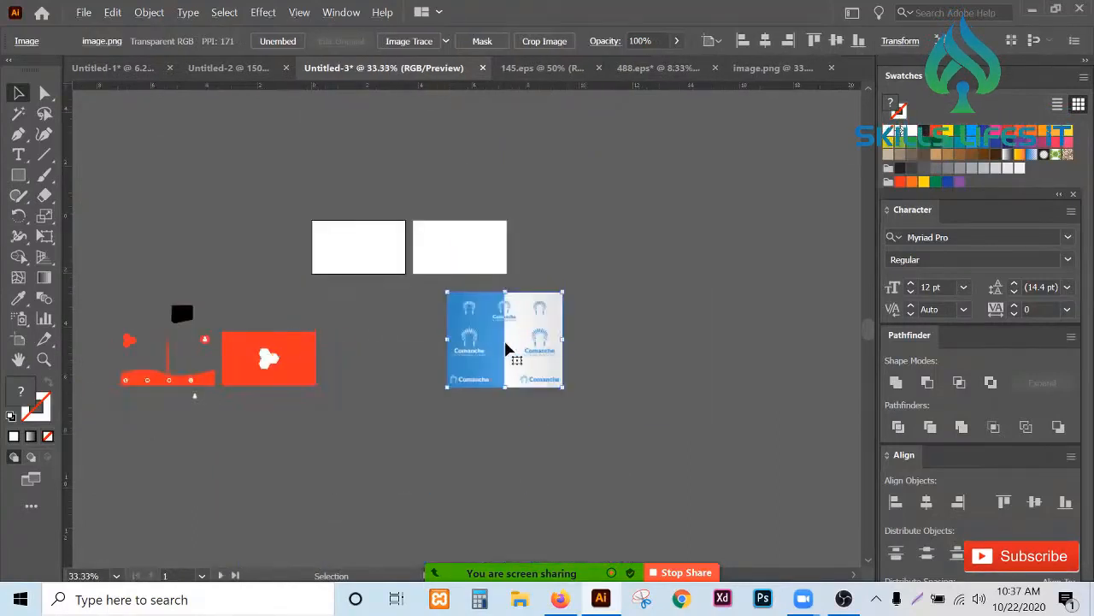
left_click_drag(508, 349, 734, 243)
scroll(513, 335, "up", 4)
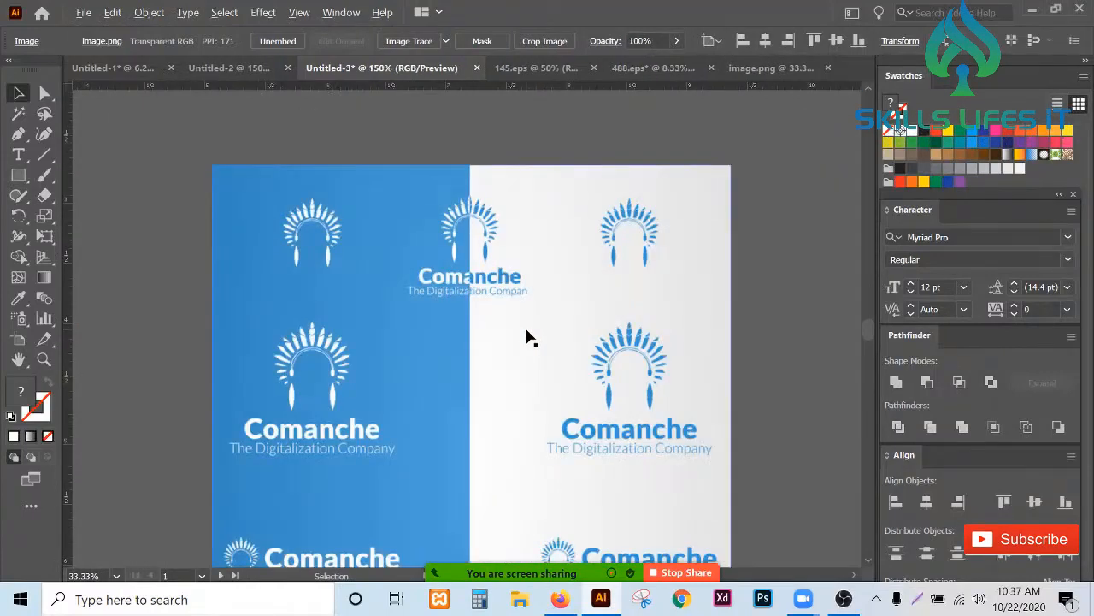
- Draw a rectangle framing the blue Comanche logo with its tagline on the light half of the sheet
left_click(18, 175)
scroll(609, 333, "down", 1)
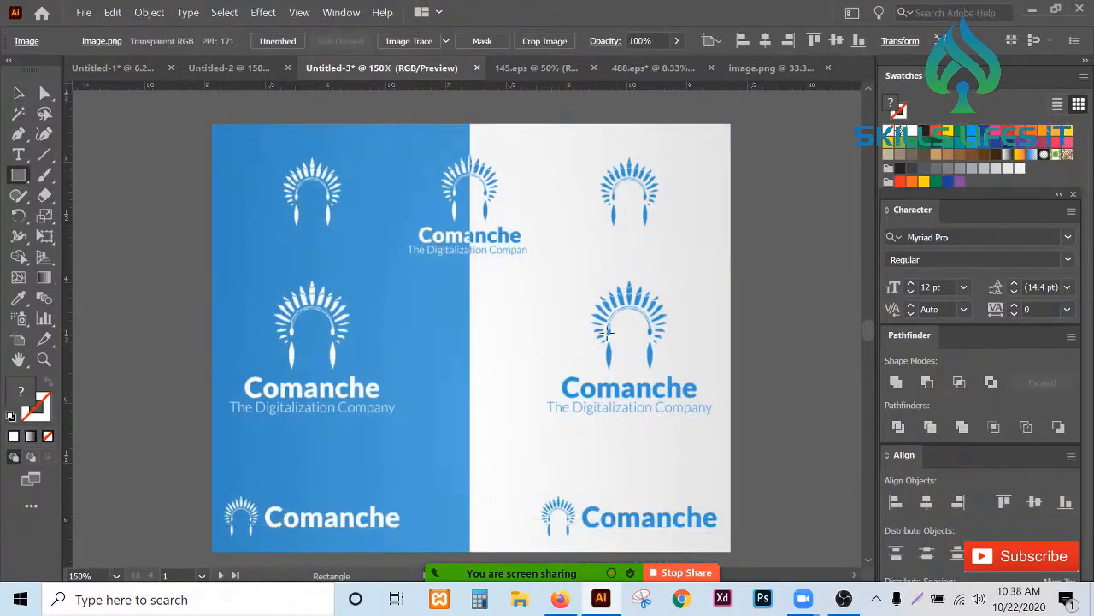
mouse_move(531, 275)
left_mouse_down()
mouse_move(588, 373)
mouse_move(709, 440)
mouse_move(718, 430)
left_mouse_up()
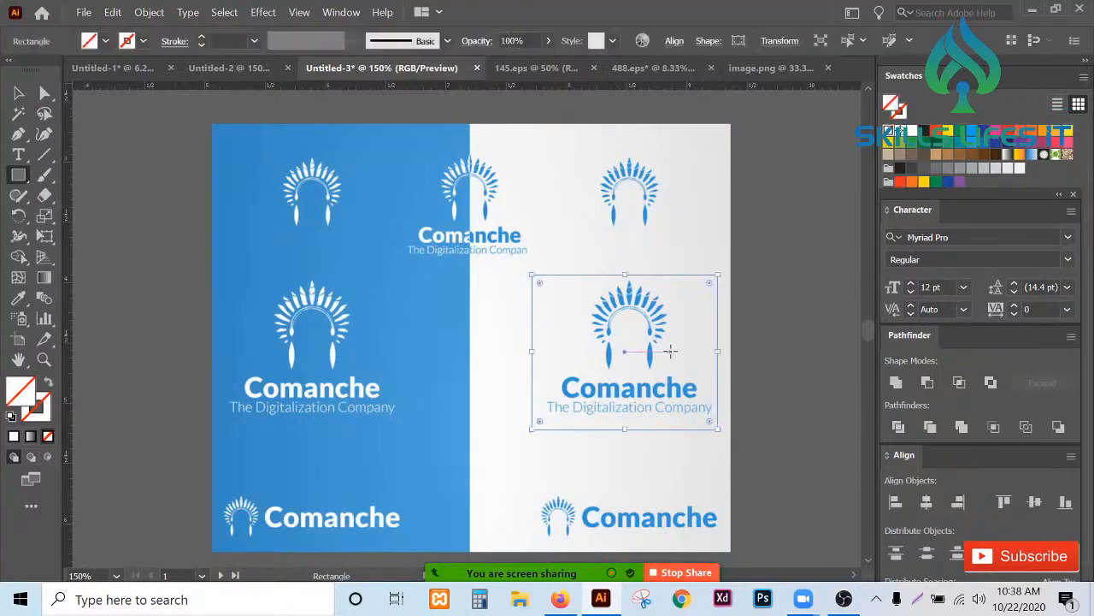
- Select the rectangle together with the image and make a clipping mask to crop the logo
key("v")
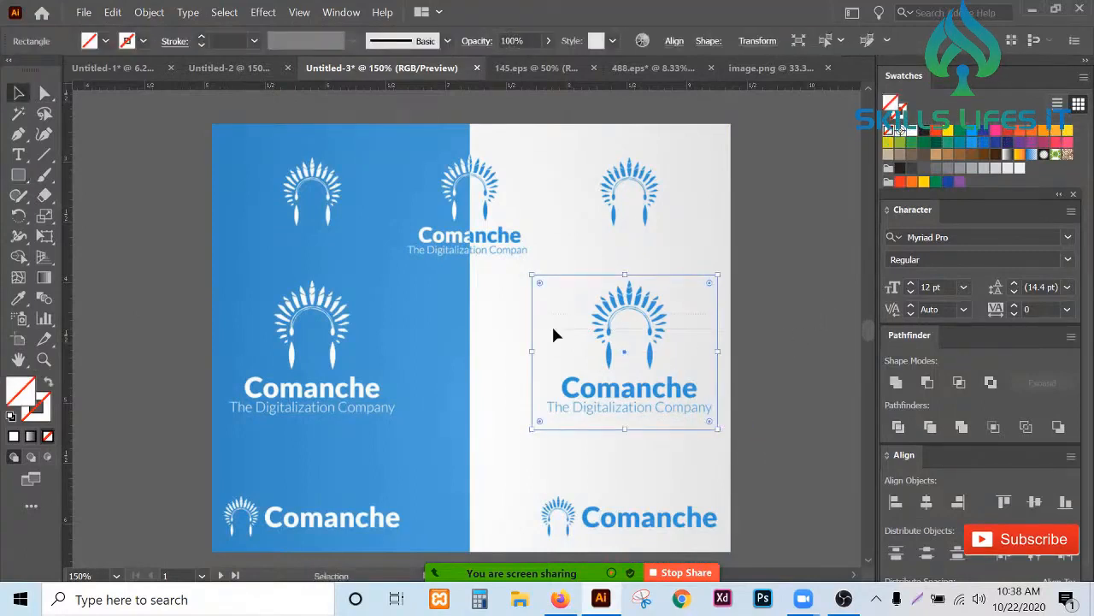
left_click(654, 367)
right_click(654, 367)
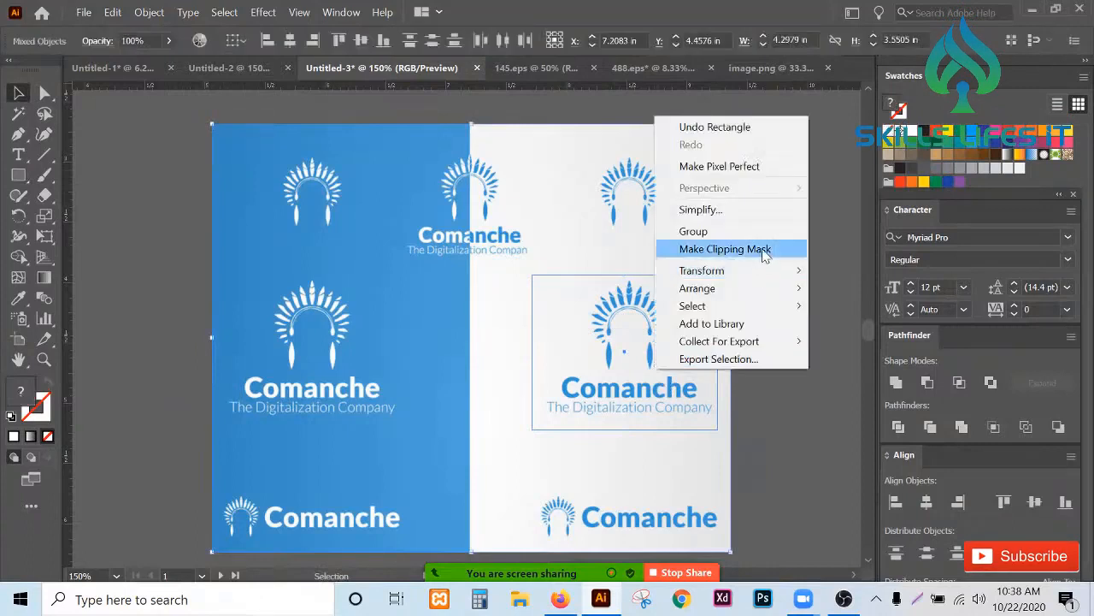
left_click(764, 251)
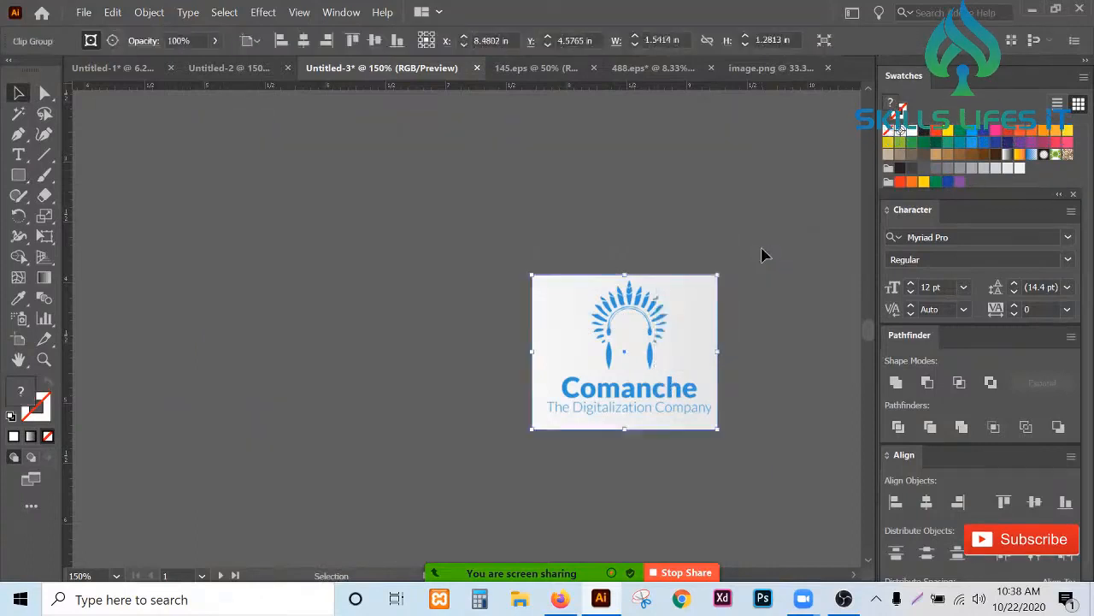
- Move the cropped logo onto the first business card artboard and center it horizontally
left_click(810, 377)
scroll(810, 377, "down", 3)
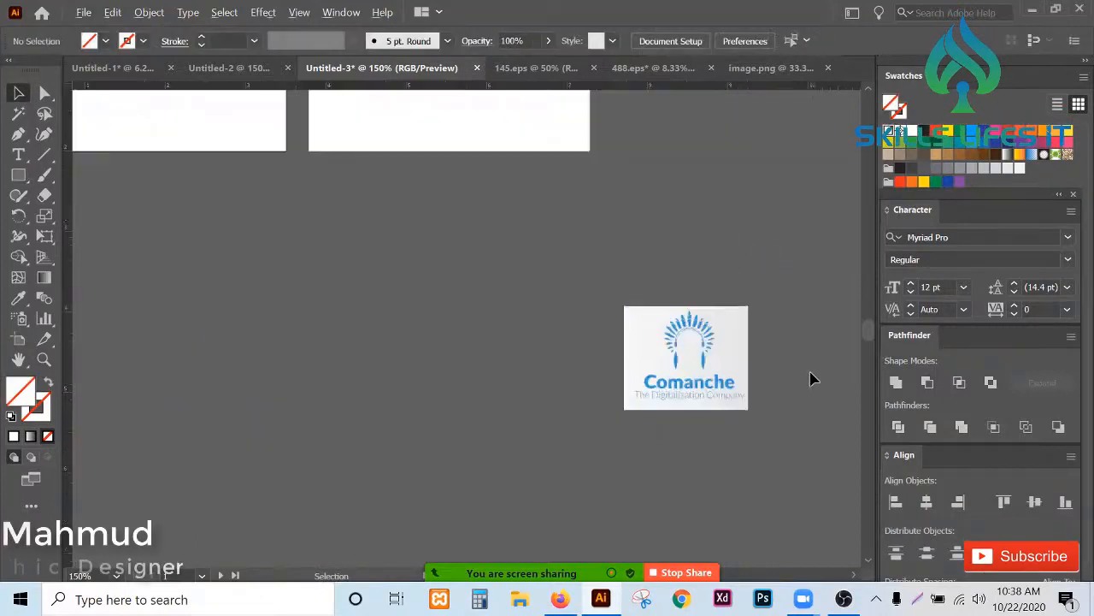
left_click_drag(764, 452, 544, 261)
left_click_drag(723, 347, 368, 159)
scroll(236, 118, "up", 2)
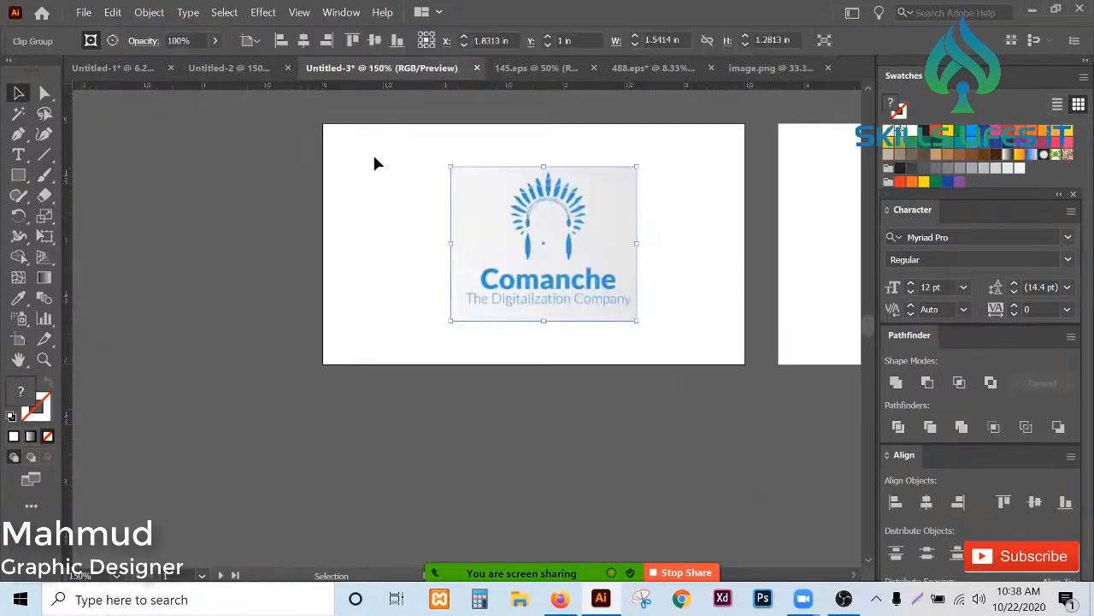
left_click(927, 501)
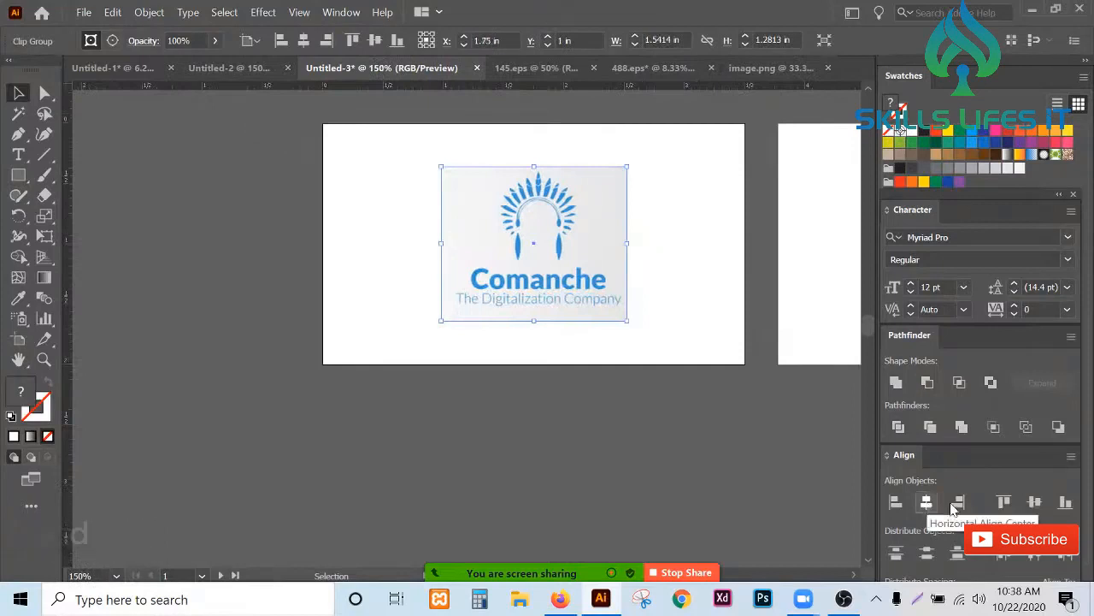
- Draw a rectangle covering the whole card artboard and fill it with the logo's light background color using the Eyedropper
left_click(18, 174)
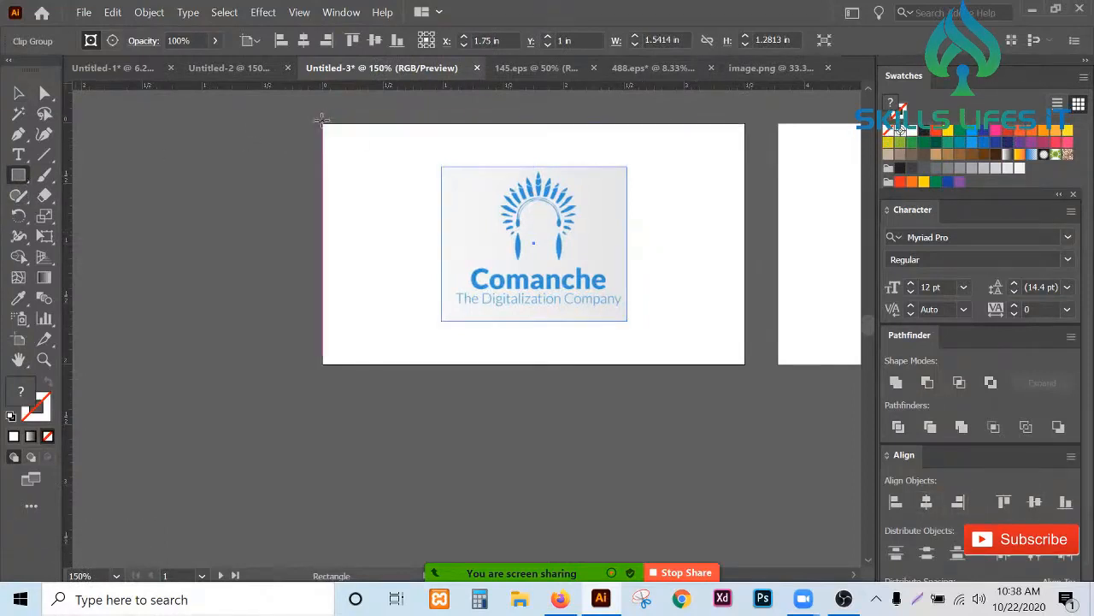
left_click_drag(323, 124, 744, 363)
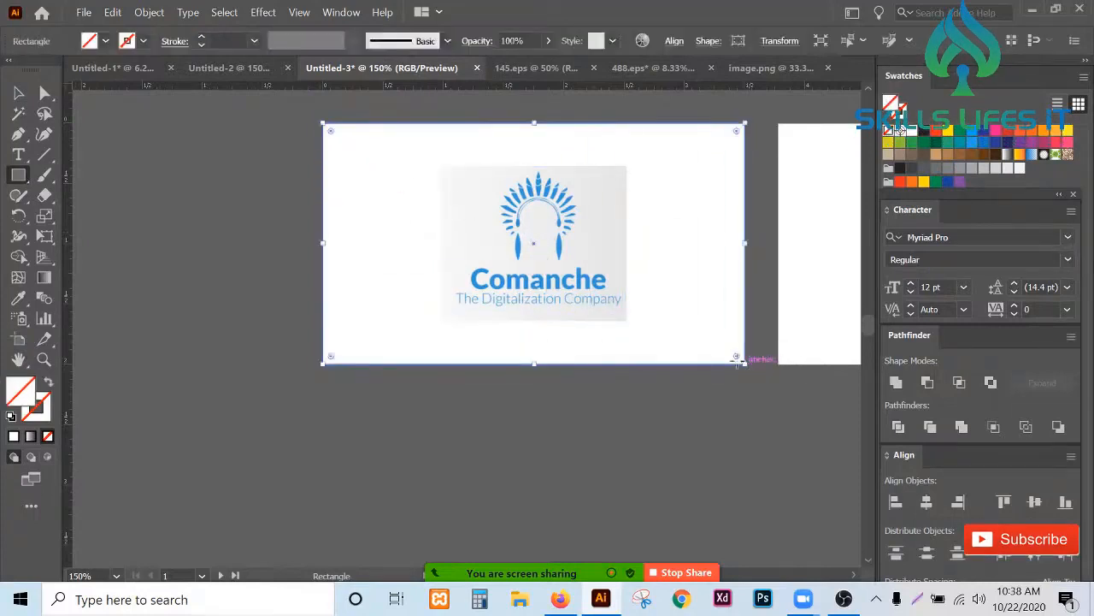
key("i")
left_click(599, 188)
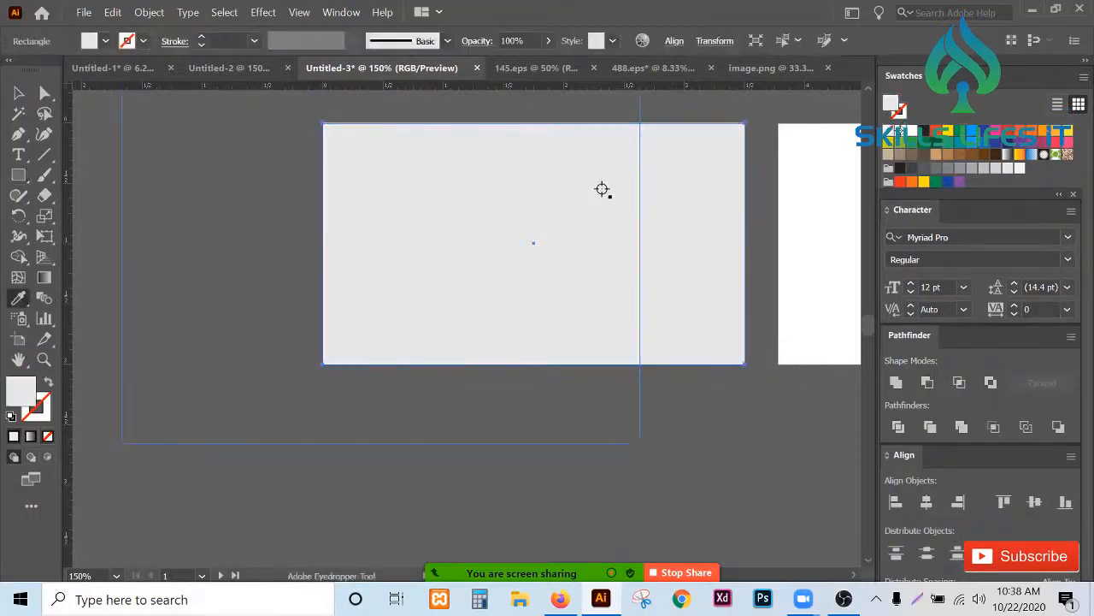
- Send the background rectangle behind the logo
key("v")
right_click(704, 301)
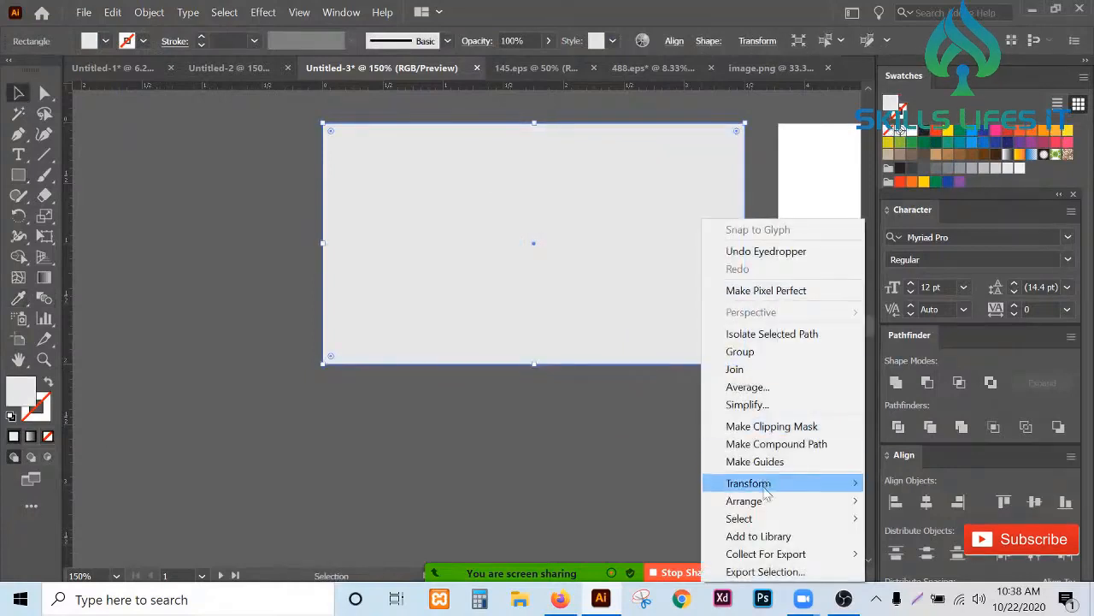
mouse_move(753, 502)
left_click(909, 556)
left_click(599, 470)
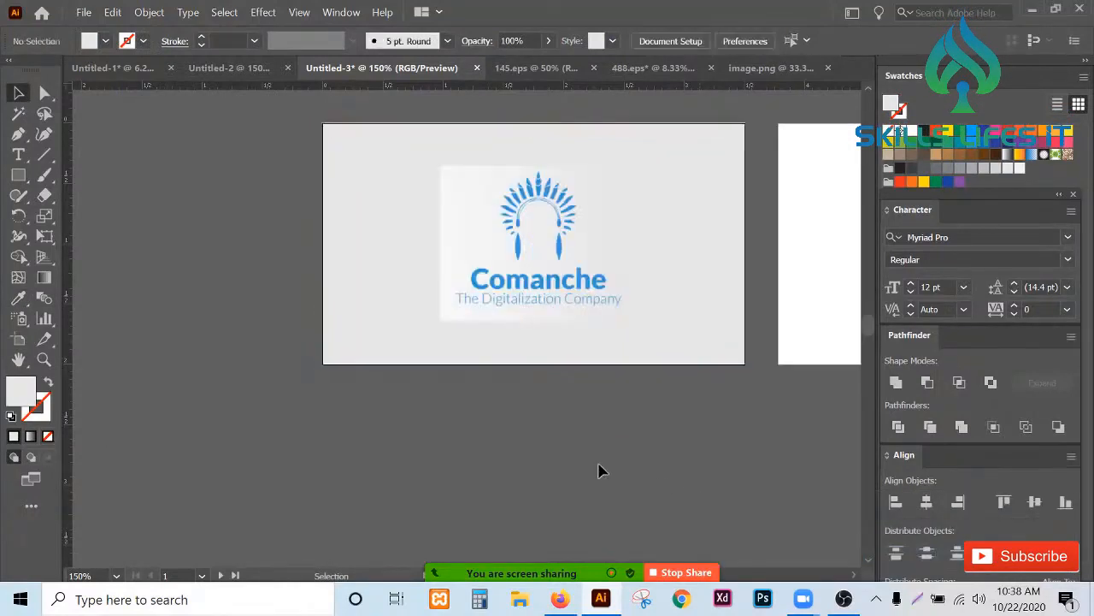
- Zoom in to compare the logo image's background with the card background color
scroll(593, 205, "up", 2)
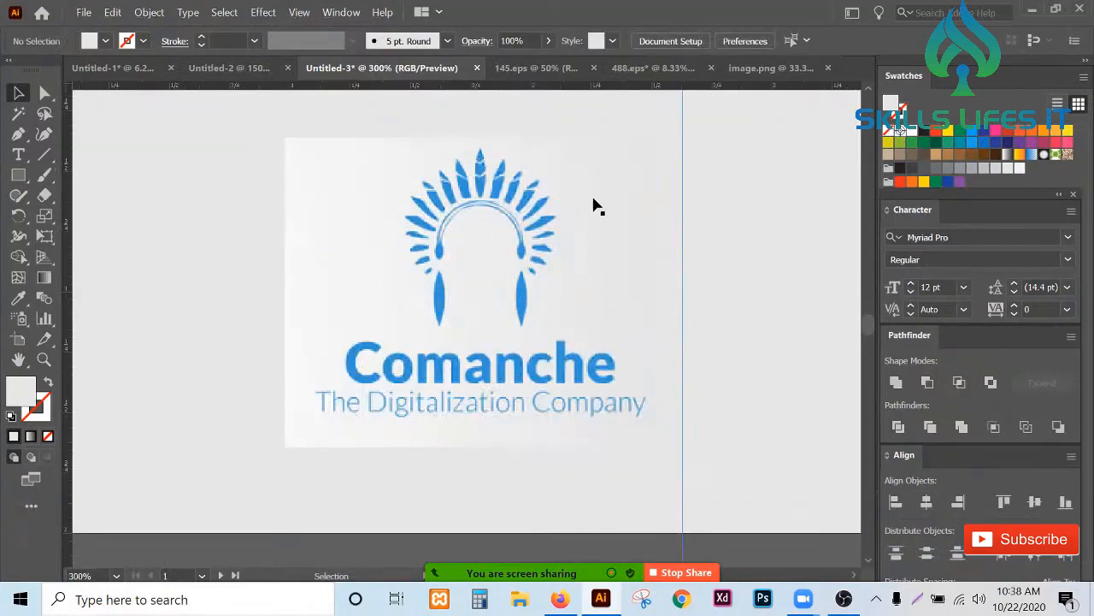
left_click(596, 205)
scroll(593, 205, "down", 1)
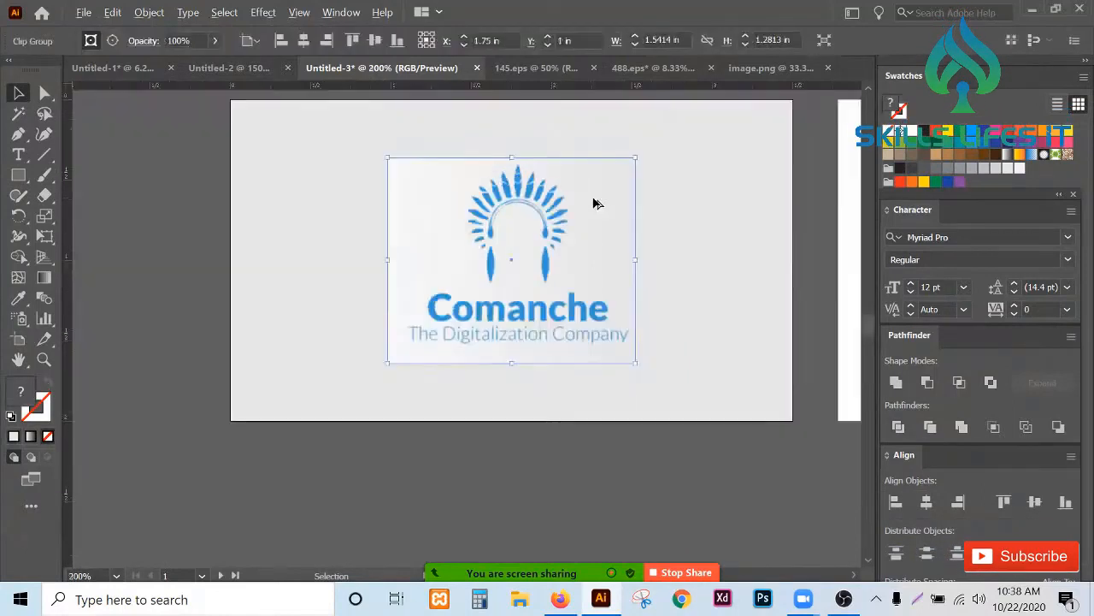
left_click(638, 447)
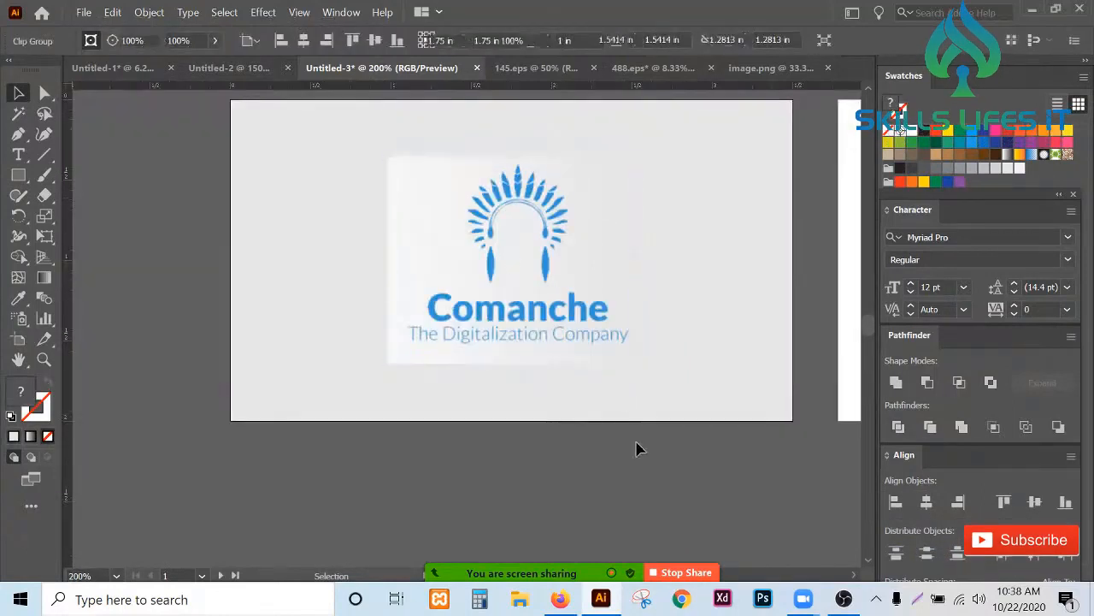
left_click(460, 247)
left_click(18, 297)
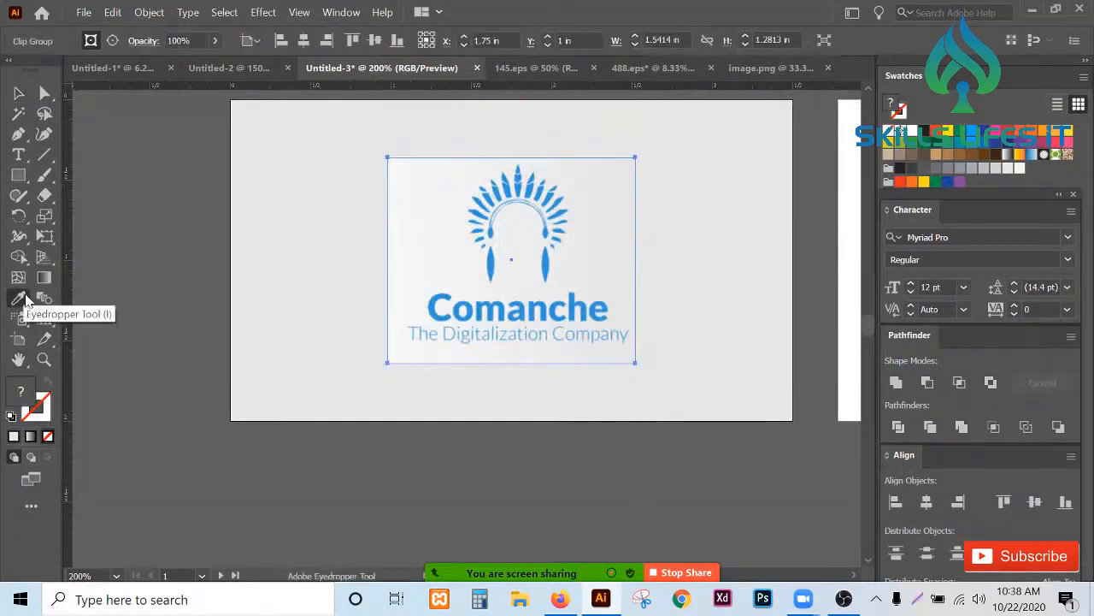
key("v")
left_click(134, 279)
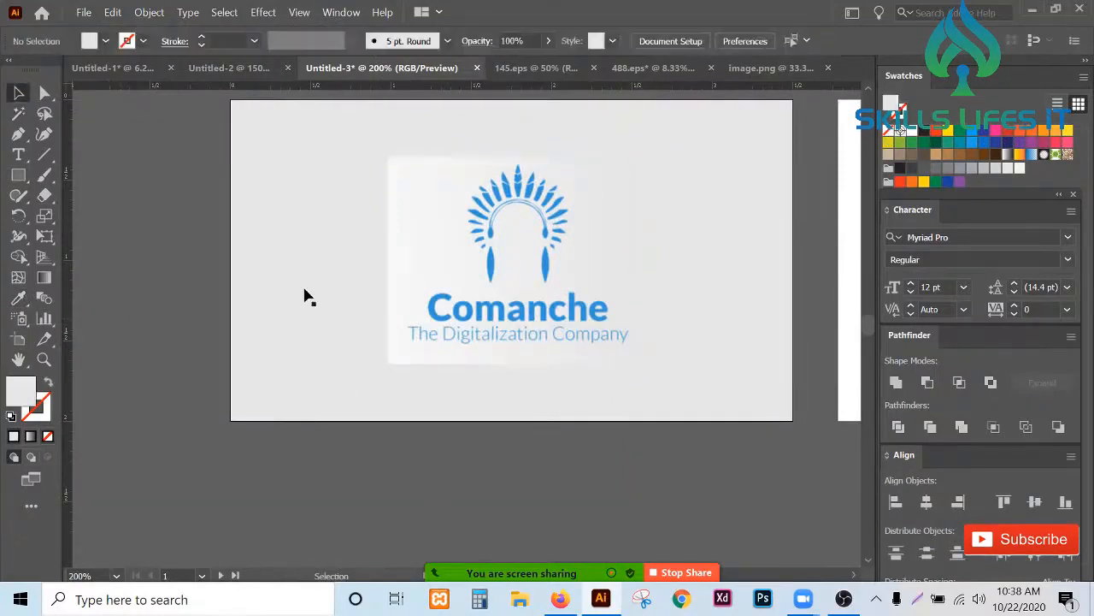
- Resample the card background rectangle's fill from the logo image's background with the Eyedropper
left_click(305, 296)
left_click(18, 297)
left_click(426, 241)
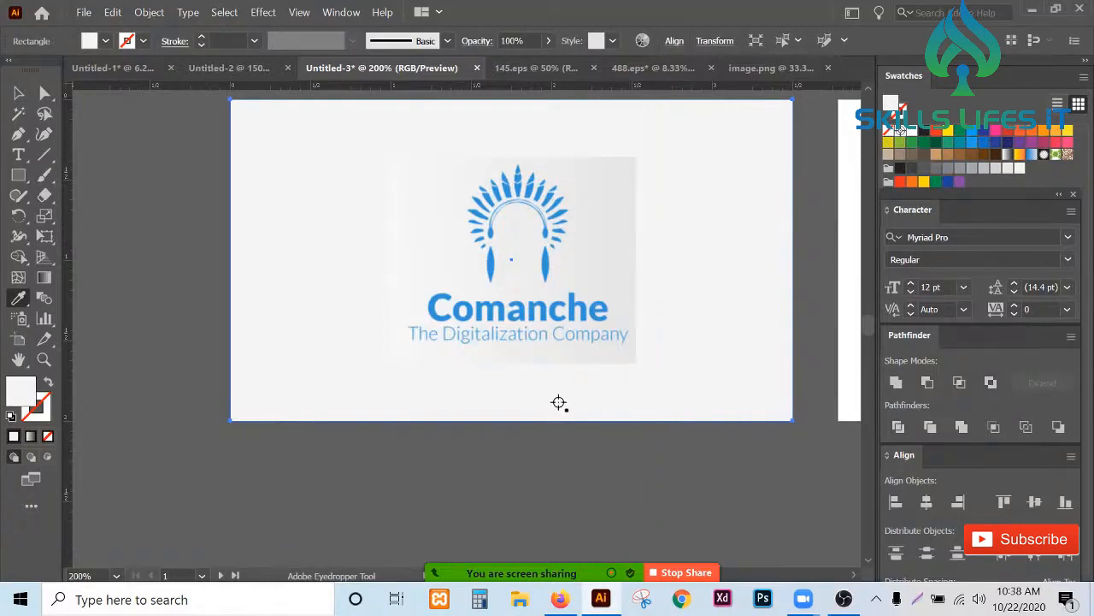
left_click(560, 396)
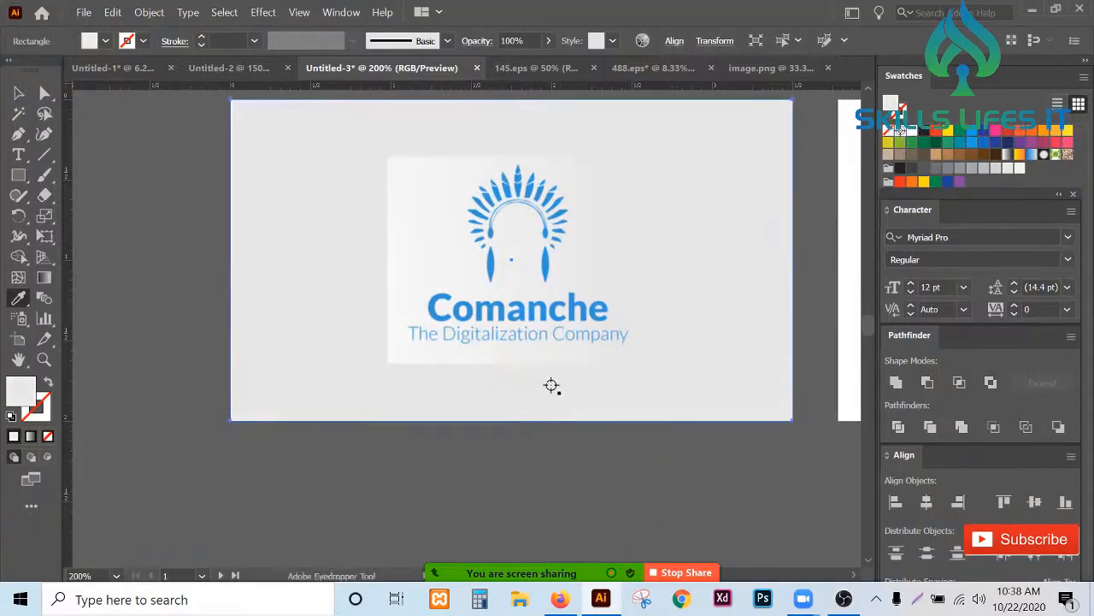
- Draw a small rectangle below the card artboard
key("m")
scroll(453, 314, "down", 2)
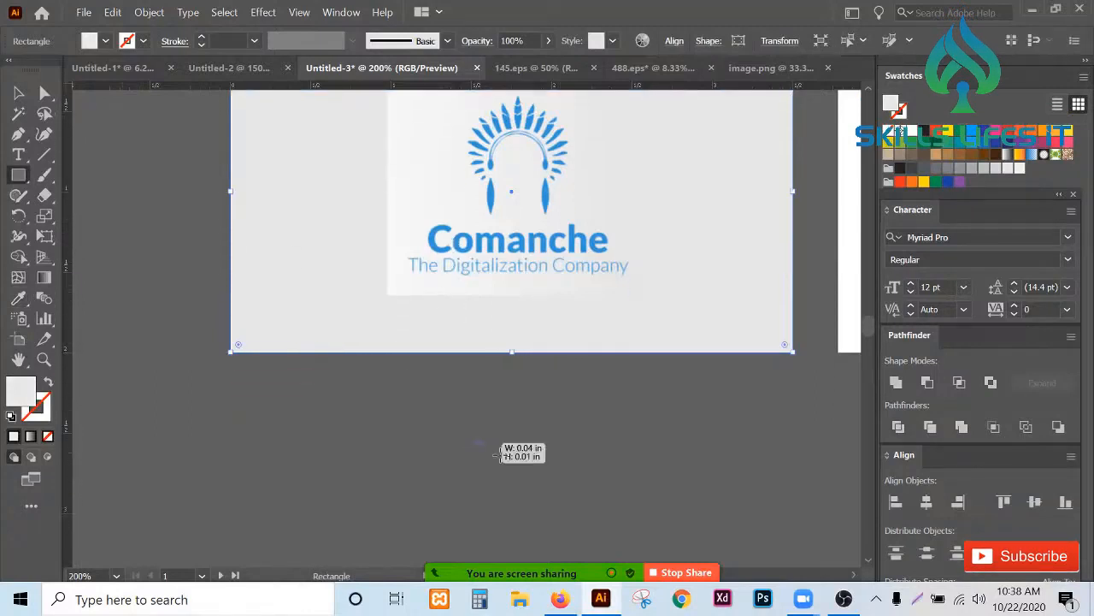
left_click_drag(472, 442, 419, 400)
key("v")
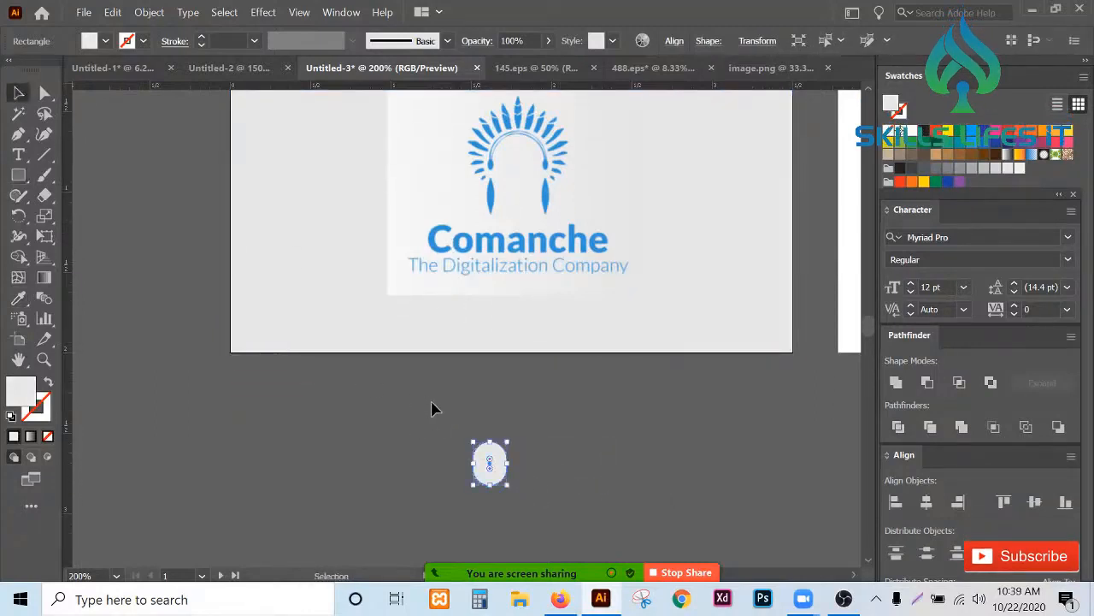
- Undo the last change and draw a sample rectangle below the card artboard beside the first one
key("ctrl+z")
left_click_drag(495, 465, 592, 427)
scroll(700, 430, "up", 1)
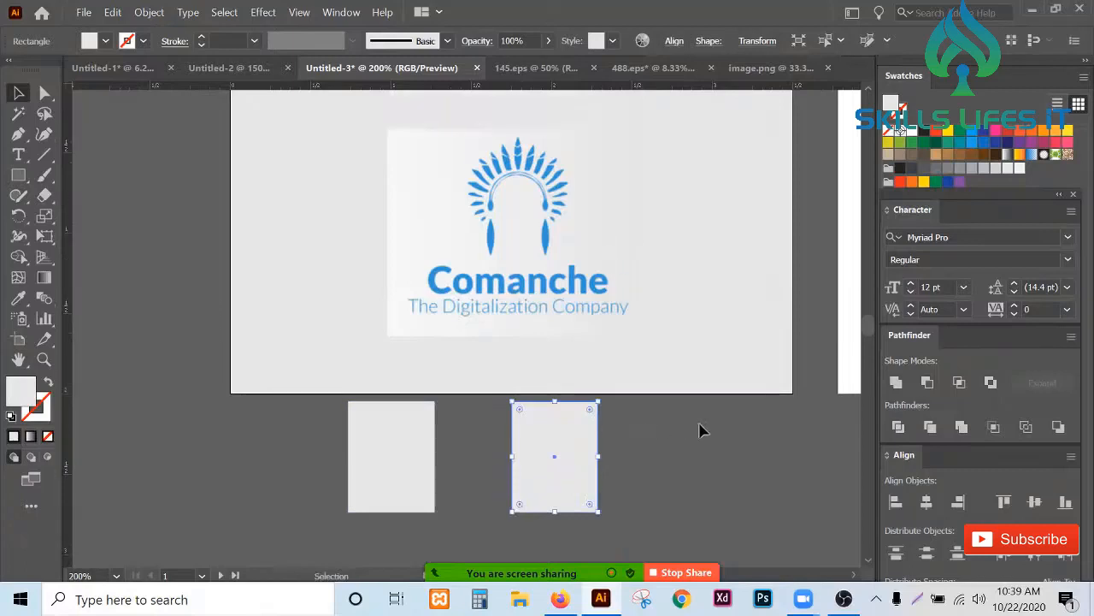
- Fill the right sample rectangle with the card background's color using the Eyedropper
left_click(18, 298)
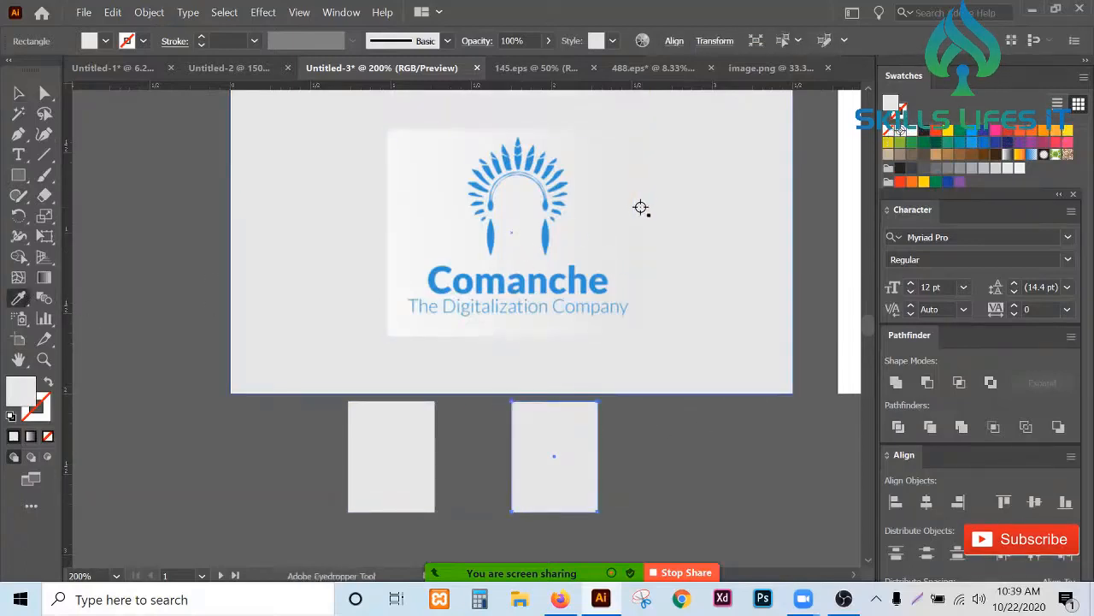
left_click(637, 208)
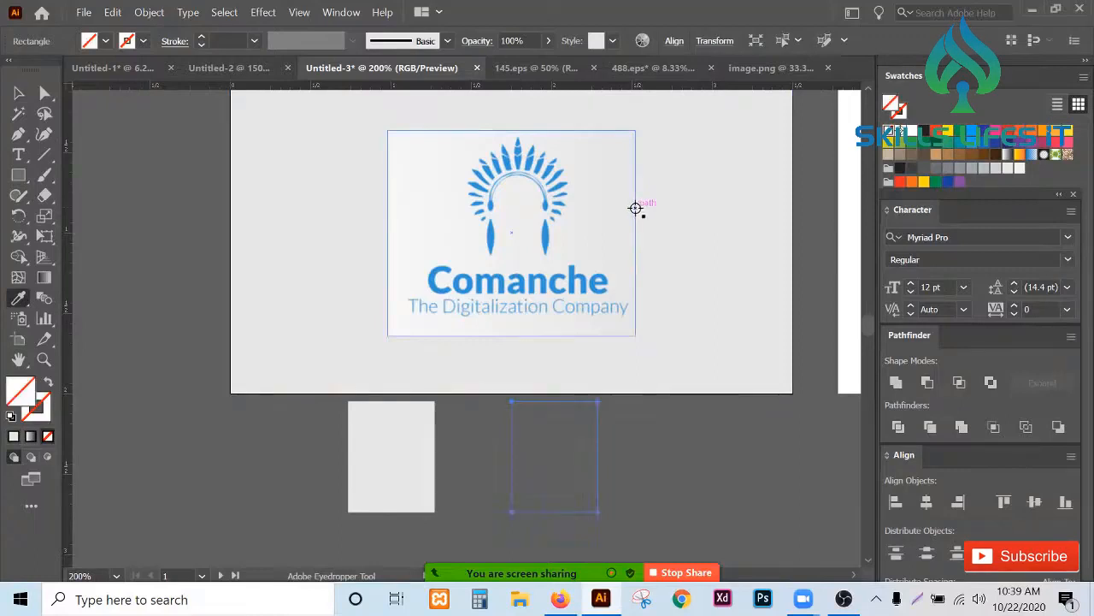
left_click(635, 208)
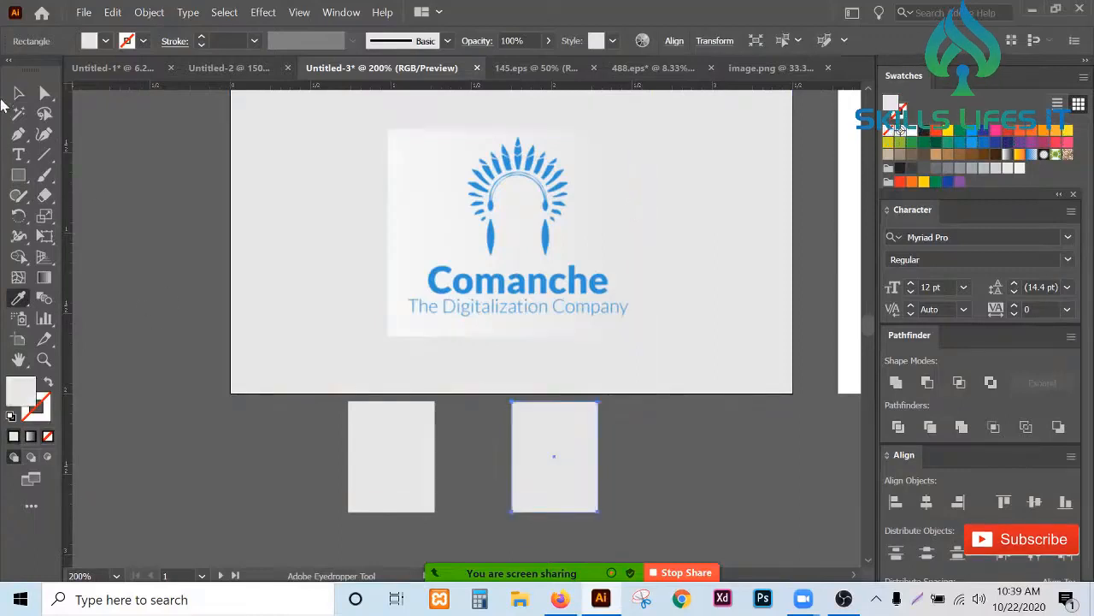
- Fill the left sample rectangle with the logo image's background color using the Eyedropper
left_click(392, 455, "ctrl")
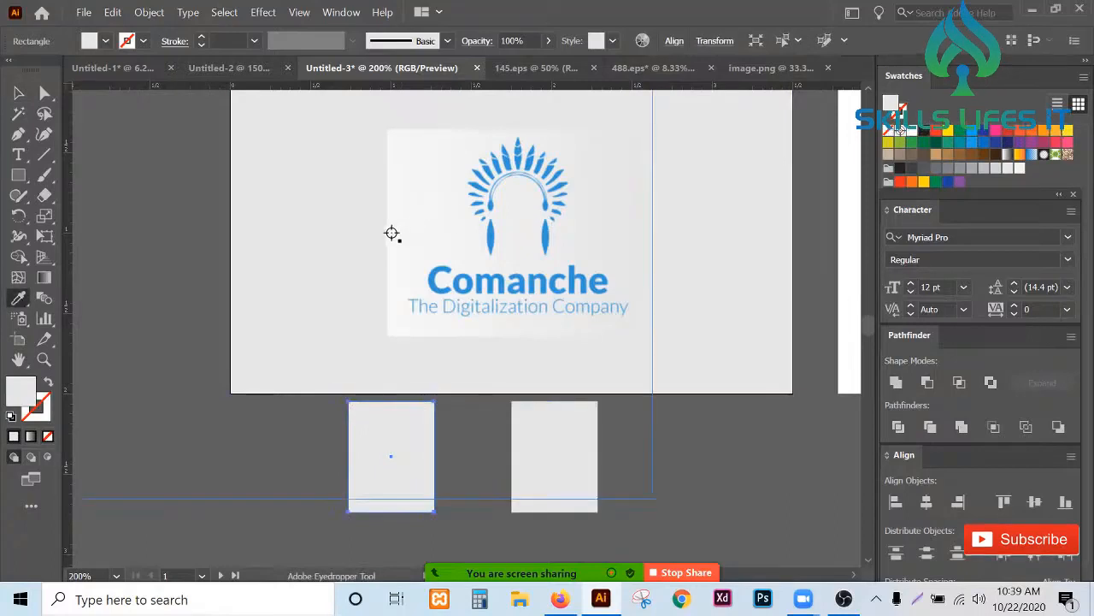
left_click(391, 234)
left_click(19, 92)
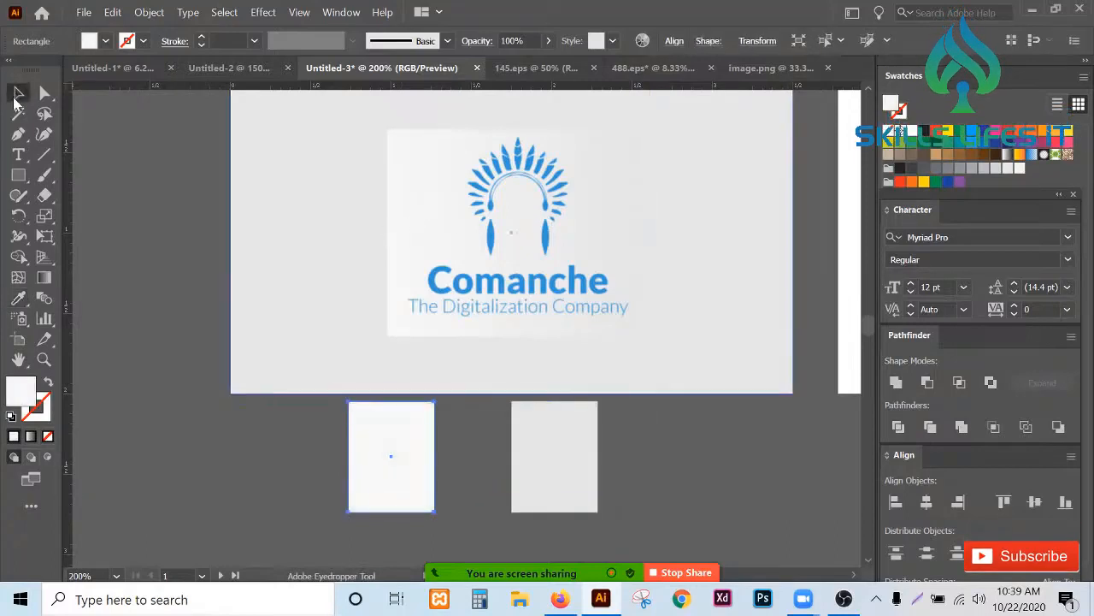
- Select the card background rectangle and apply a linear gradient fill to it from the Gradient panel
left_click(706, 272)
left_click(344, 12)
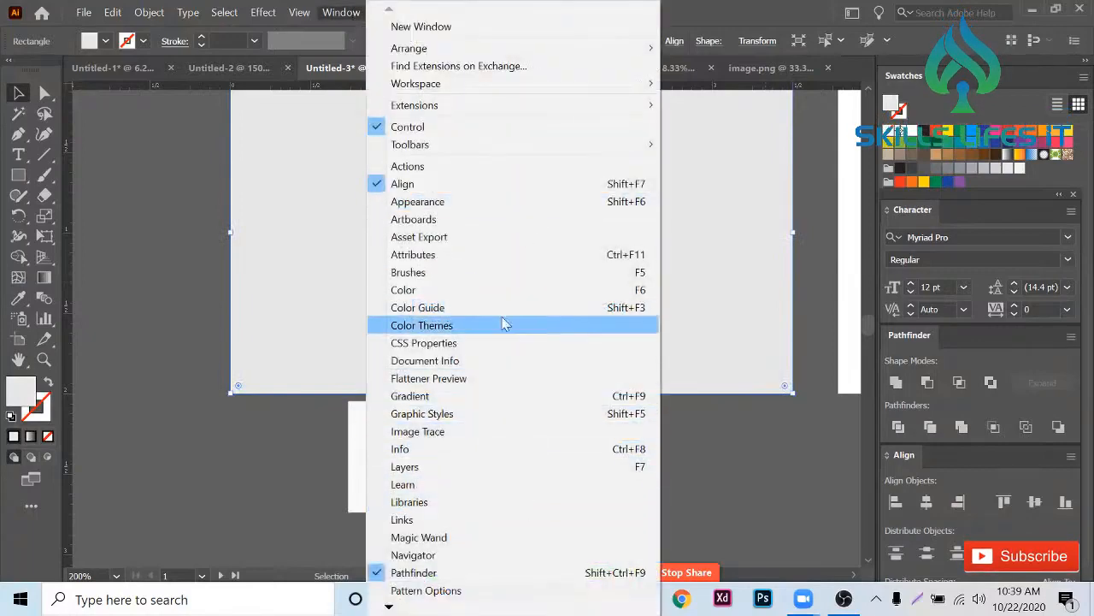
left_click(501, 396)
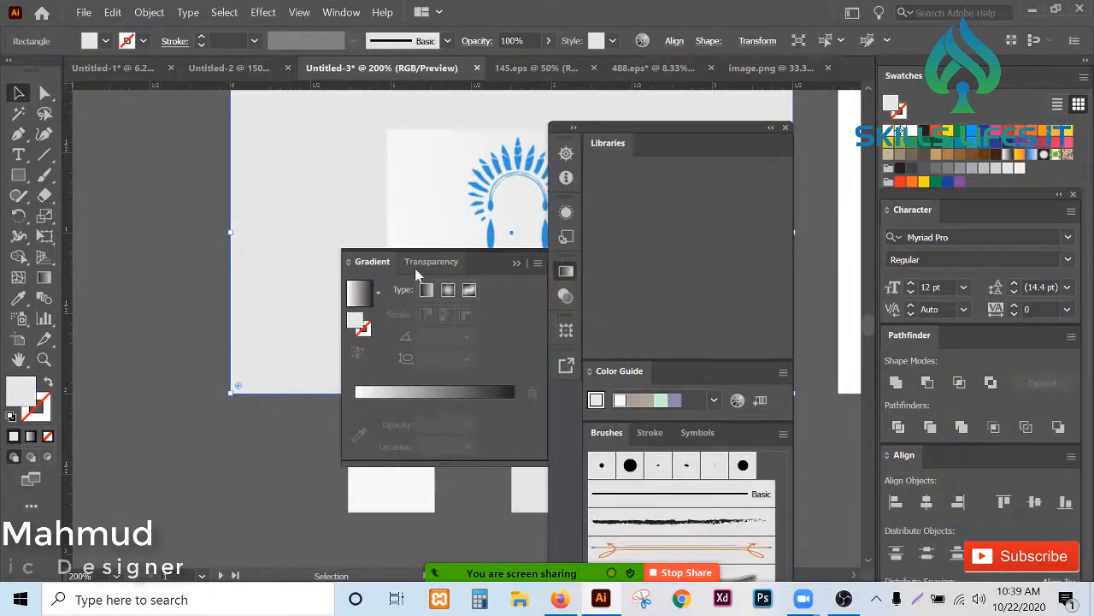
left_click_drag(372, 262, 137, 283)
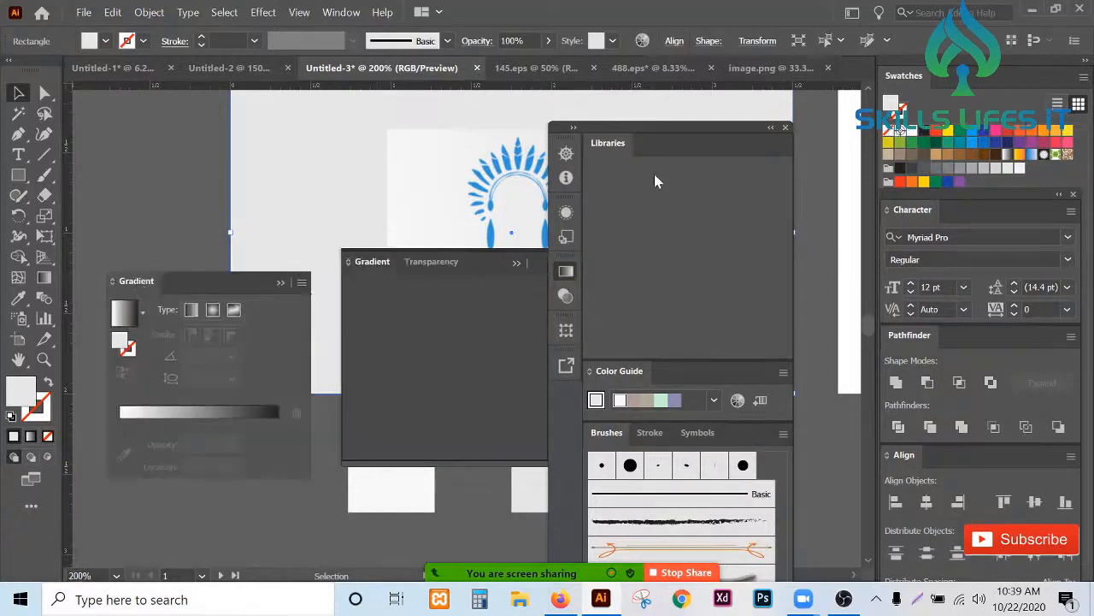
left_click(785, 128)
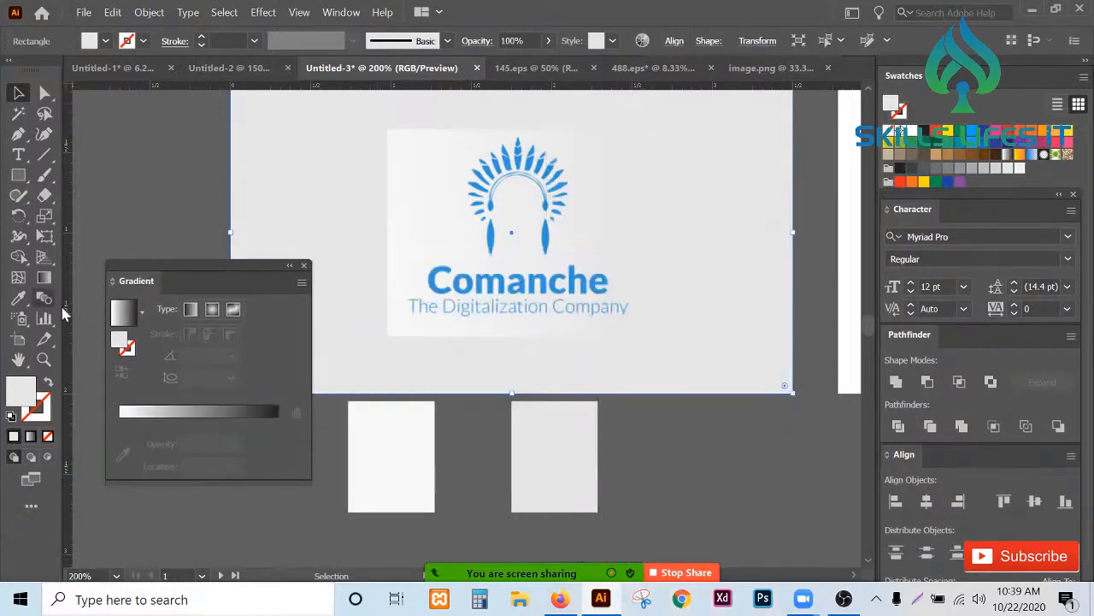
left_click(169, 412)
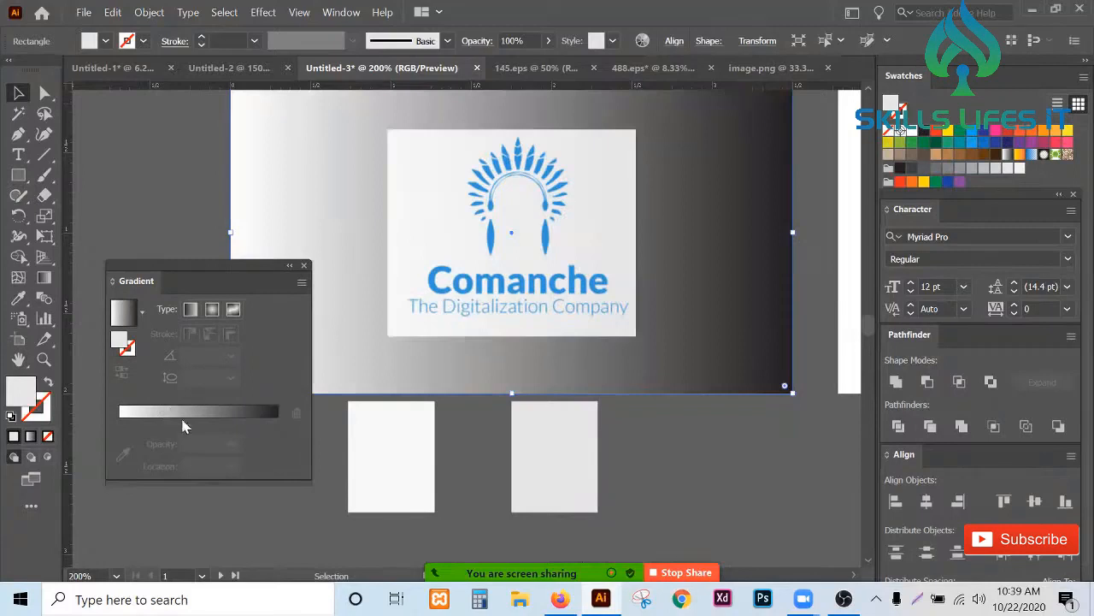
left_click(271, 413)
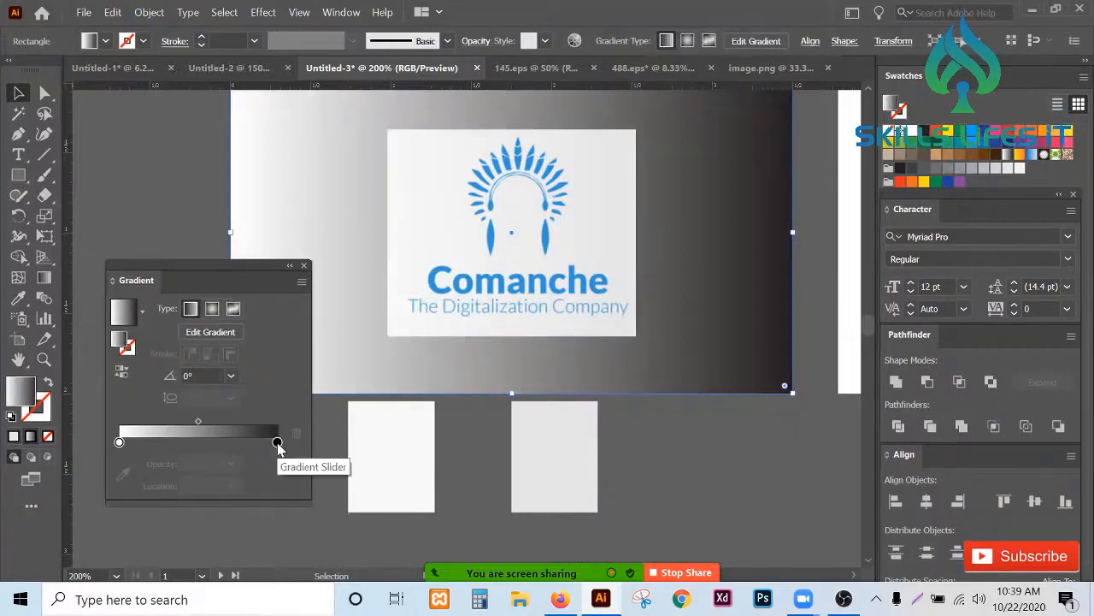
left_click(277, 443)
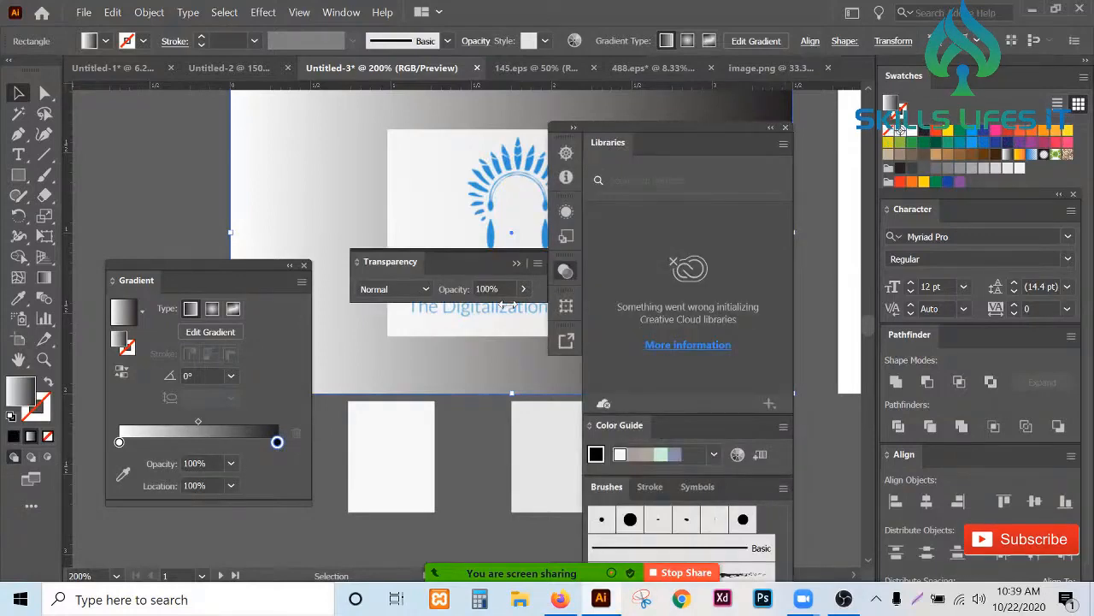
- Sample the gradient's end stop from the right sample rectangle and its start stop from the left sample rectangle
left_click(123, 474)
left_click(559, 440)
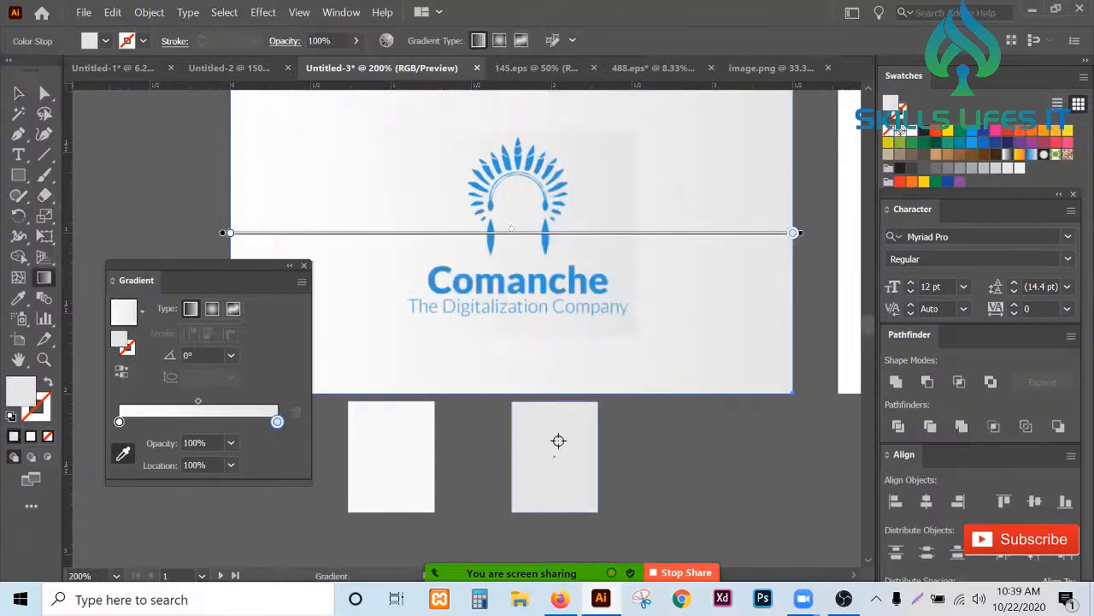
left_click(119, 421)
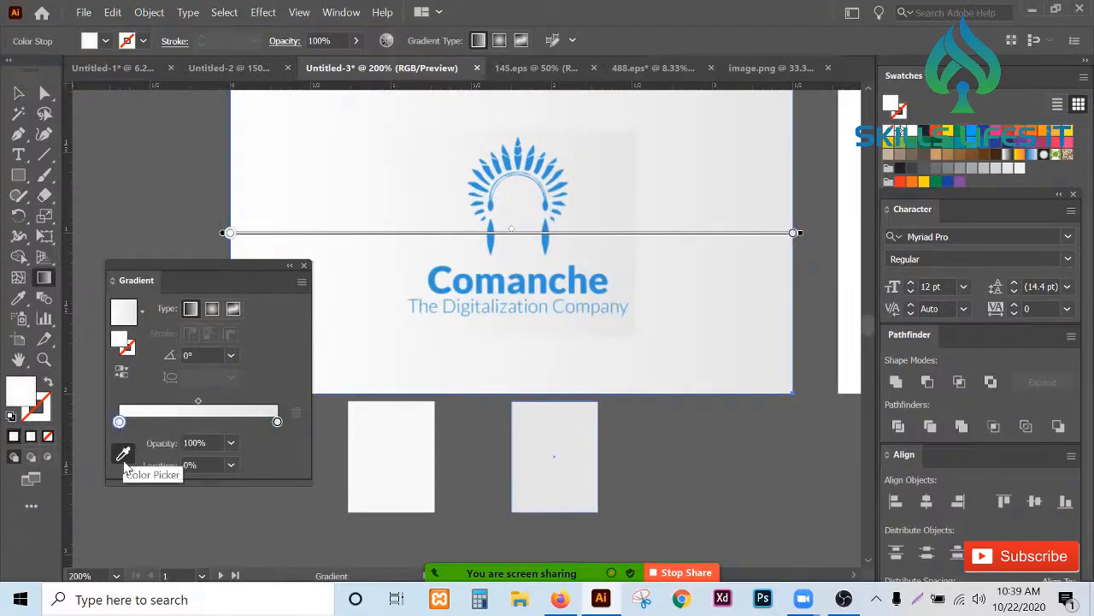
left_click(123, 453)
left_click(394, 447)
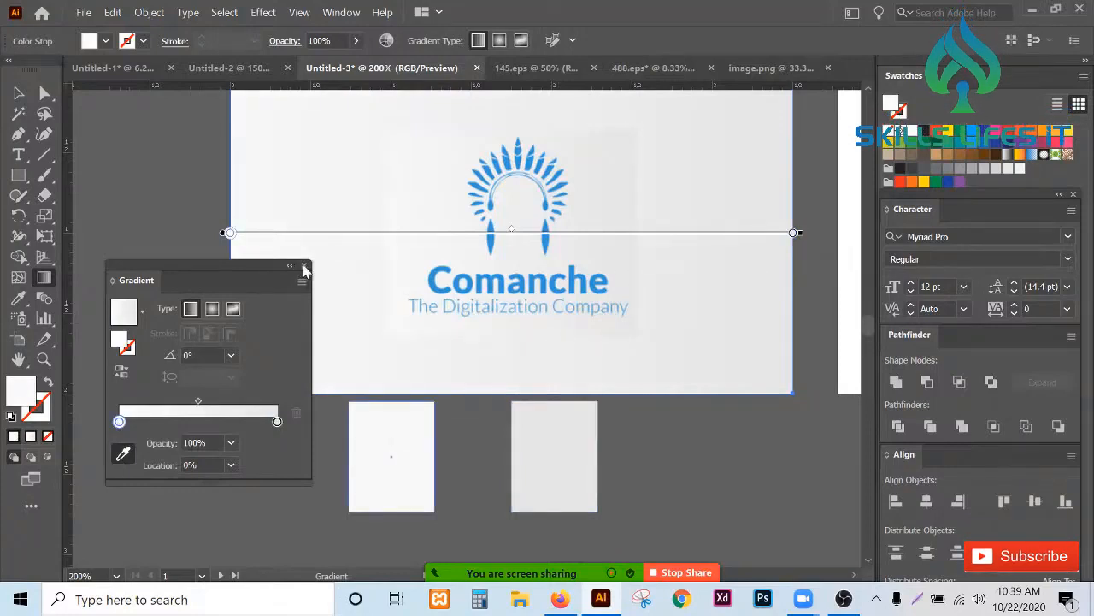
left_click(304, 265)
left_click(18, 92)
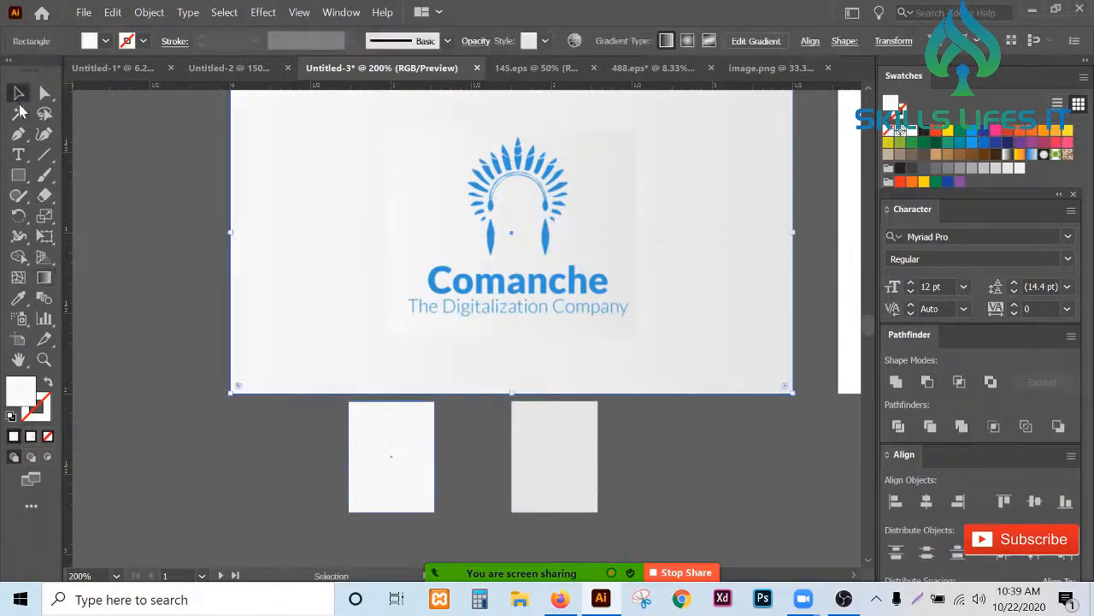
- Delete the two sample rectangles below the card
left_click_drag(339, 473, 596, 519)
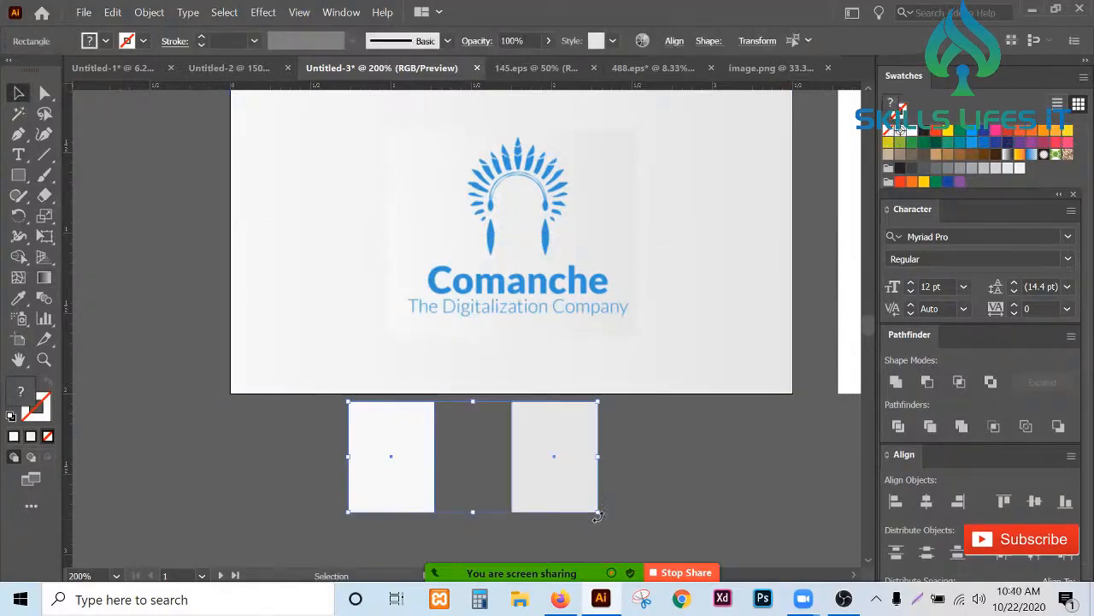
key("Delete")
scroll(596, 516, "up", 3)
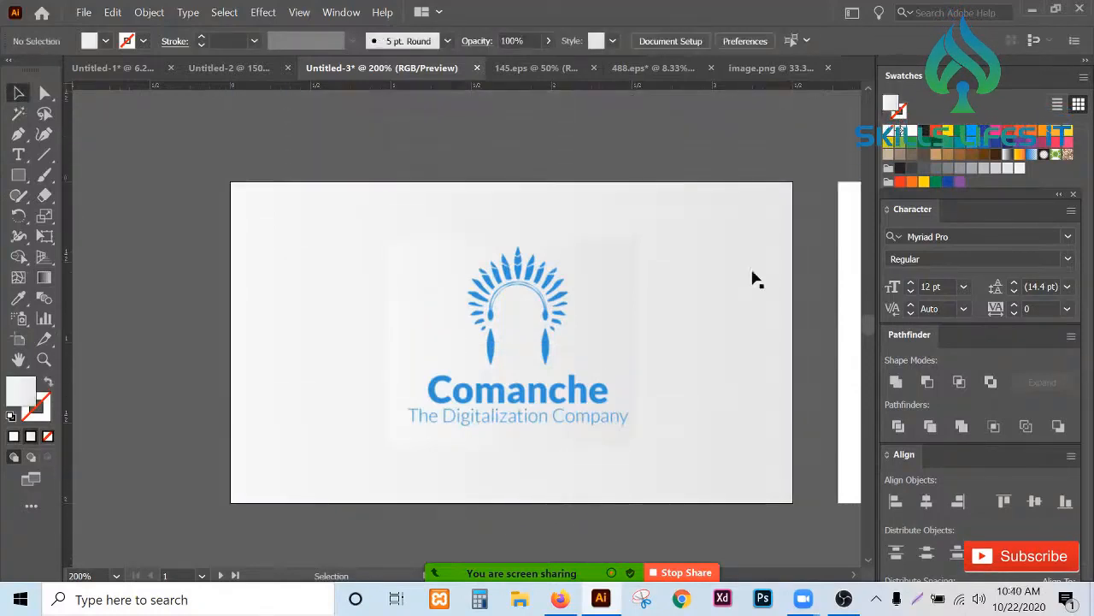
- Shorten the card background's gradient with the Gradient tool so it ends just right of the logo
left_click(755, 279)
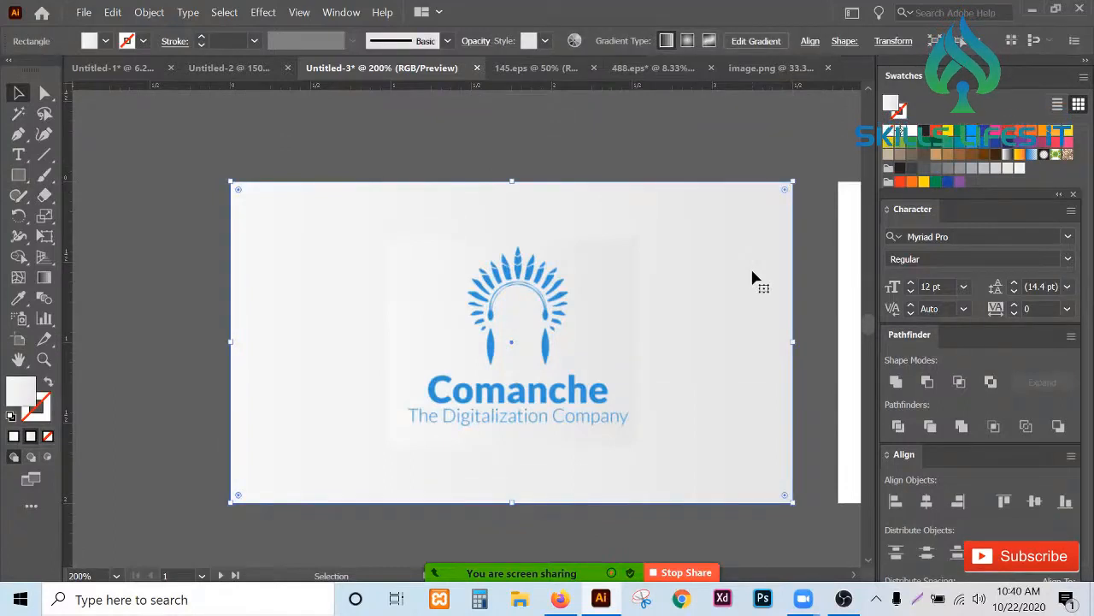
scroll(300, 282, "down", 3)
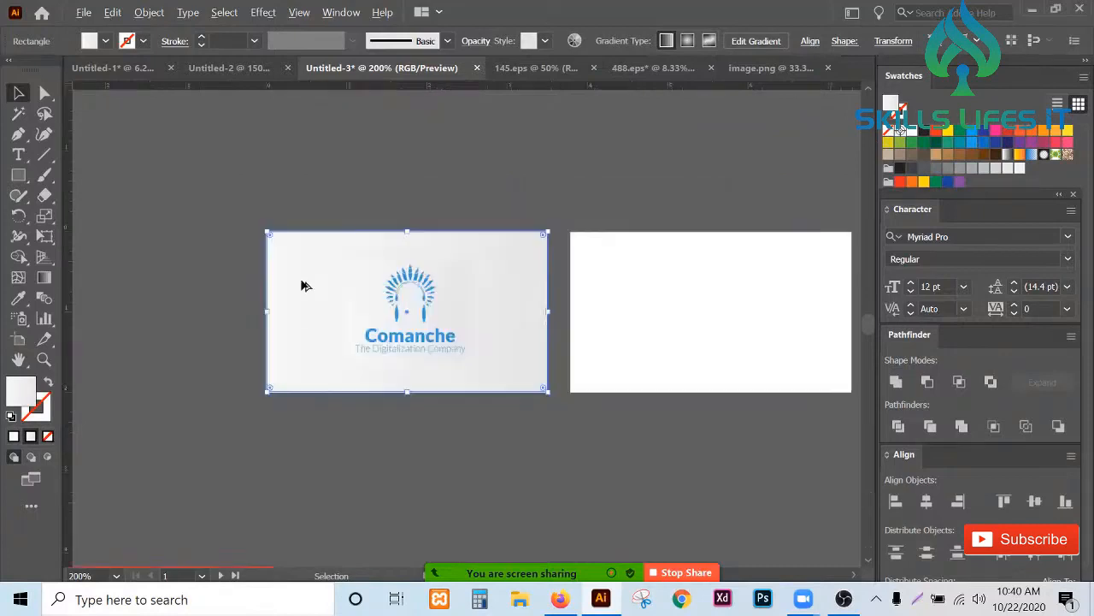
left_click(402, 412)
scroll(367, 316, "up", 4)
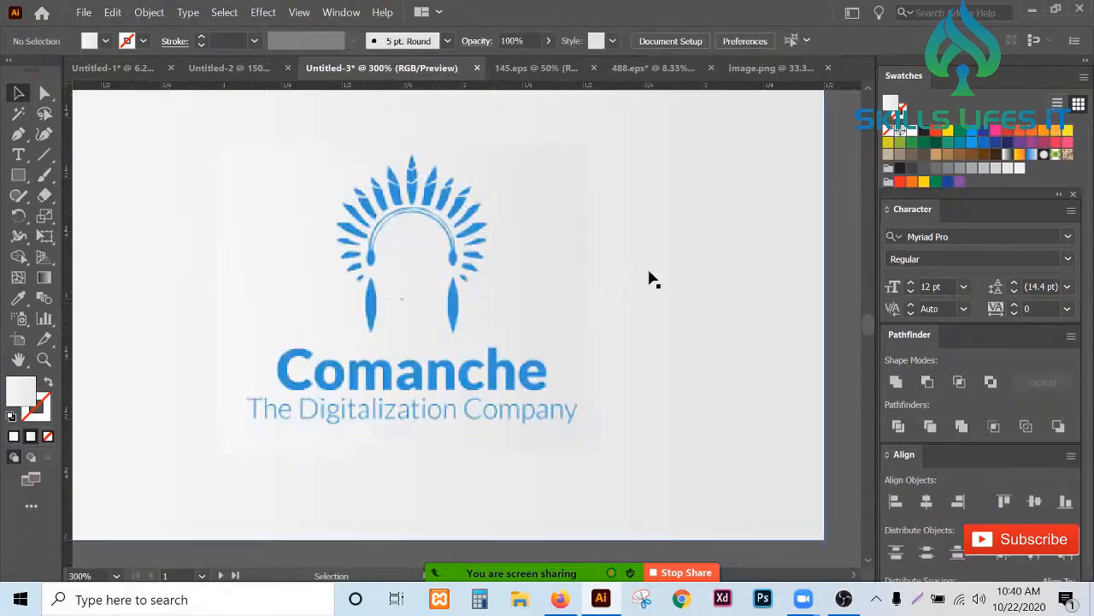
left_click(557, 269)
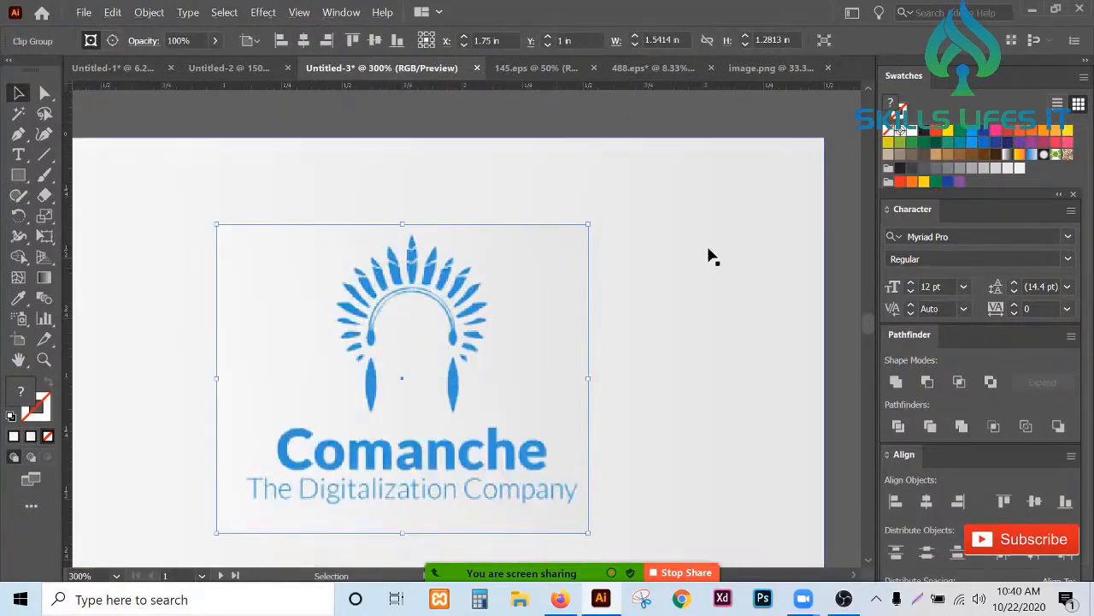
left_click(706, 249)
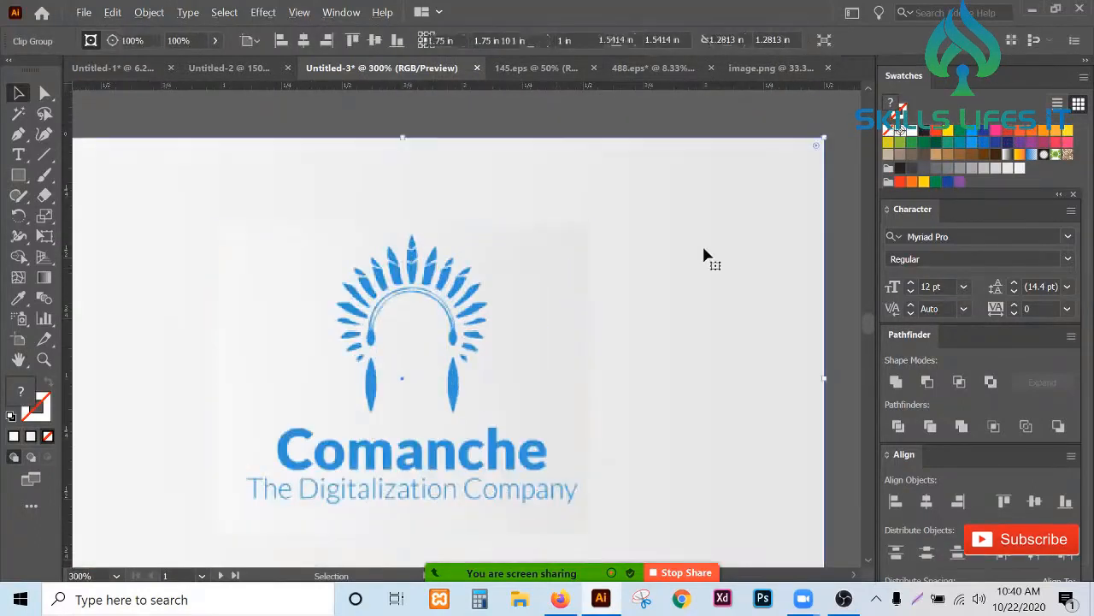
left_click(48, 277)
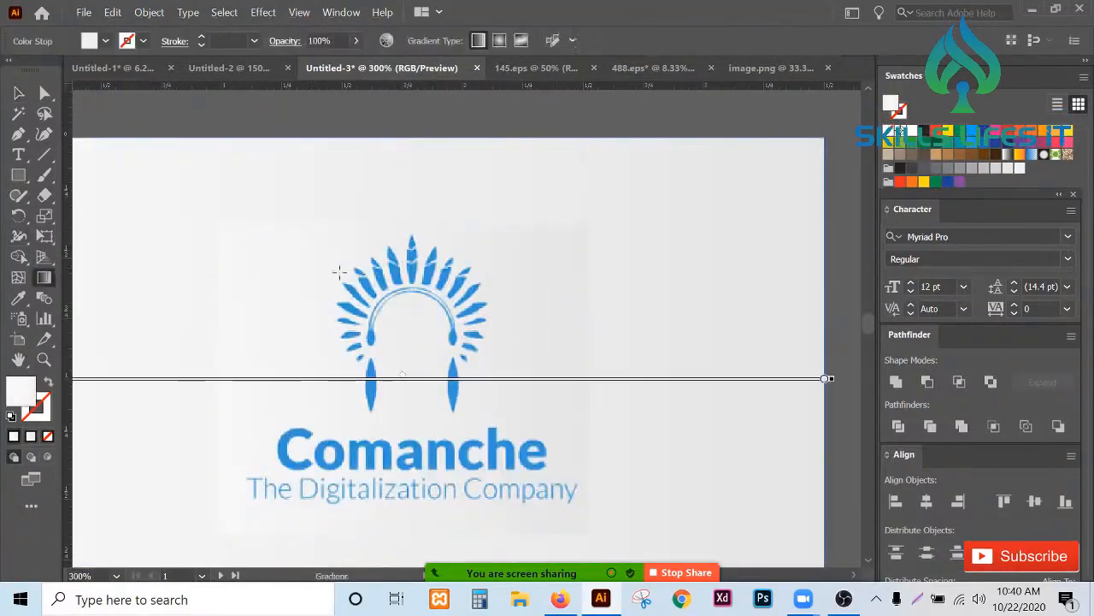
left_click_drag(832, 376, 593, 392)
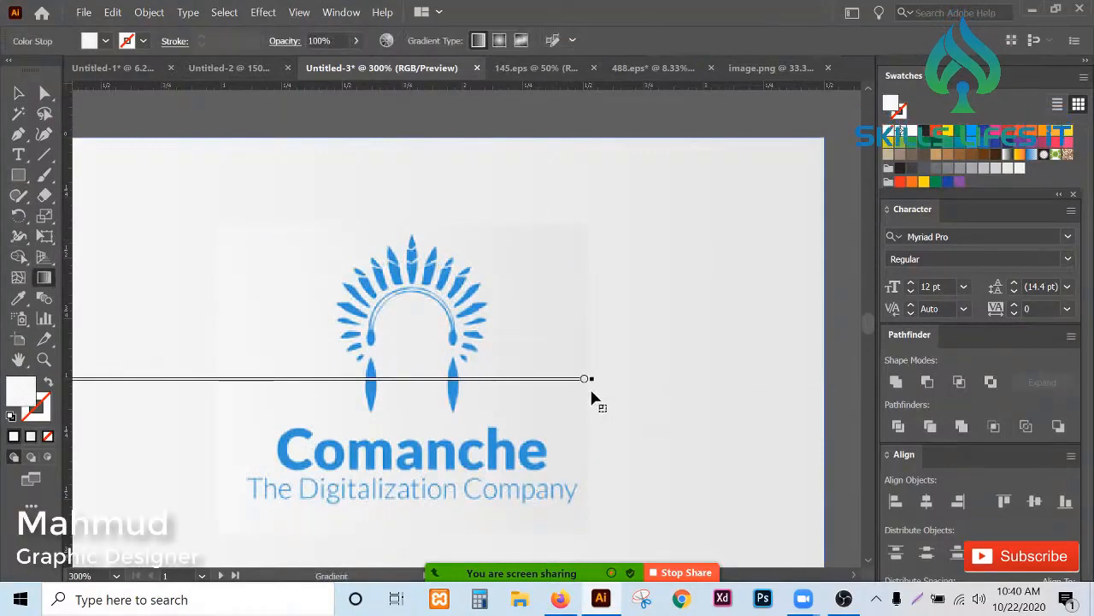
- Zoom in and out to inspect how the gradient background blends around the logo
scroll(787, 365, "down", 1)
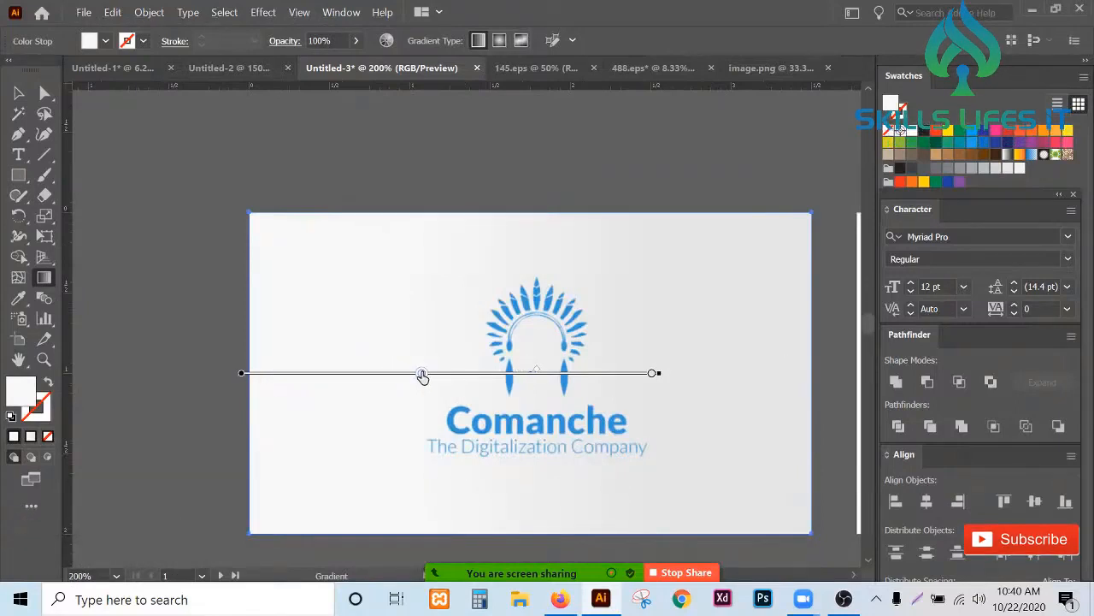
left_click(19, 94)
left_click(126, 201)
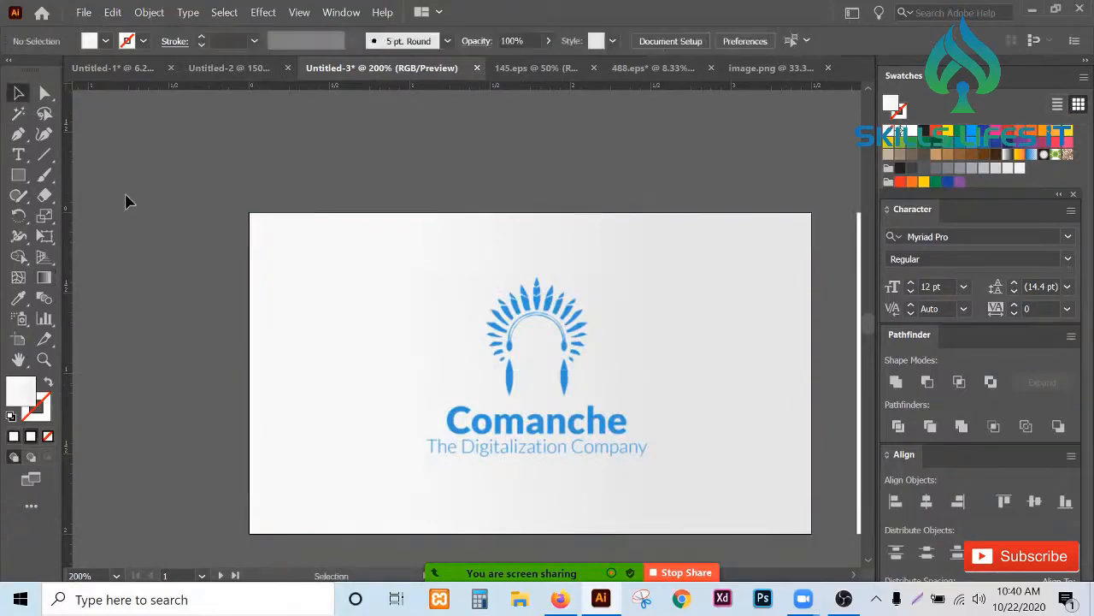
scroll(583, 396, "up", 4)
scroll(584, 396, "down", 4)
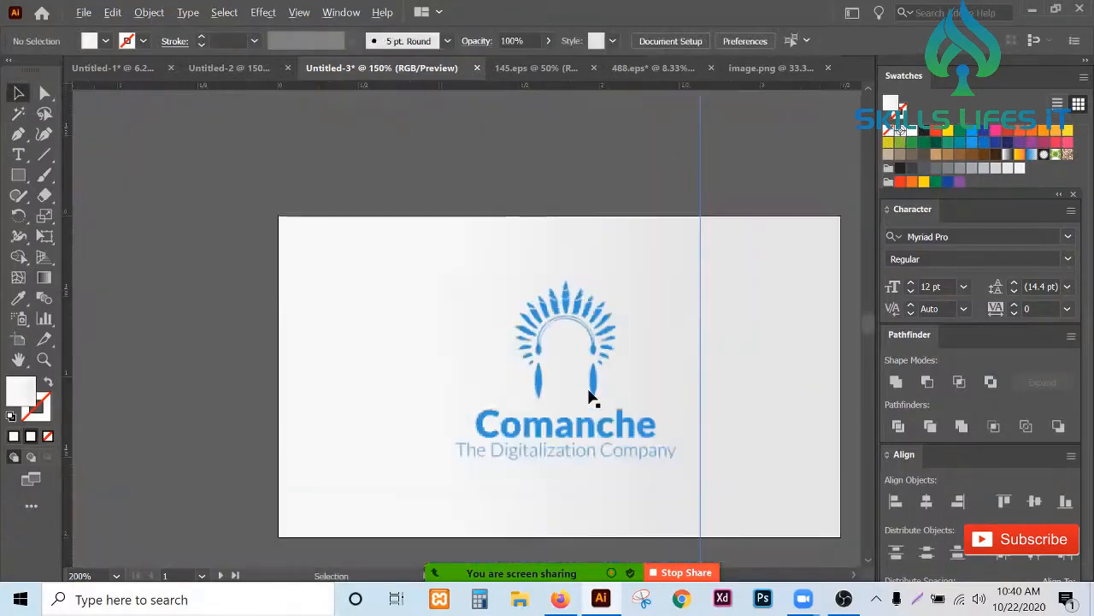
scroll(766, 351, "up", 5)
scroll(766, 351, "down", 5)
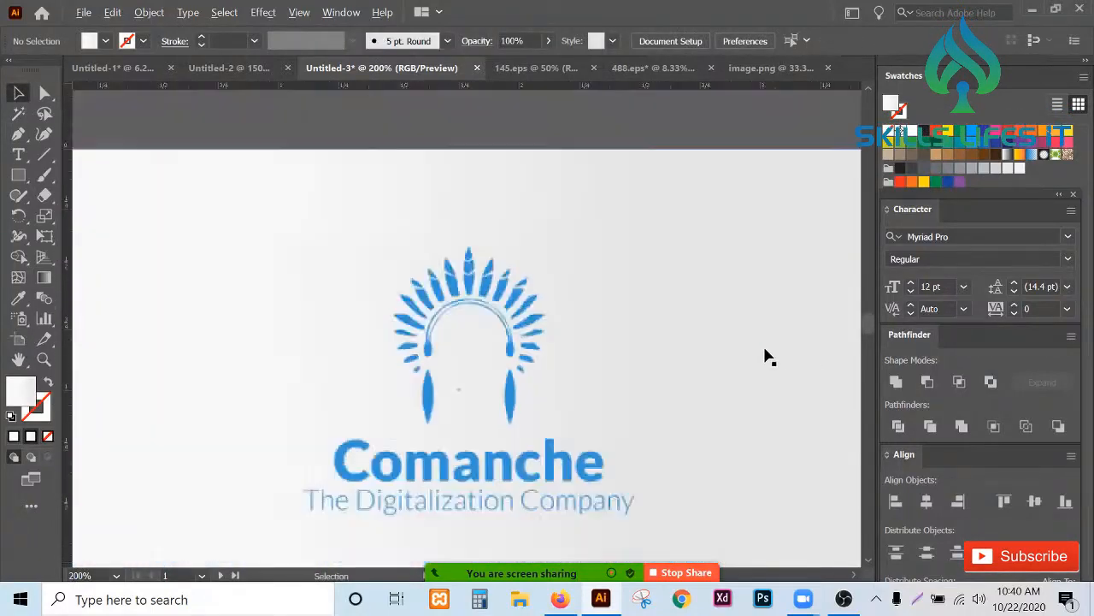
left_click(612, 350)
scroll(787, 371, "up", 4)
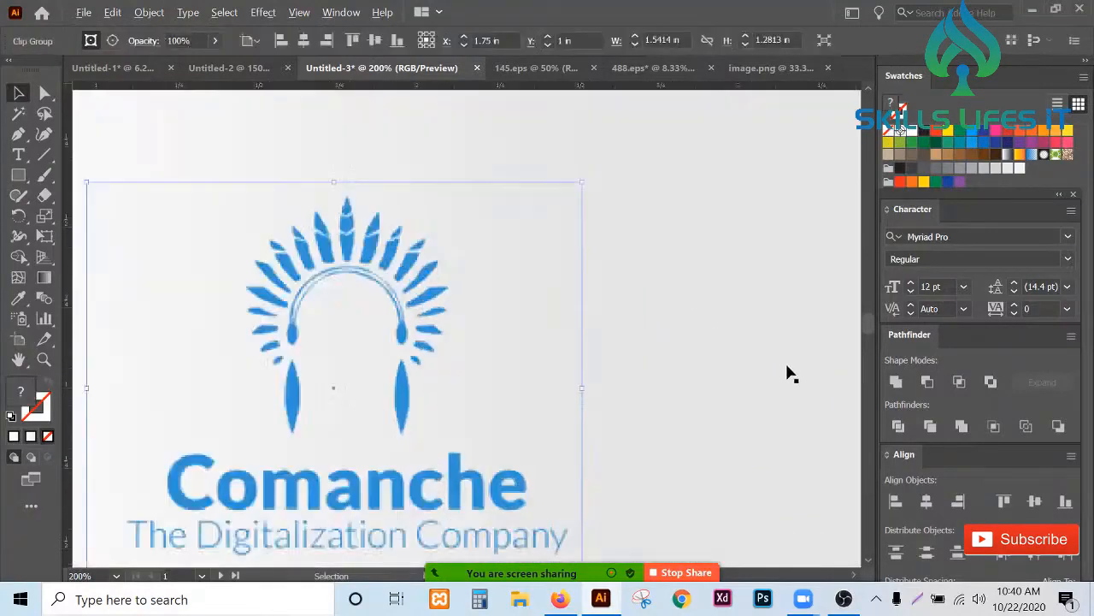
left_click(787, 372)
scroll(786, 372, "down", 4)
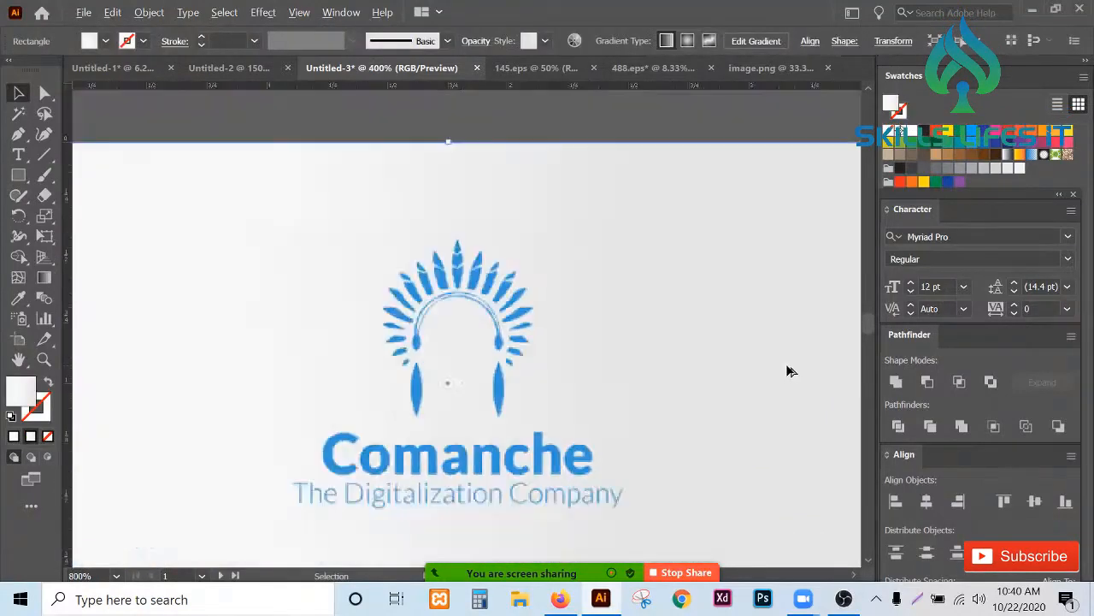
scroll(152, 253, "down", 2)
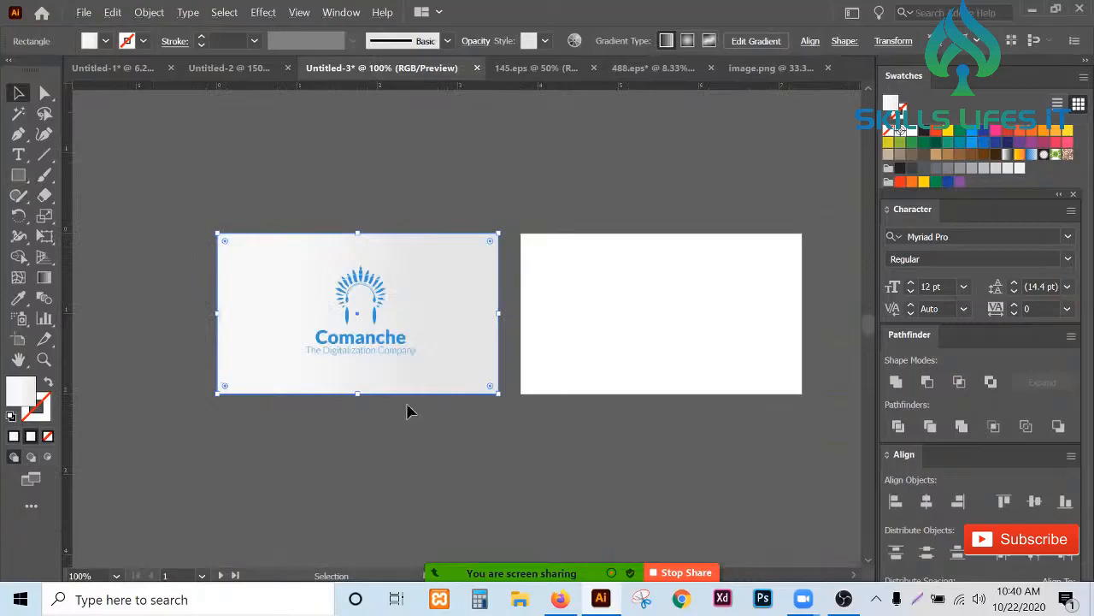
left_click(438, 446)
scroll(820, 343, "up", 1)
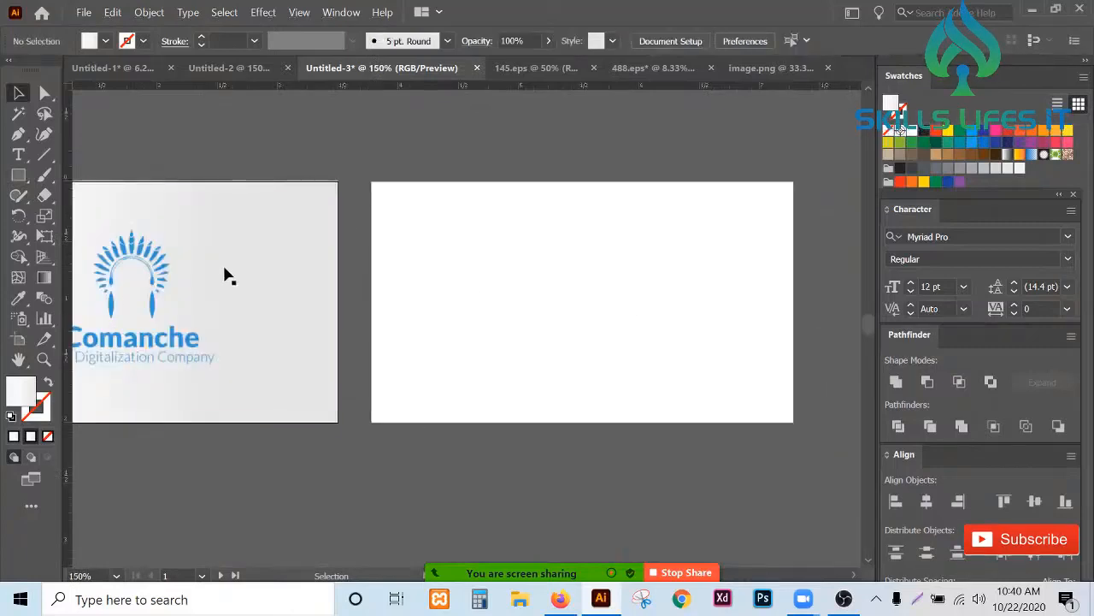
- Move the logo onto the blank second artboard and undo the move
left_click(147, 289)
left_click_drag(147, 289, 479, 270)
key("ctrl+z")
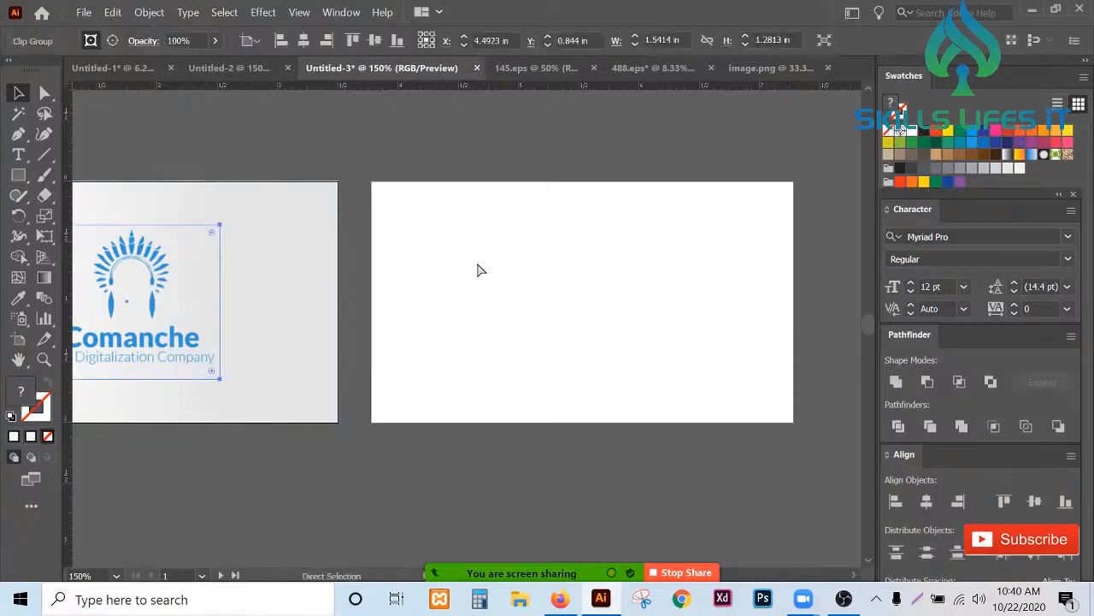
- Draw a rectangle about 1.46 by 1.22 in over the white-on-blue Comanche logo in the placed logo image
scroll(479, 270, "down", 4)
left_click_drag(756, 268, 587, 373)
scroll(614, 367, "up", 4)
scroll(614, 368, "up", 1)
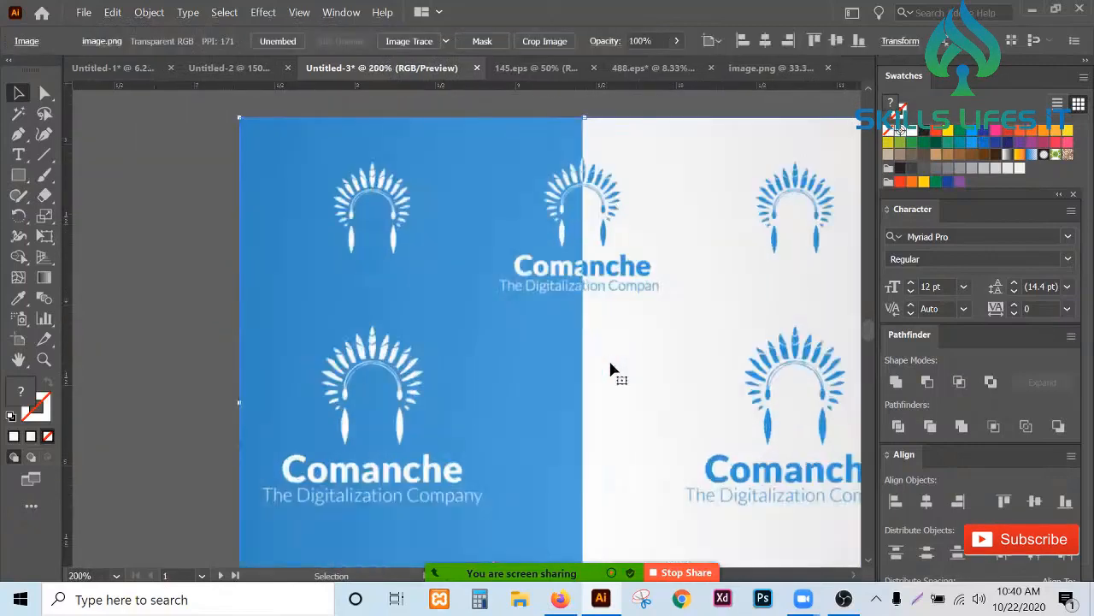
scroll(611, 369, "down", 2)
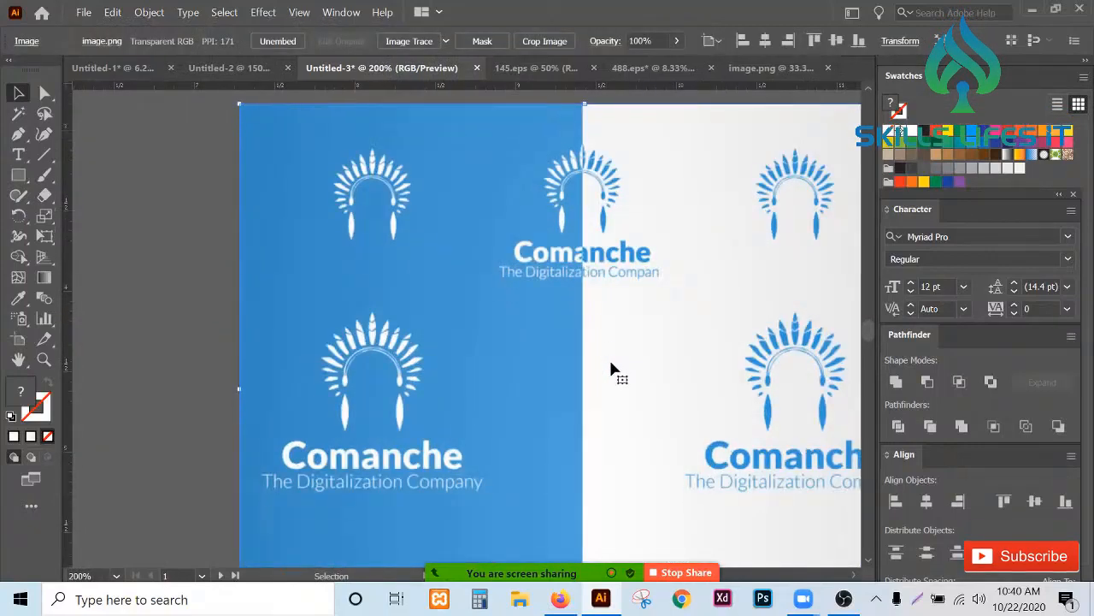
left_click(19, 175)
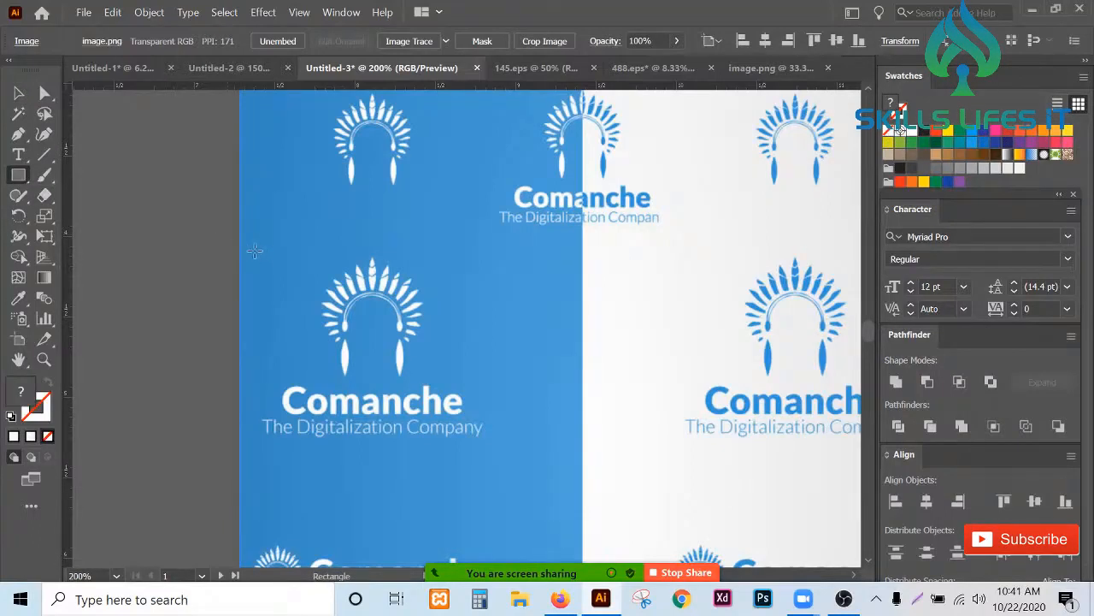
left_click_drag(254, 250, 487, 442)
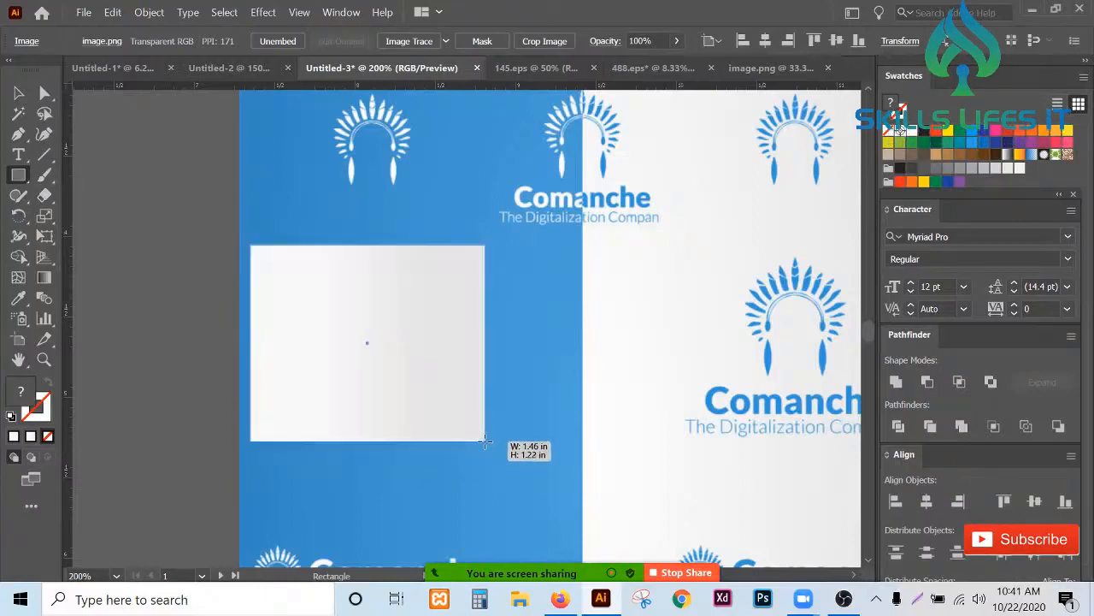
- Select the rectangle together with the logo image and make a clipping mask to crop out the blue logo
left_click(19, 92)
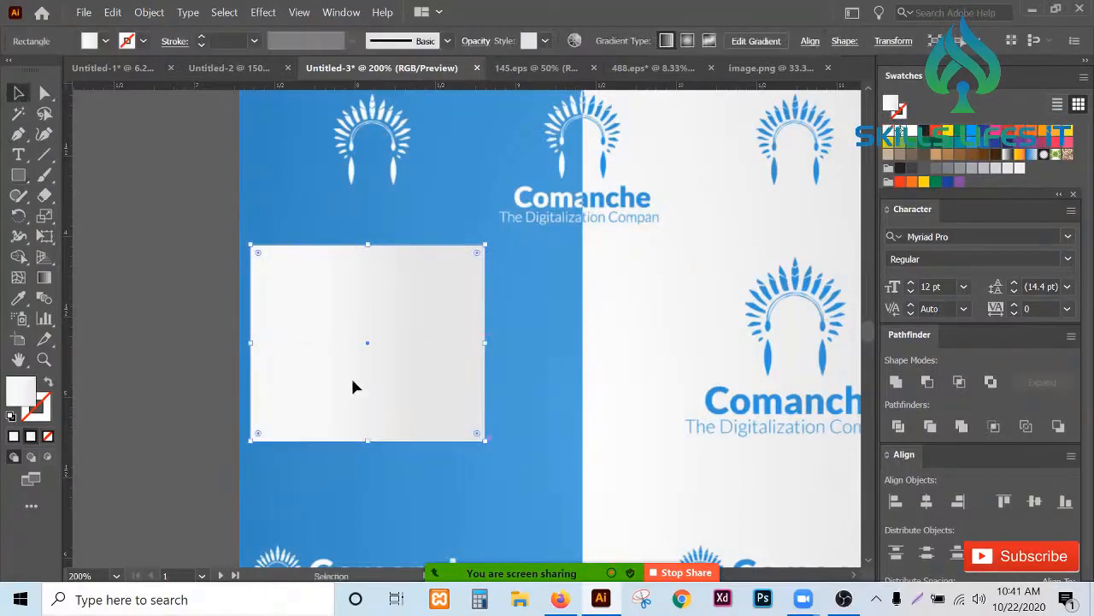
left_click(385, 388)
right_click(386, 392)
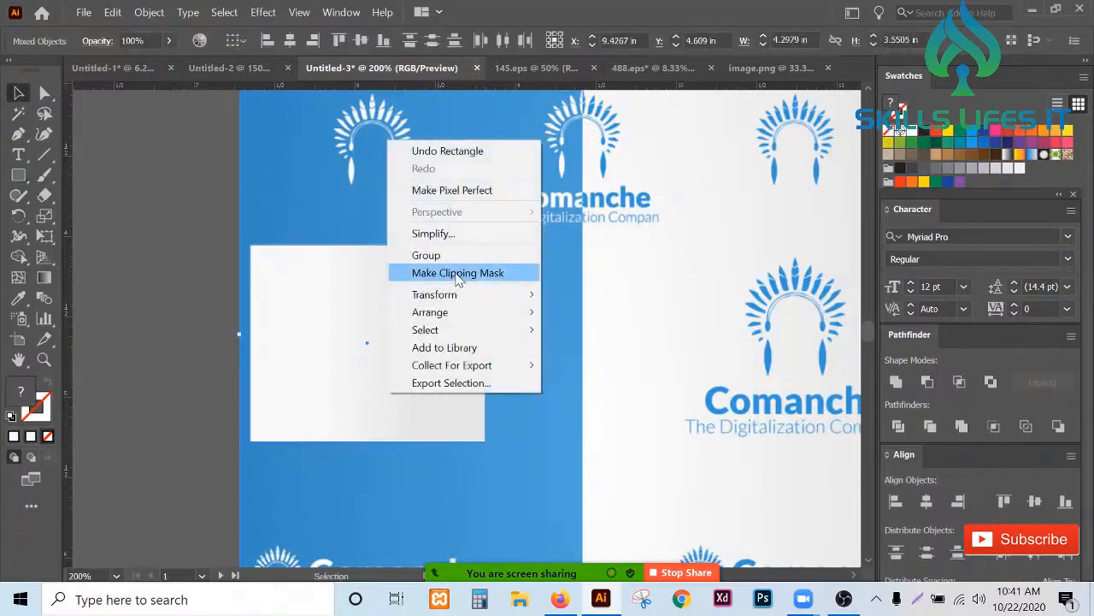
left_click(459, 274)
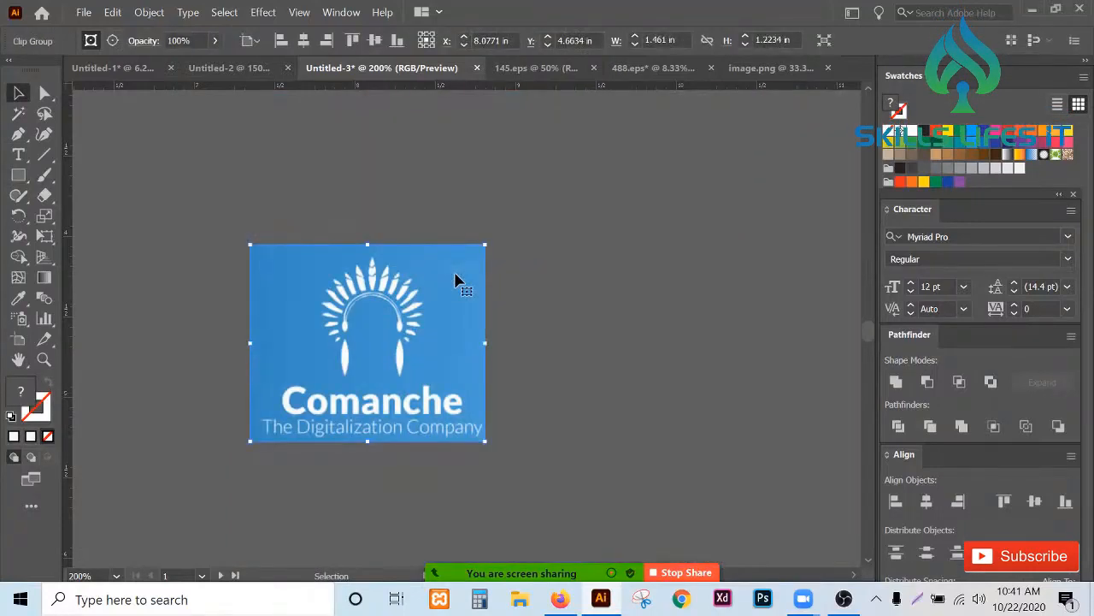
- Move the cropped blue logo to the top-left corner of the second artboard
scroll(298, 384, "up", 1)
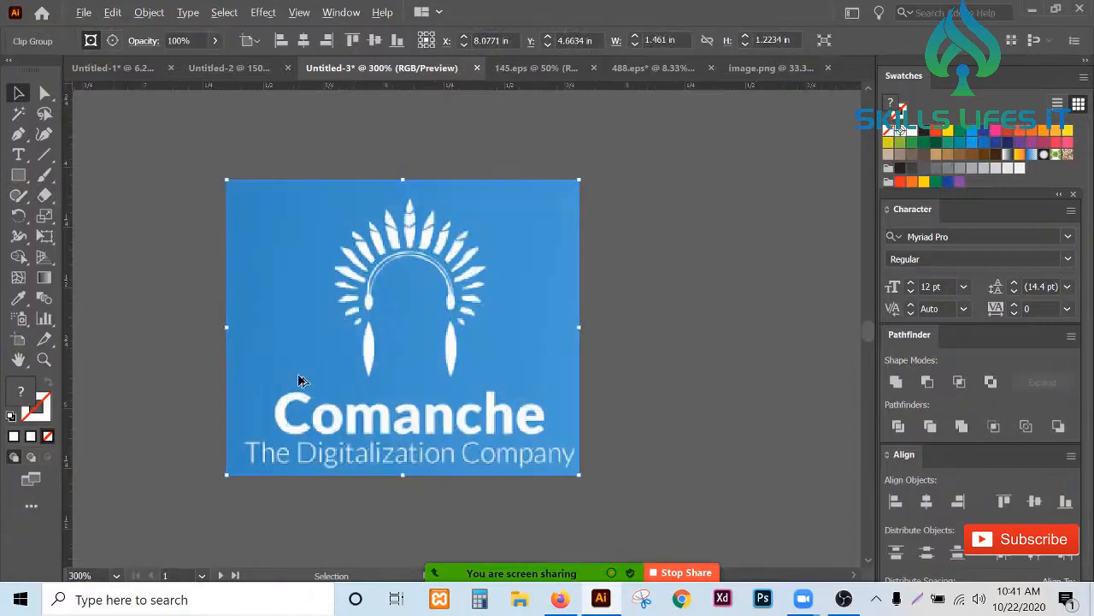
scroll(577, 422, "down", 4)
left_click_drag(555, 410, 359, 200)
scroll(334, 173, "up", 2)
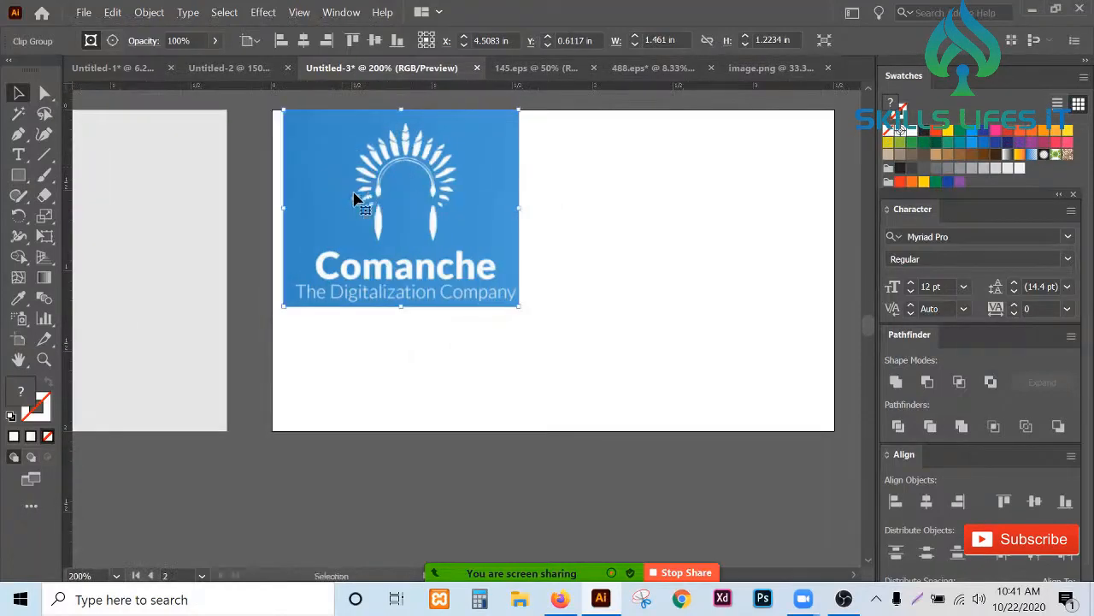
left_click_drag(453, 254, 446, 254)
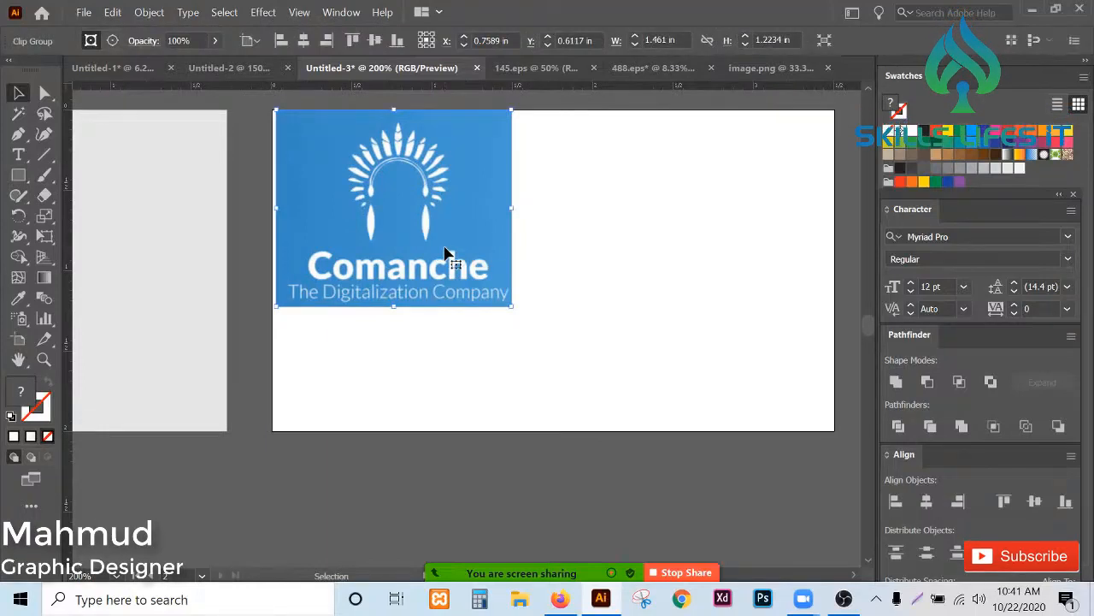
- Draw a rectangle covering the whole second artboard and send it to the back behind the logo
left_click(18, 175)
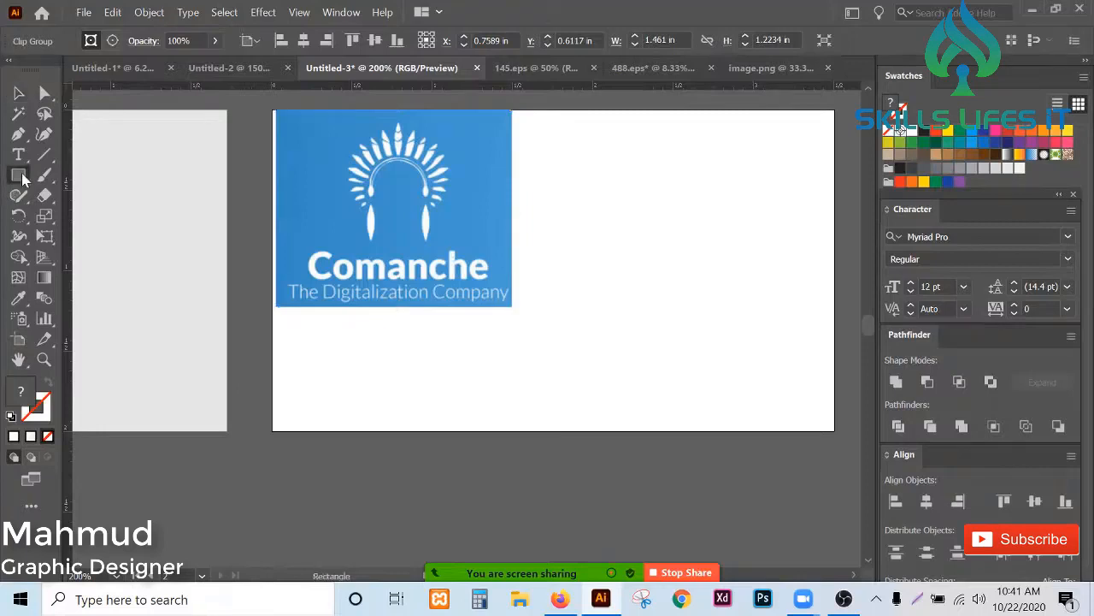
left_click_drag(270, 112, 835, 432)
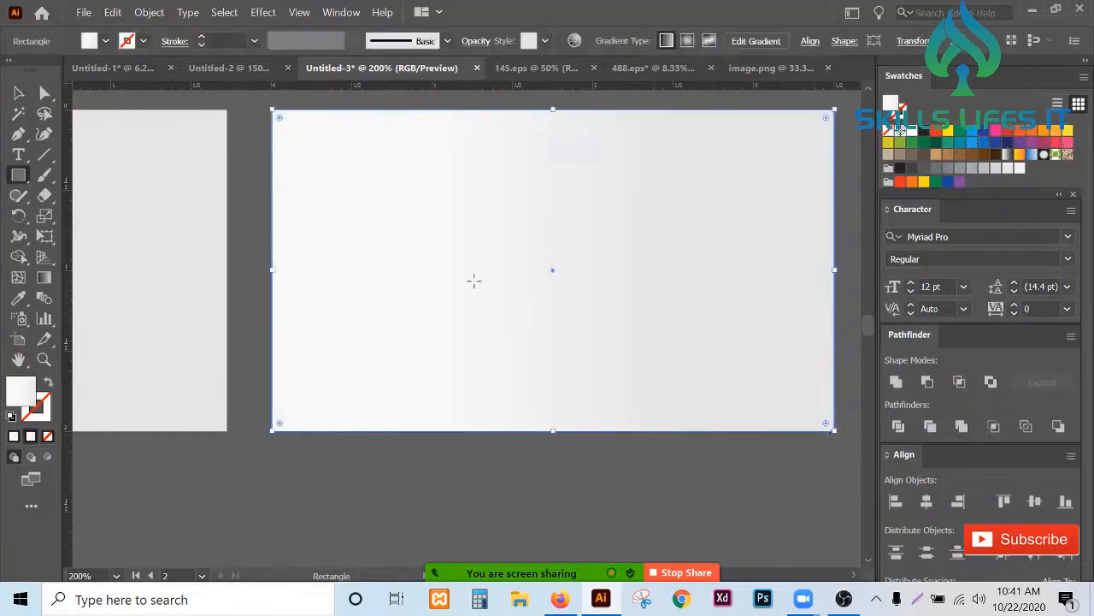
left_click(18, 92)
right_click(520, 328)
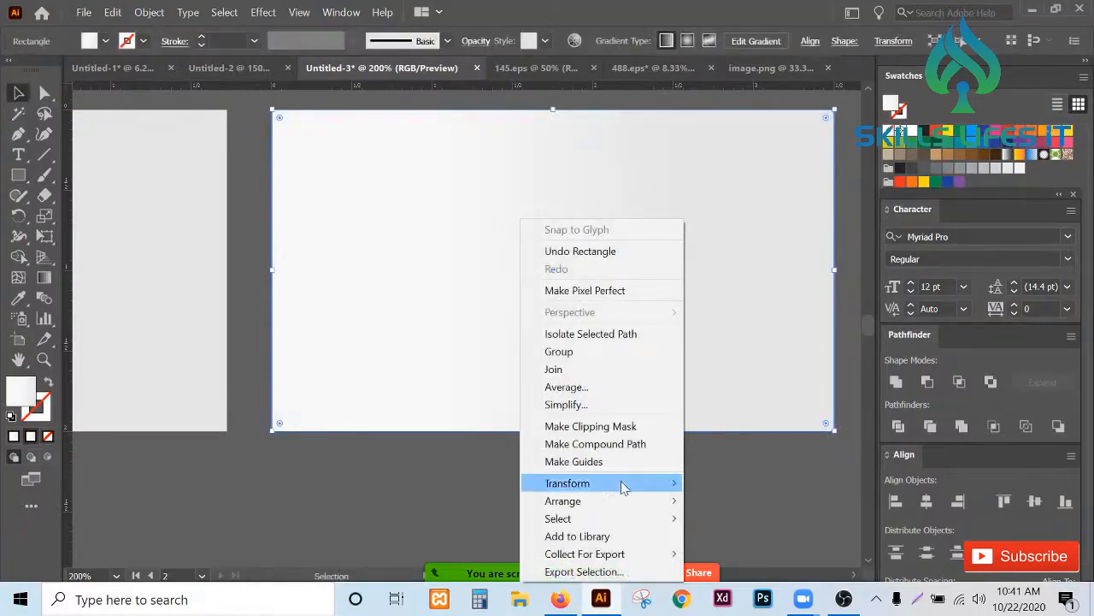
mouse_move(665, 508)
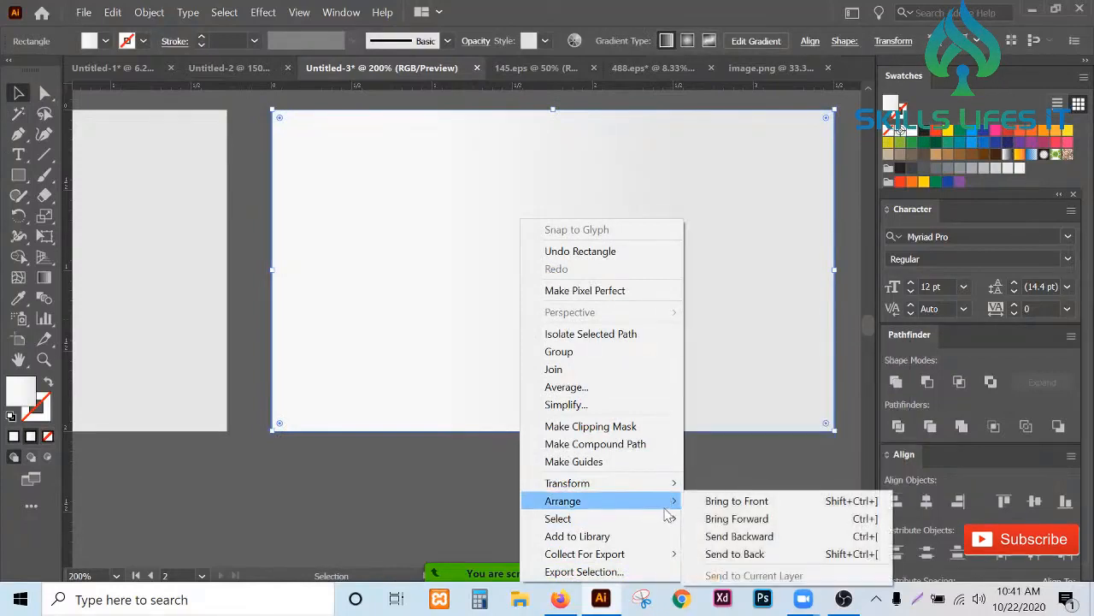
left_click(752, 554)
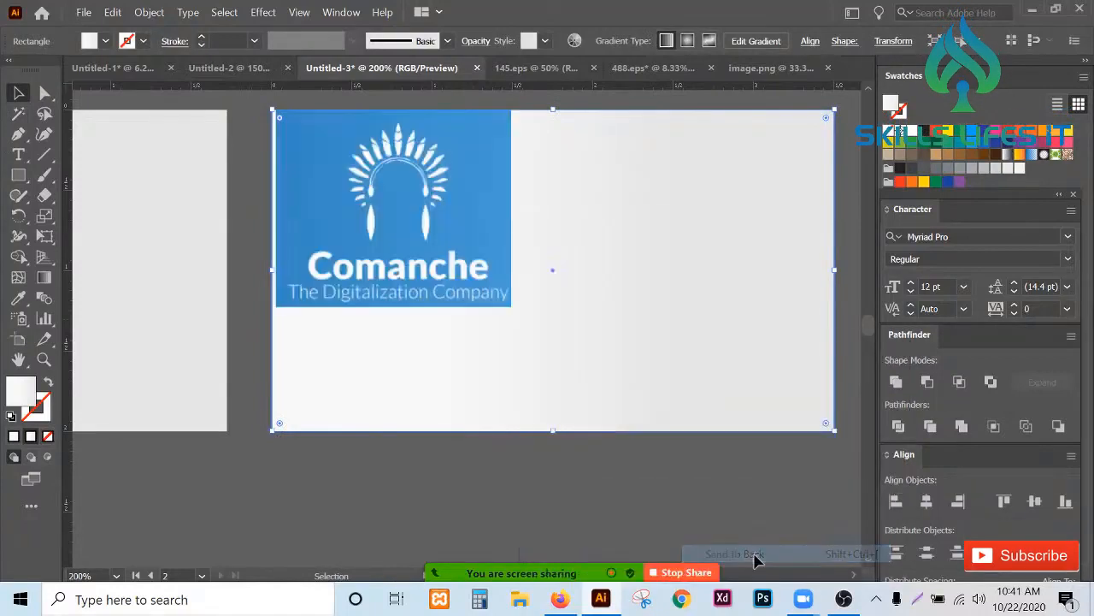
- Fill the background rectangle with the logo's blue using the Eyedropper, then deselect
left_click(19, 299)
left_click(325, 190)
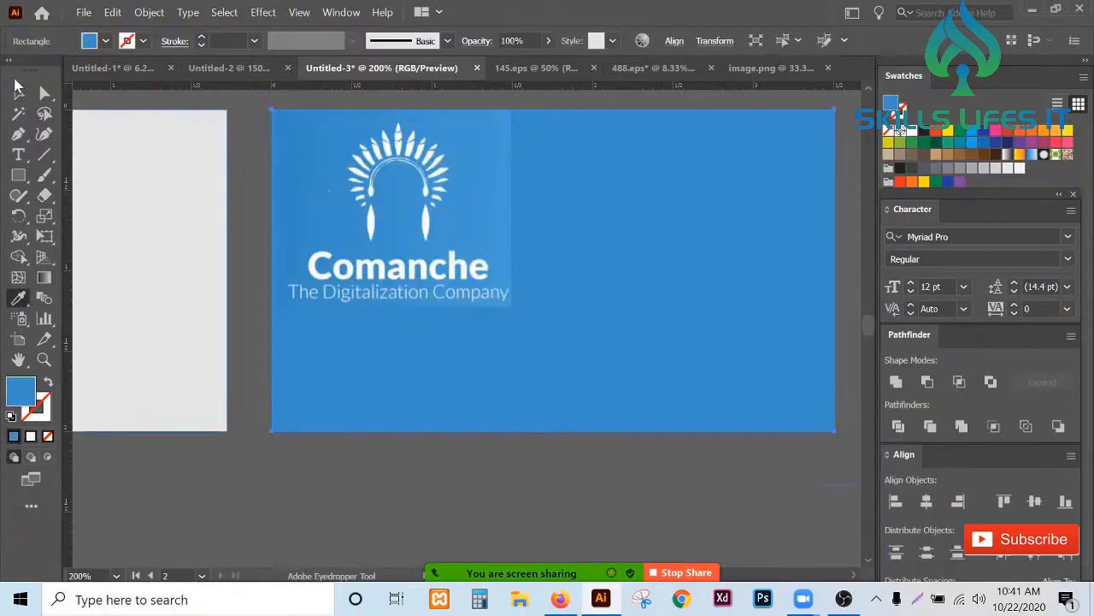
left_click(494, 181)
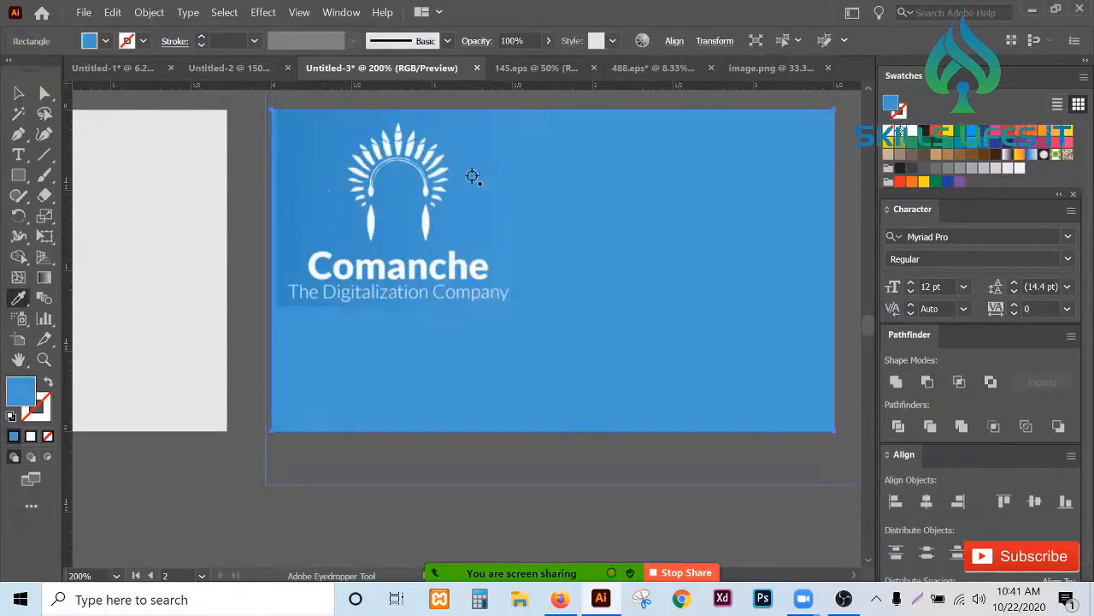
left_click(19, 92)
left_click(258, 141)
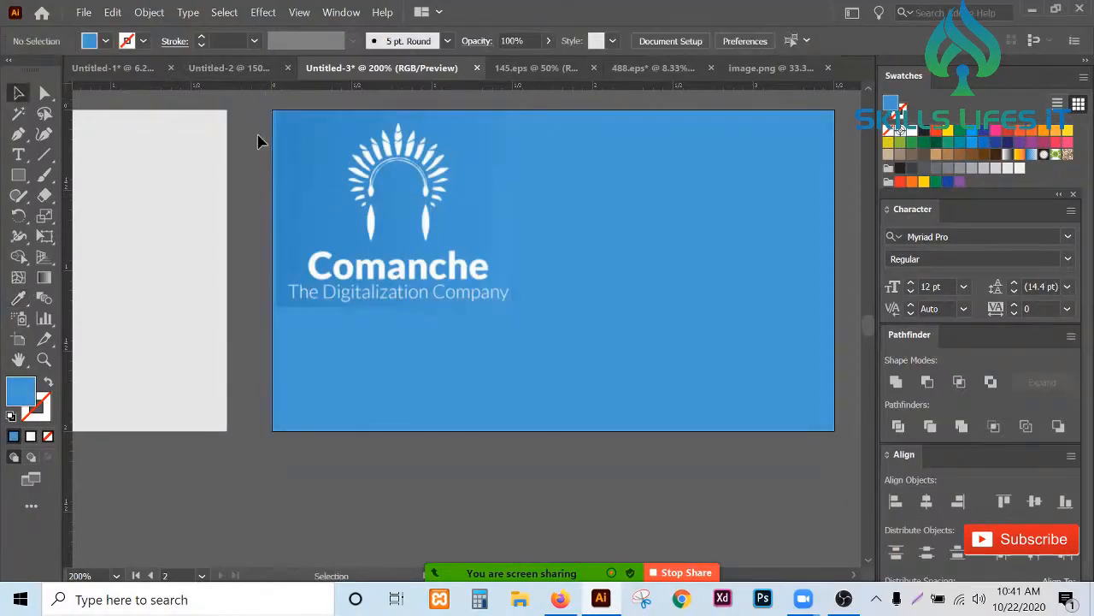
- Nudge the cropped logo so its left edge aligns with the artboard's left edge
scroll(308, 133, "up", 1)
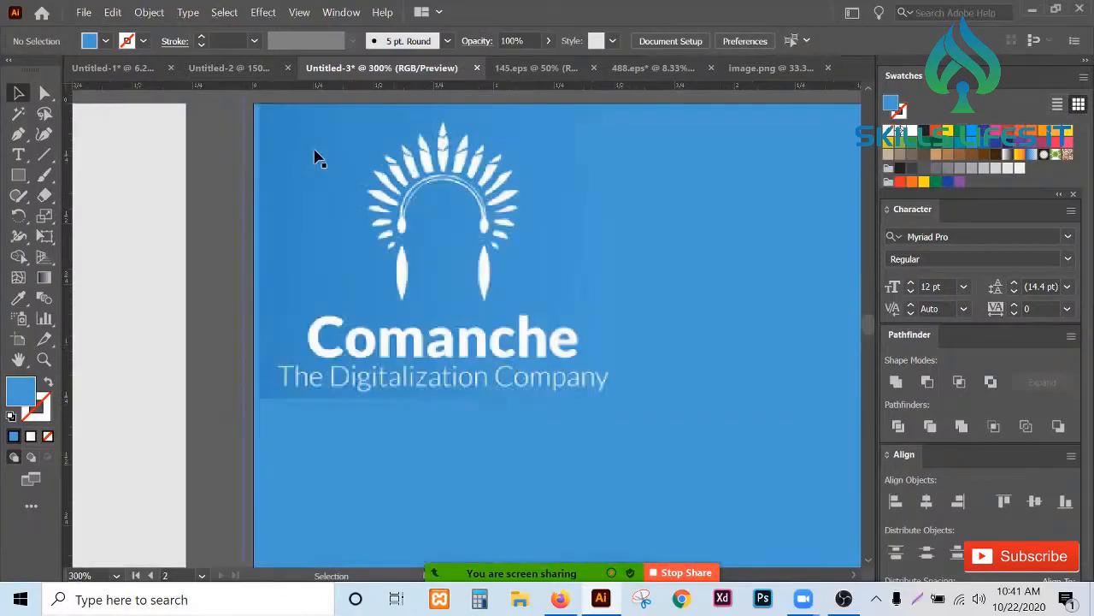
left_click_drag(313, 150, 309, 148)
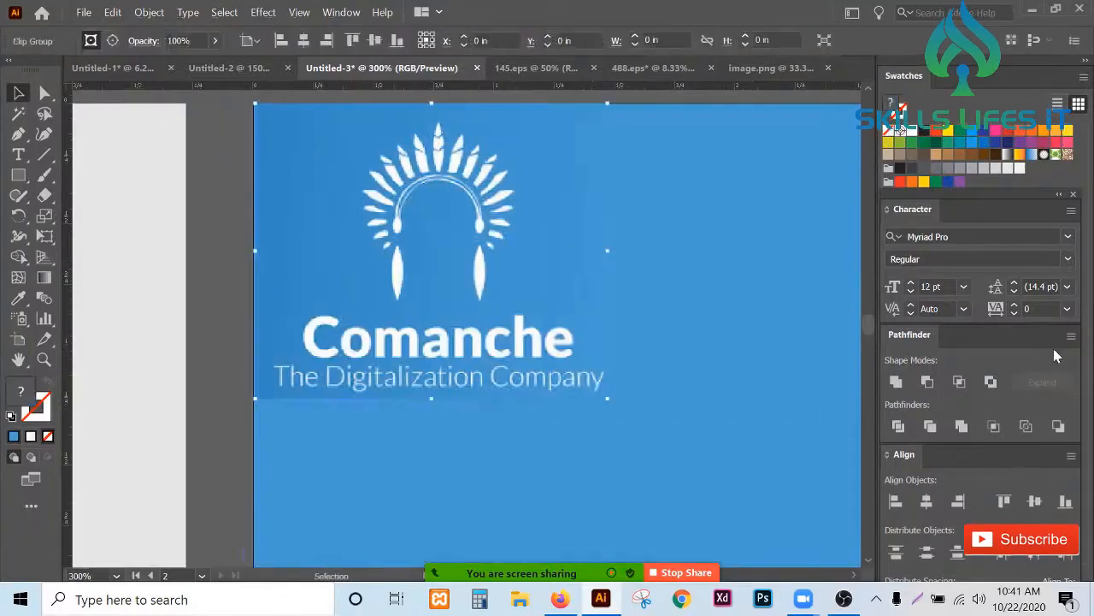
left_click(897, 502)
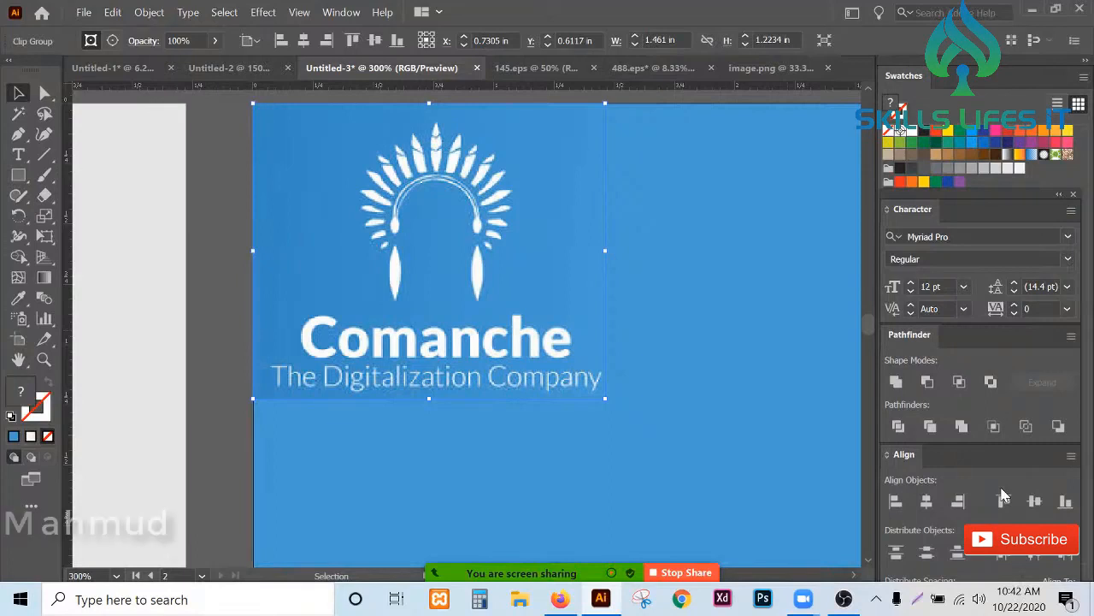
left_click(214, 239)
scroll(214, 238, "down", 2)
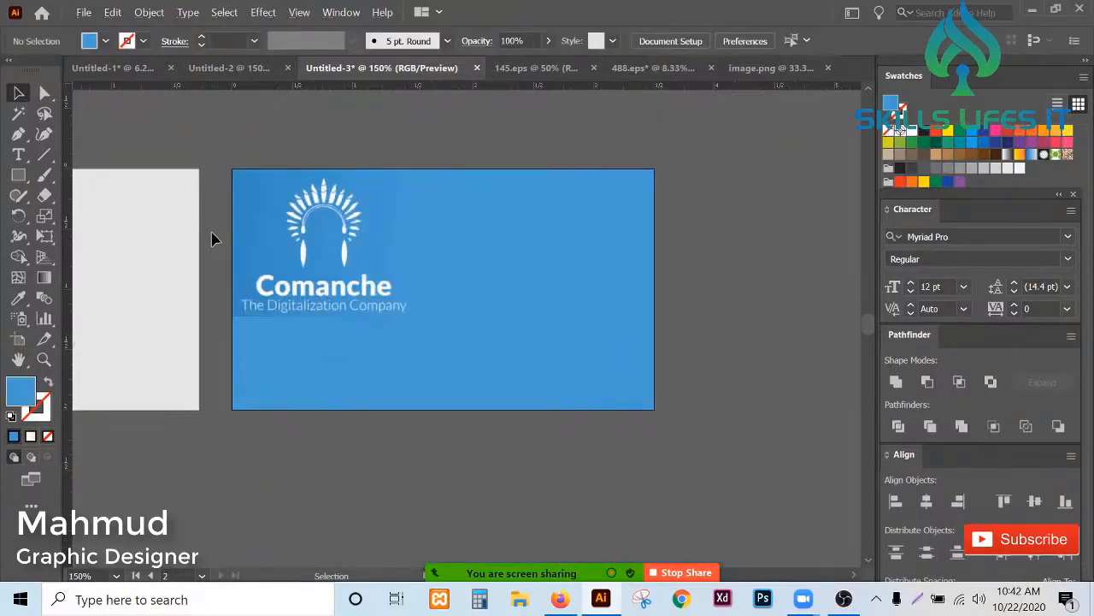
- Draw small sample rectangles below the card
scroll(214, 238, "up", 2)
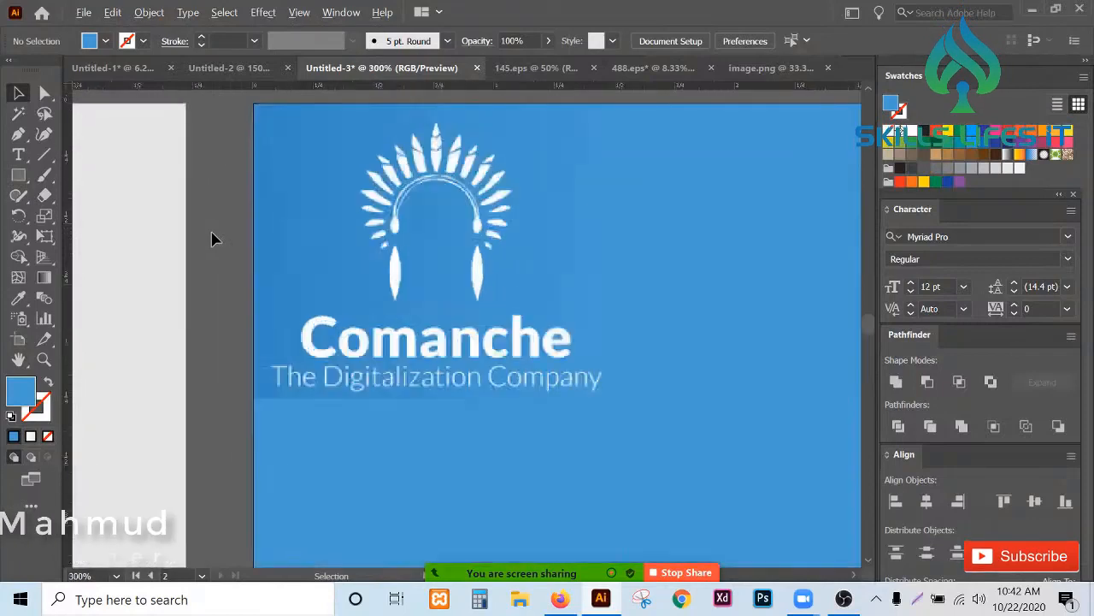
key("i")
scroll(213, 234, "down", 1)
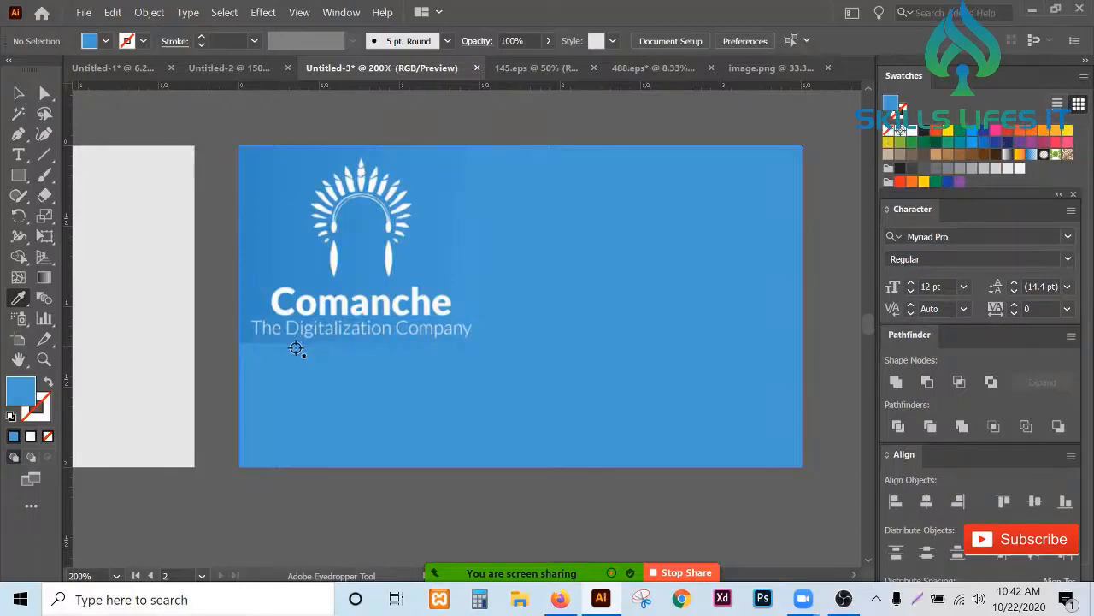
left_click(18, 174)
scroll(316, 330, "down", 2)
scroll(316, 330, "down", 2)
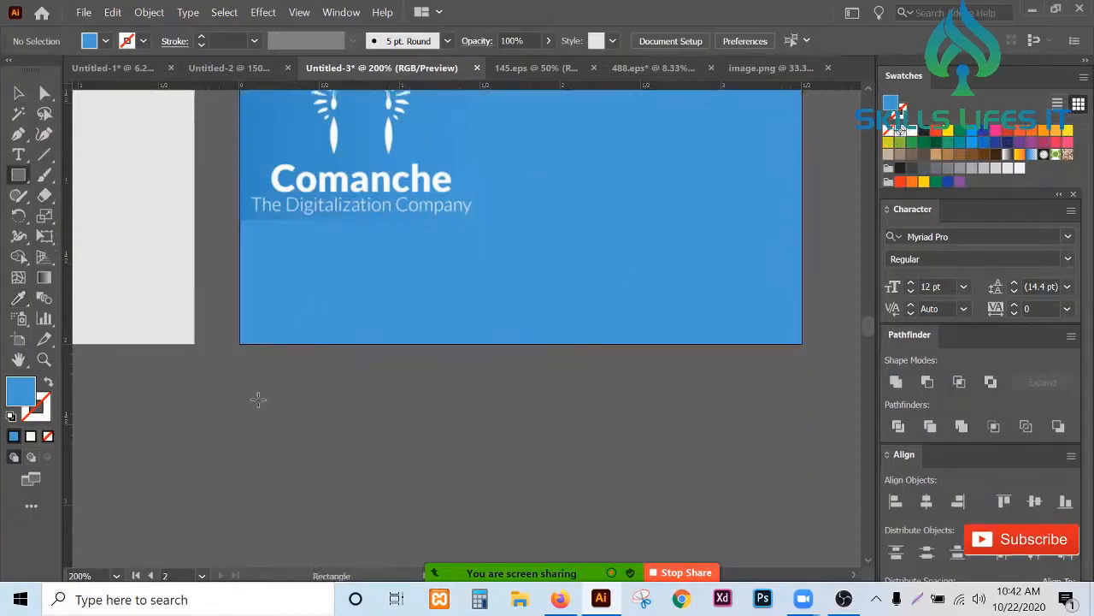
mouse_move(258, 398)
left_mouse_down()
mouse_move(313, 493)
mouse_move(265, 447)
mouse_move(256, 455)
mouse_move(359, 439)
left_mouse_up()
- Fill the sample rectangles below the card with blues picked up by the Eyedropper
left_click(18, 92)
scroll(359, 440, "up", 2)
key("i")
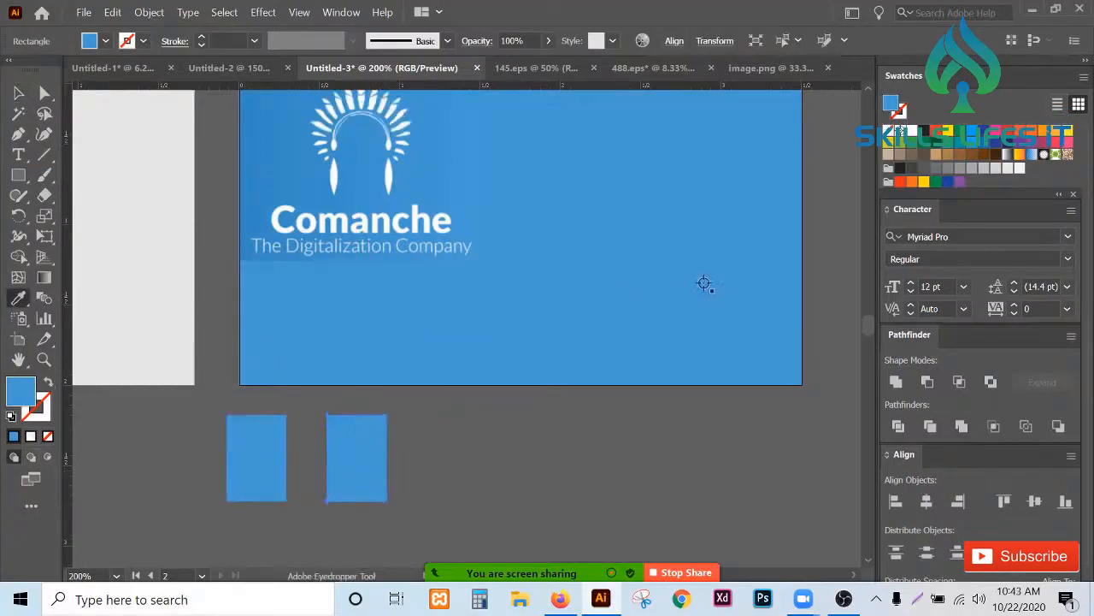
key("v")
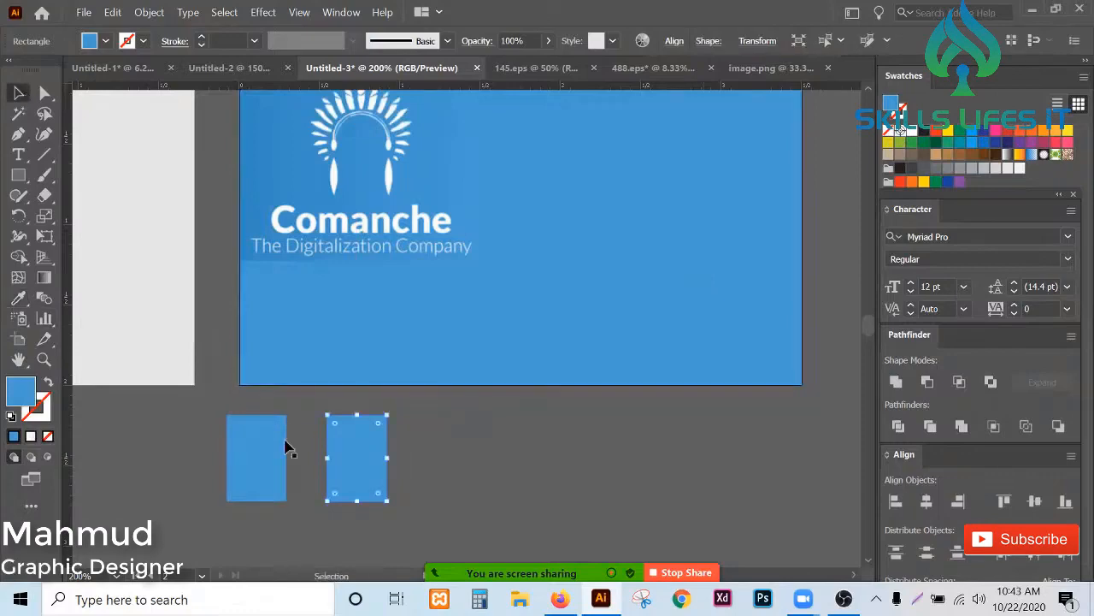
left_click(285, 470)
key("i")
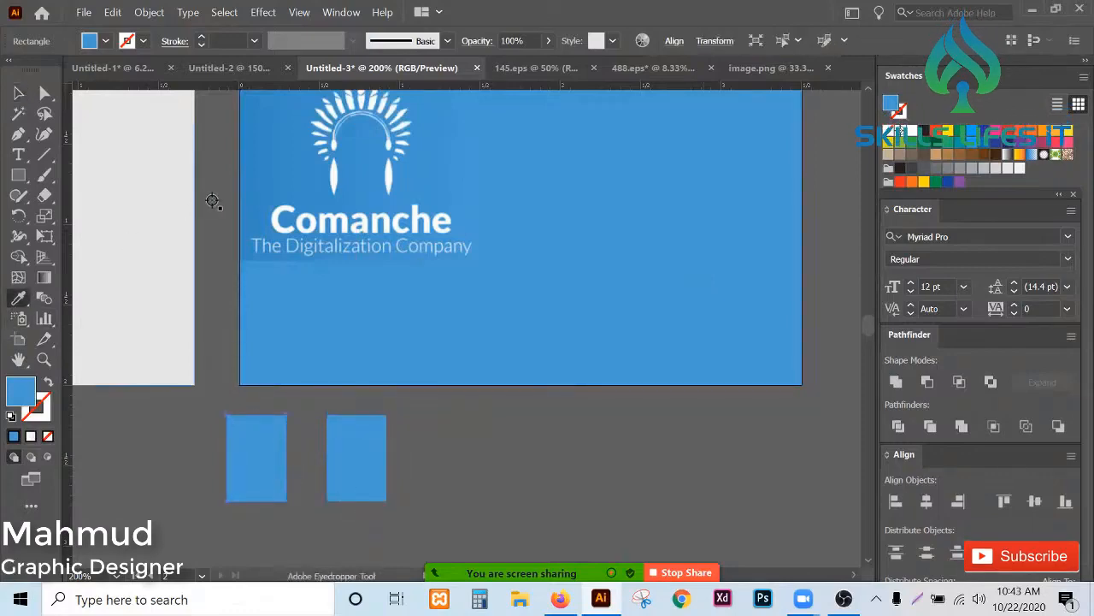
- Zoom in closely to compare the logo's blue box edge with the card background's blue
scroll(248, 225, "up", 5)
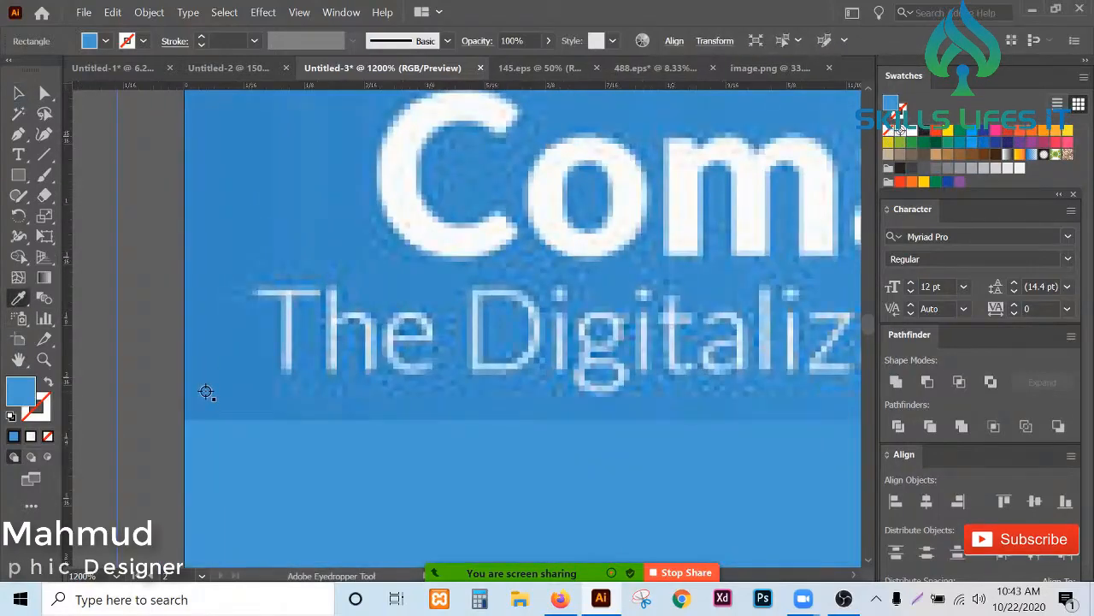
scroll(306, 348, "down", 5)
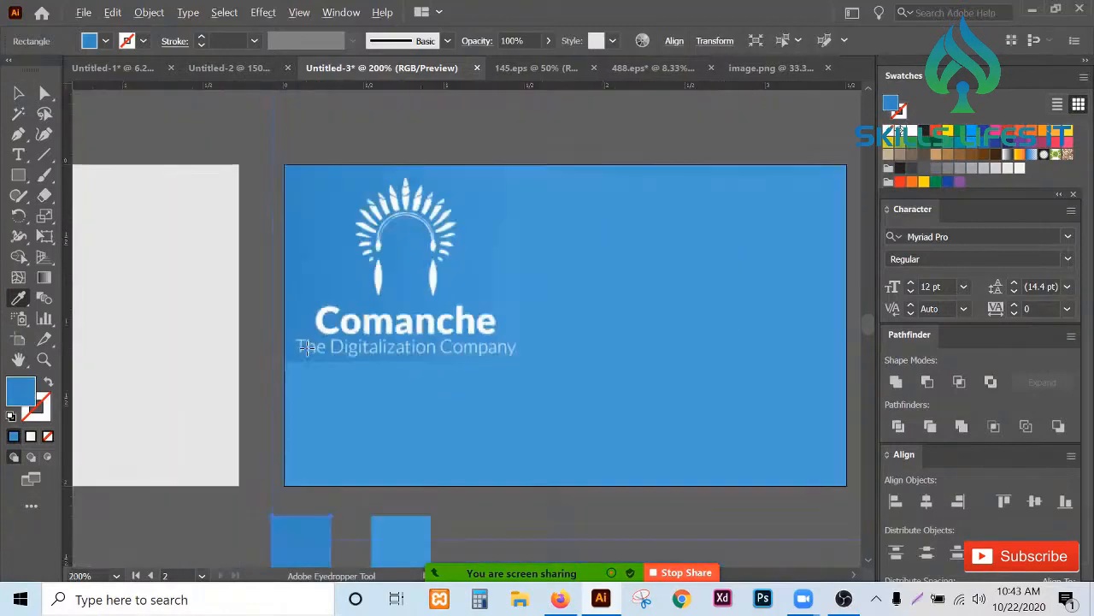
left_click(19, 92)
scroll(196, 239, "down", 1)
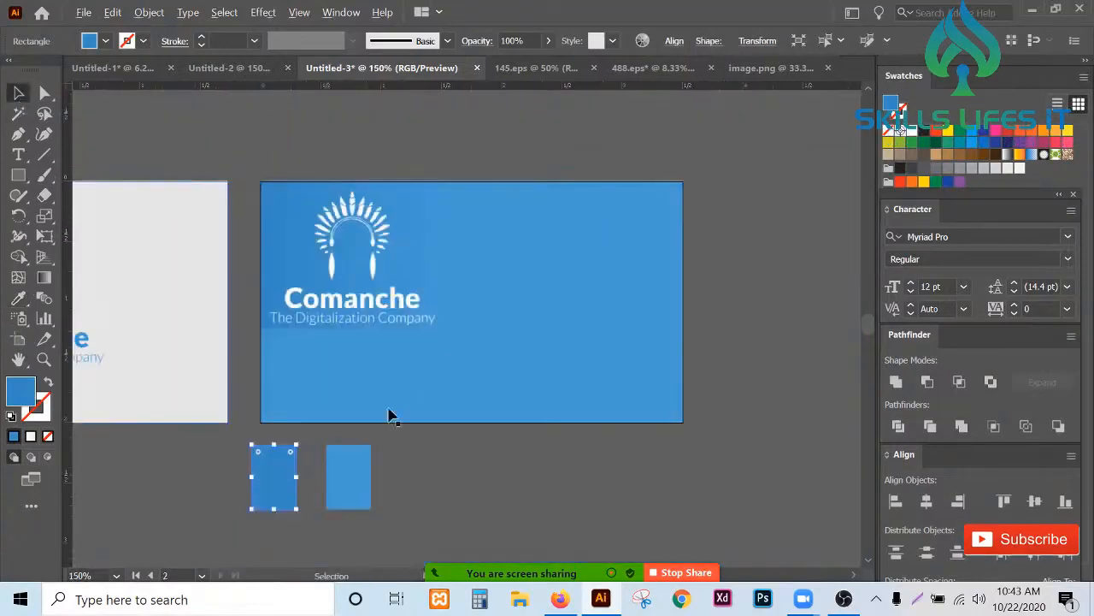
left_click(425, 374)
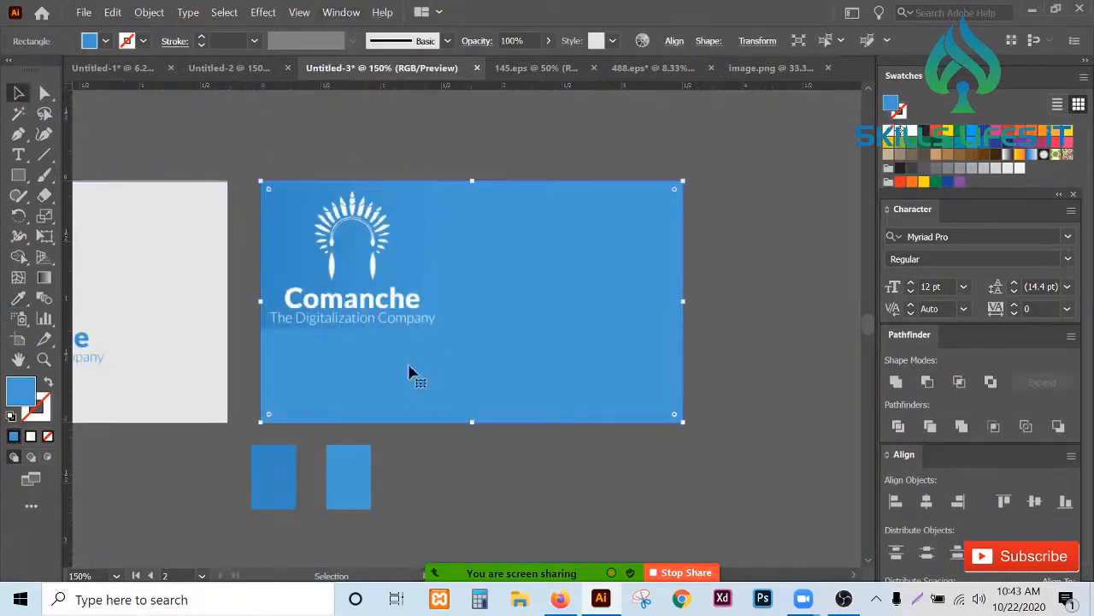
scroll(448, 435, "down", 1)
left_click(447, 434)
scroll(342, 416, "up", 1)
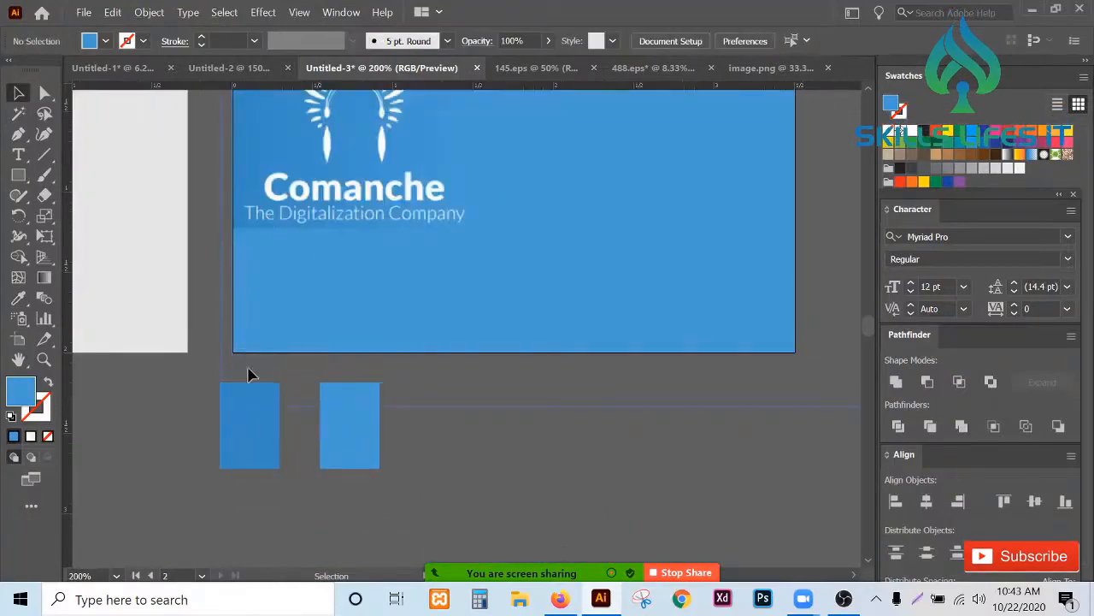
scroll(253, 414, "down", 1)
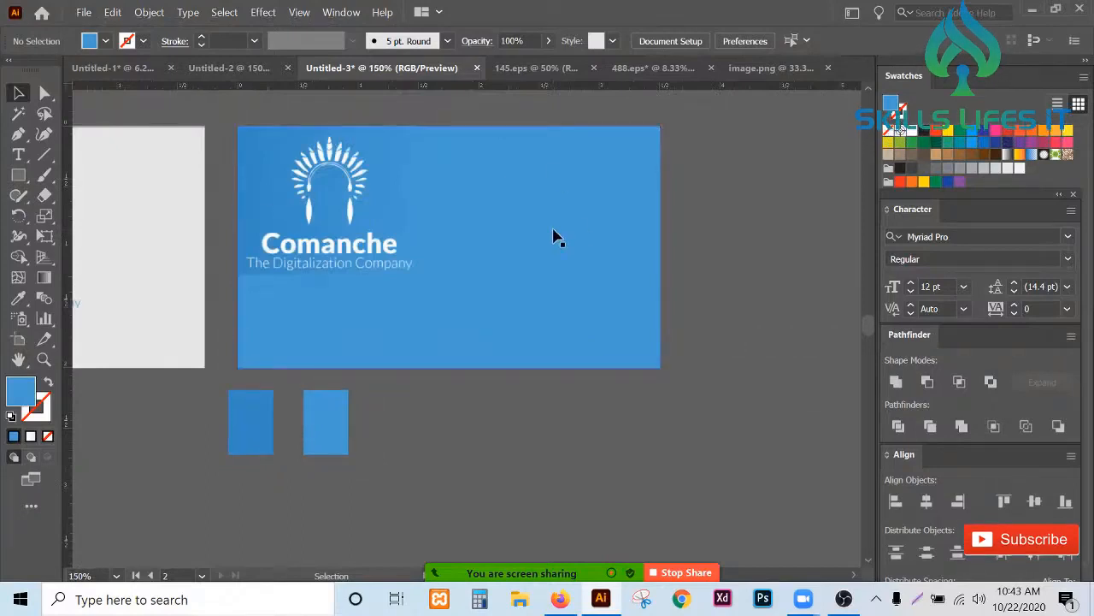
left_click(331, 12)
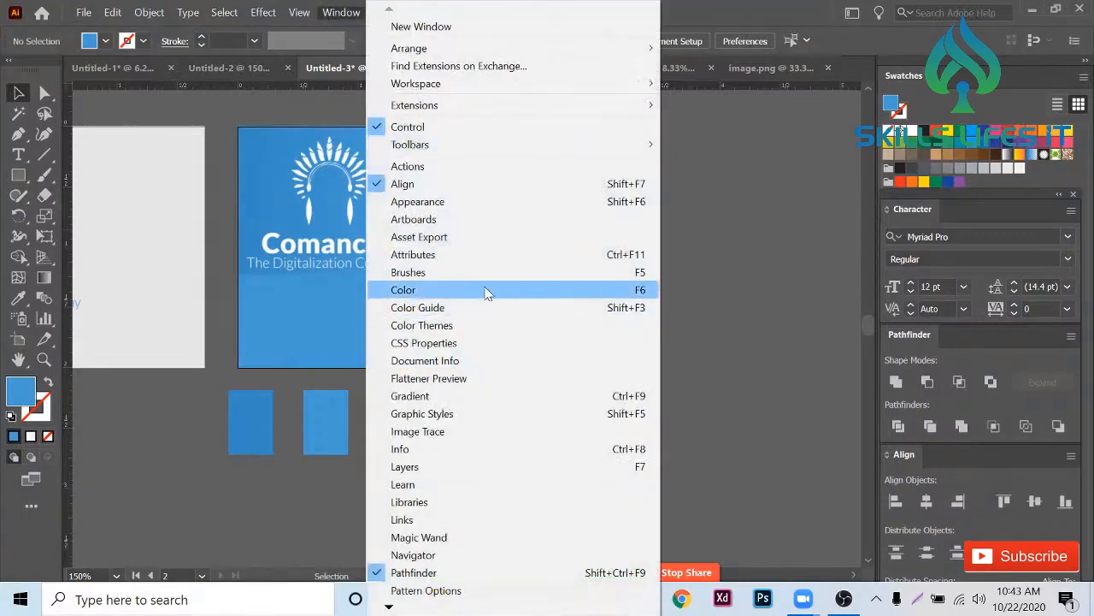
left_click(480, 413)
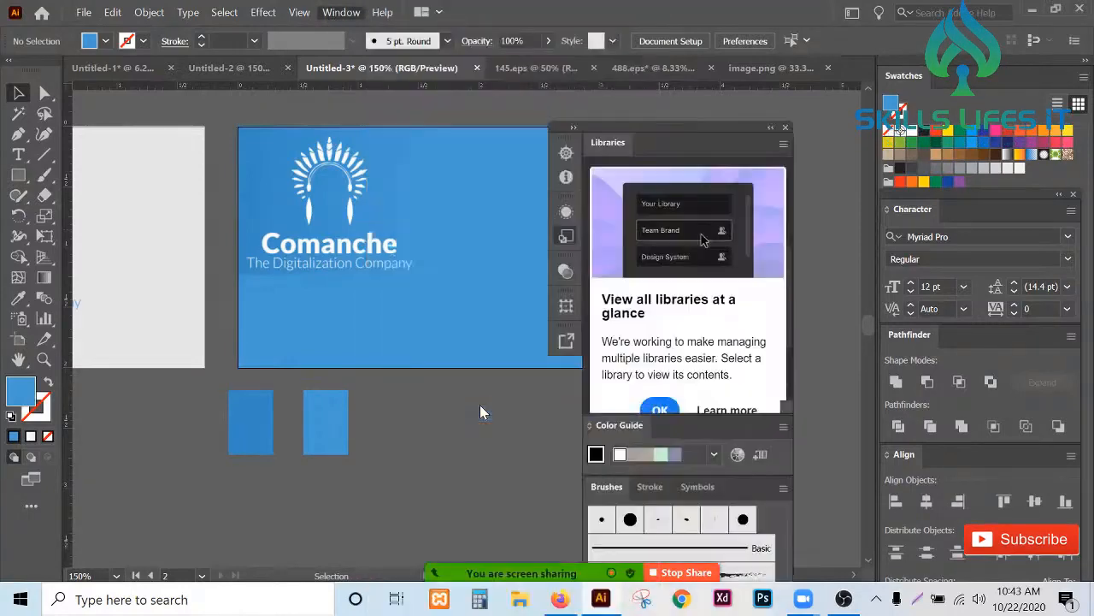
left_click(786, 127)
- Open the Gradient panel and sample the left sample rectangle's darker blue into the gradient's left stop
left_click(335, 13)
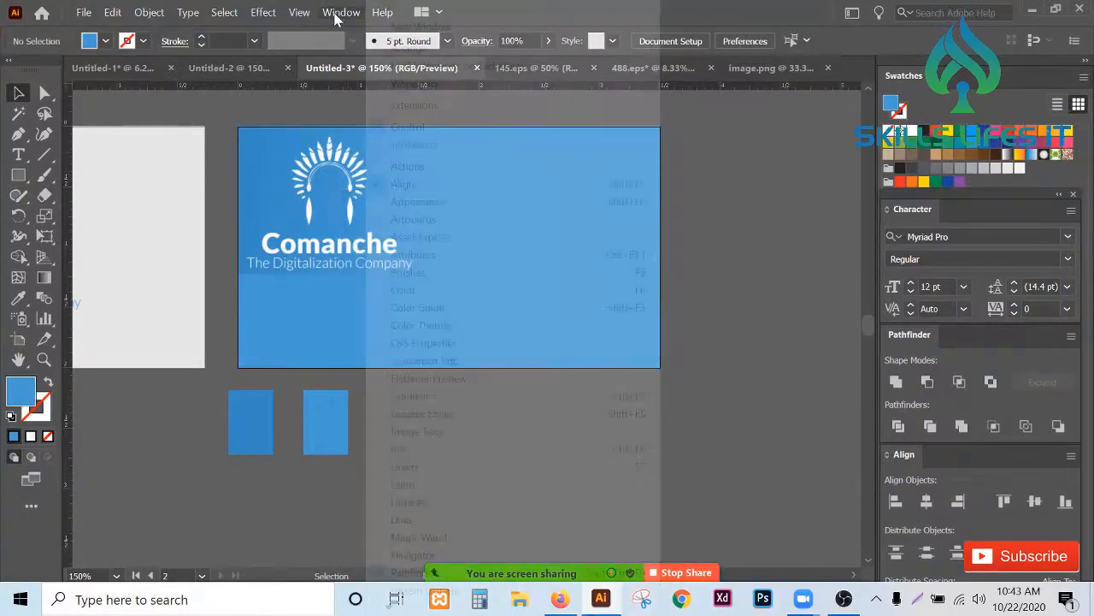
left_click(475, 395)
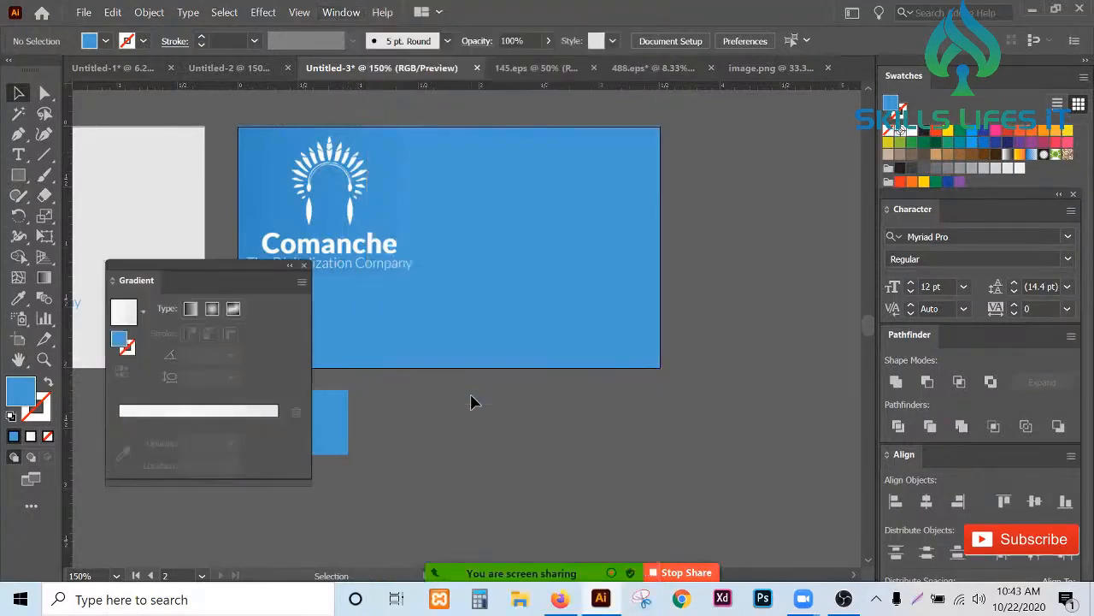
left_click_drag(234, 273, 530, 281)
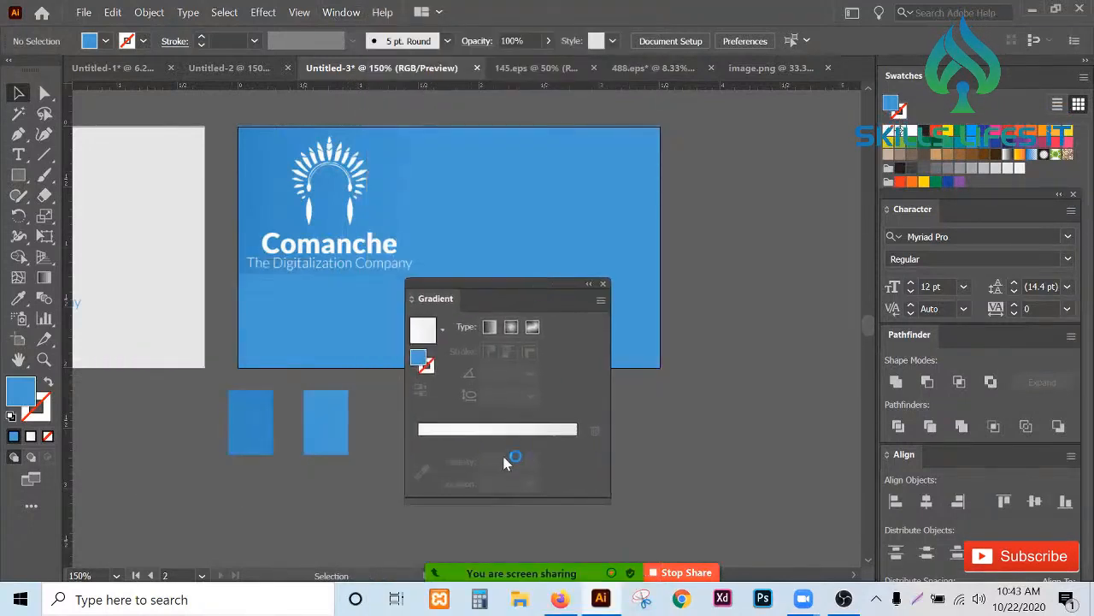
left_click_drag(492, 447, 398, 441)
double_click(420, 441)
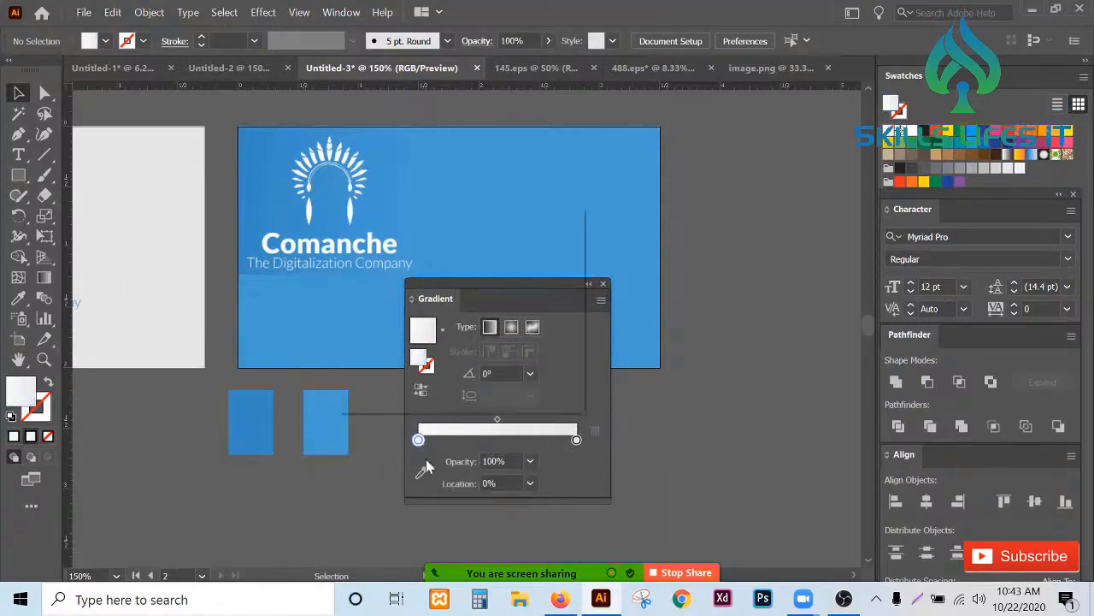
left_click(347, 314)
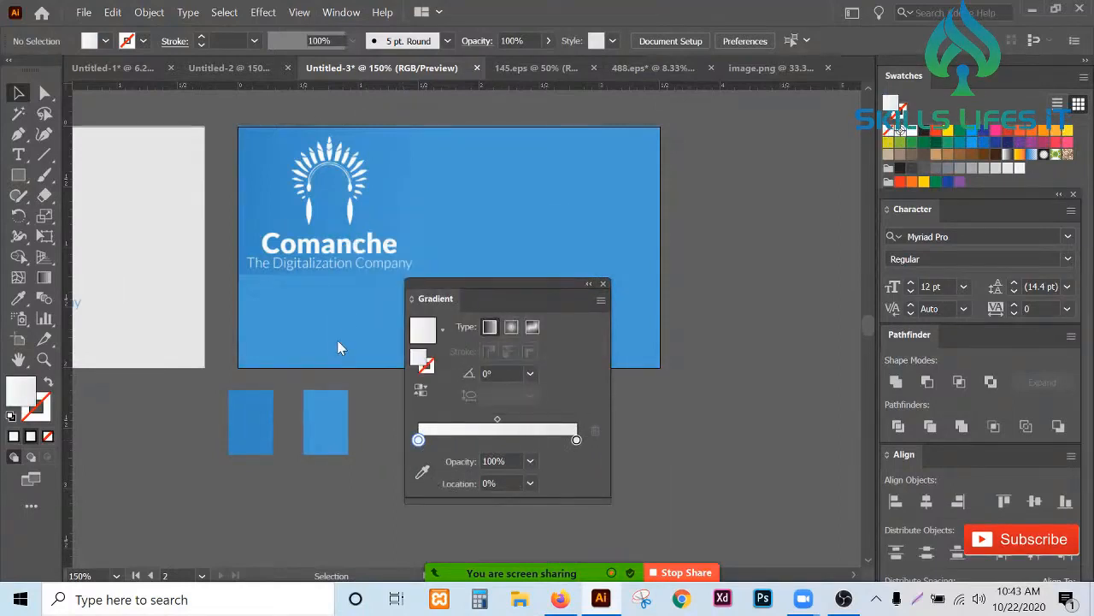
left_click(264, 410)
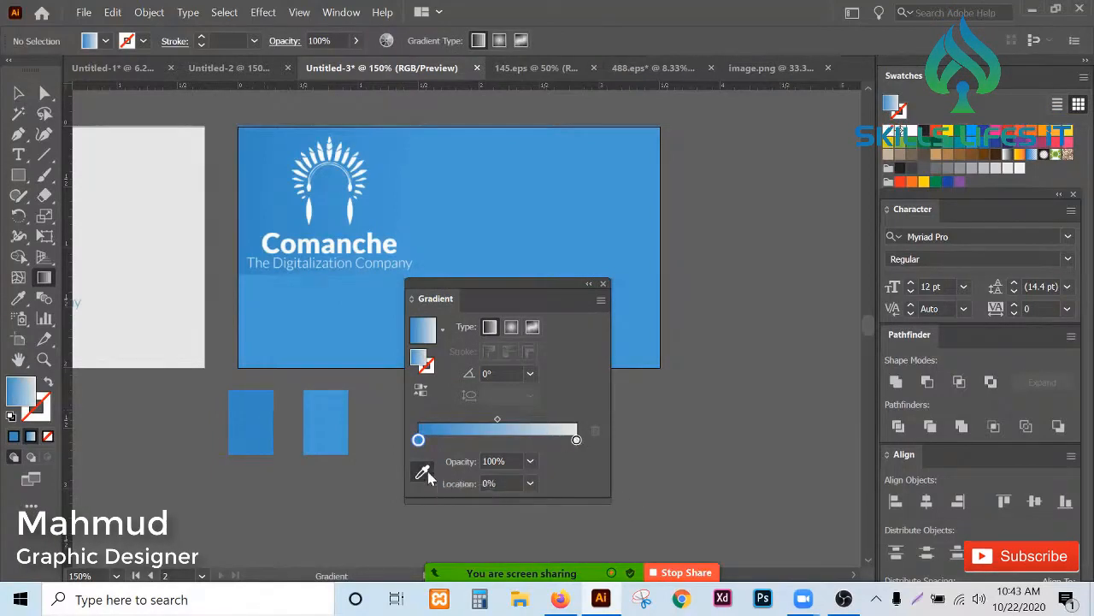
- Try applying the gradient to the right sample rectangle, then undo it
left_click(330, 434)
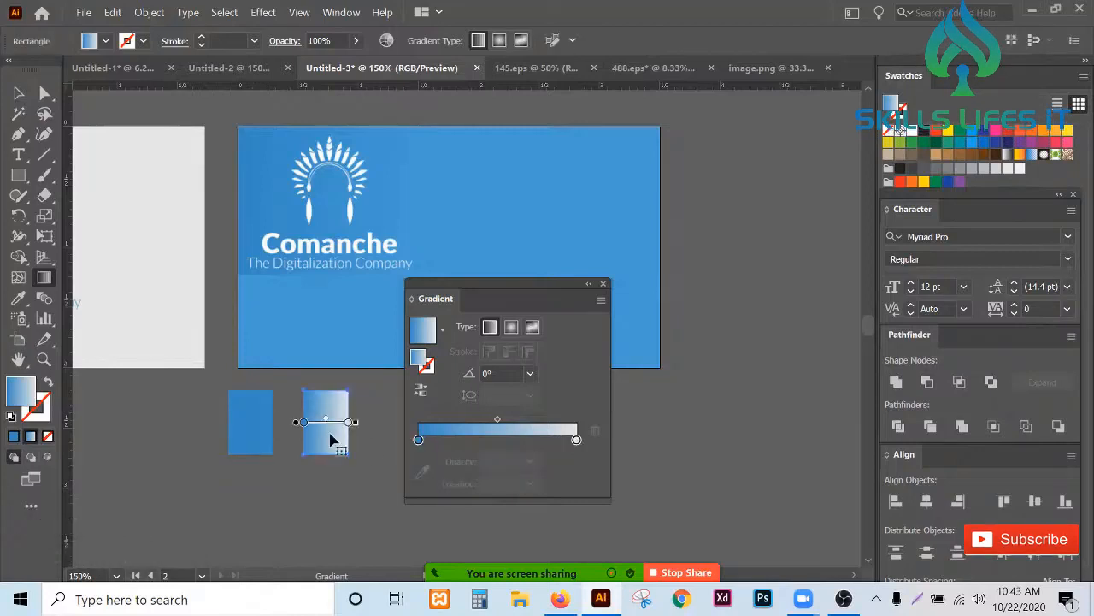
key("ctrl+z")
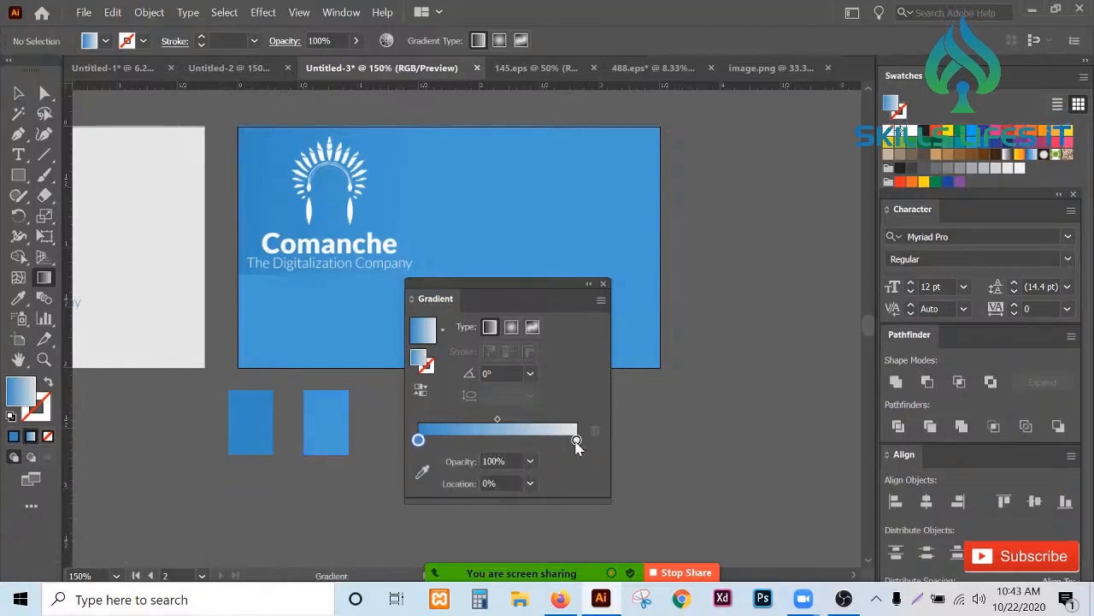
- Sample the right sample rectangle's lighter blue into the gradient's right stop with the eyedropper
left_click(576, 440)
double_click(576, 440)
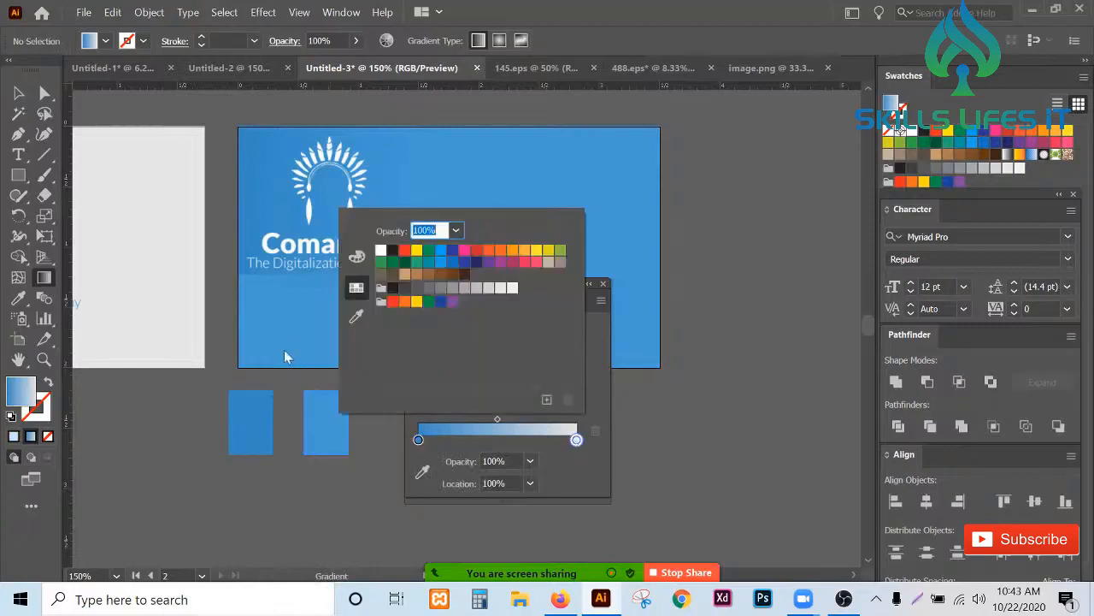
left_click(357, 317)
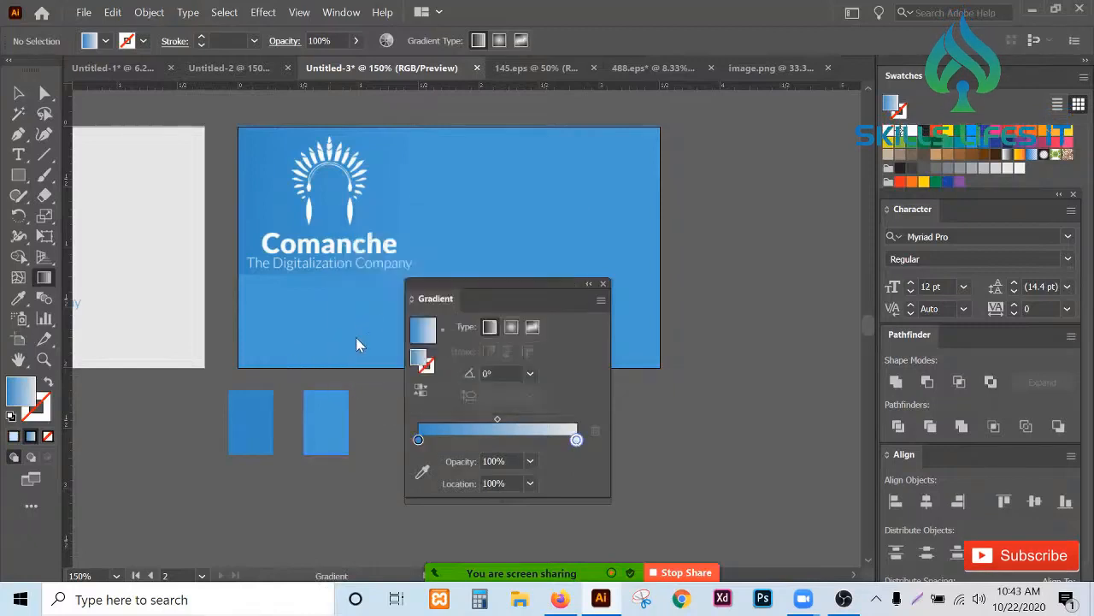
left_click(333, 422)
key("Escape")
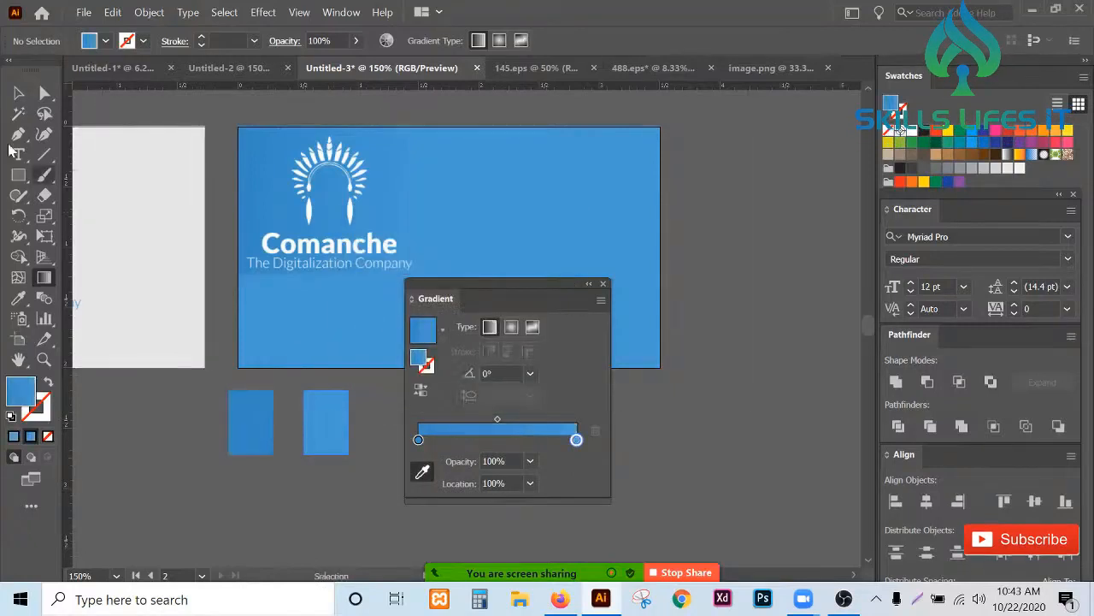
- Apply the two-blue linear gradient to the card's background rectangle
left_click(18, 92)
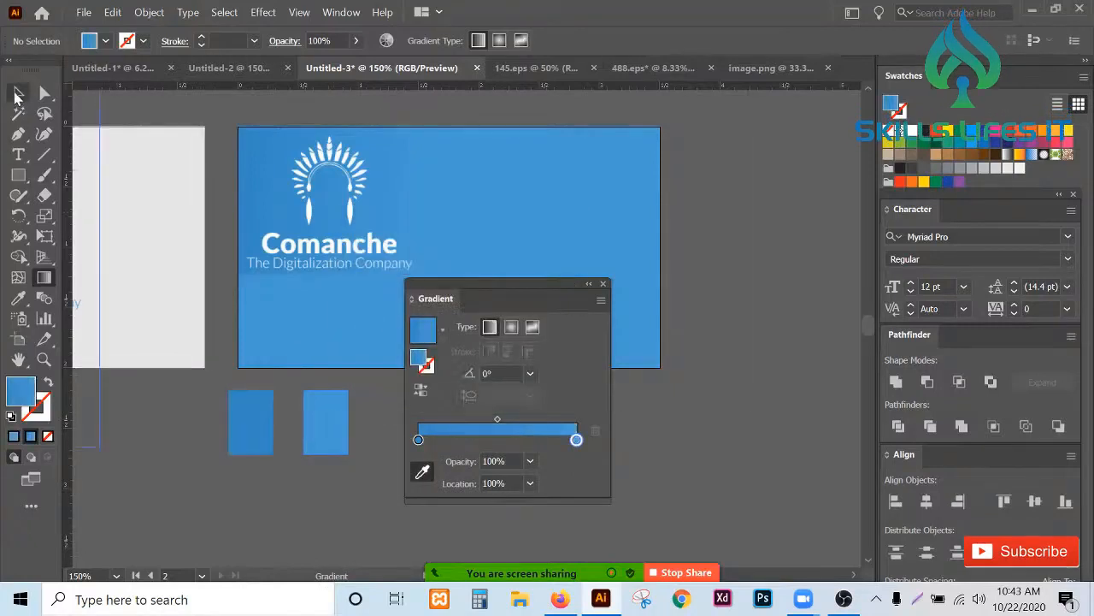
left_click(603, 284)
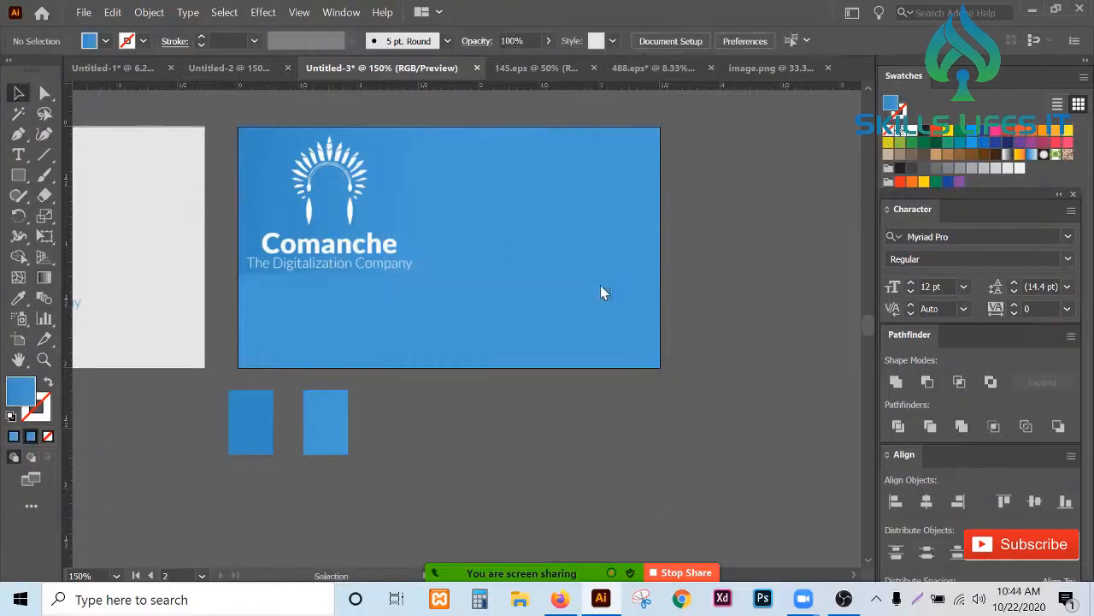
left_click(502, 356)
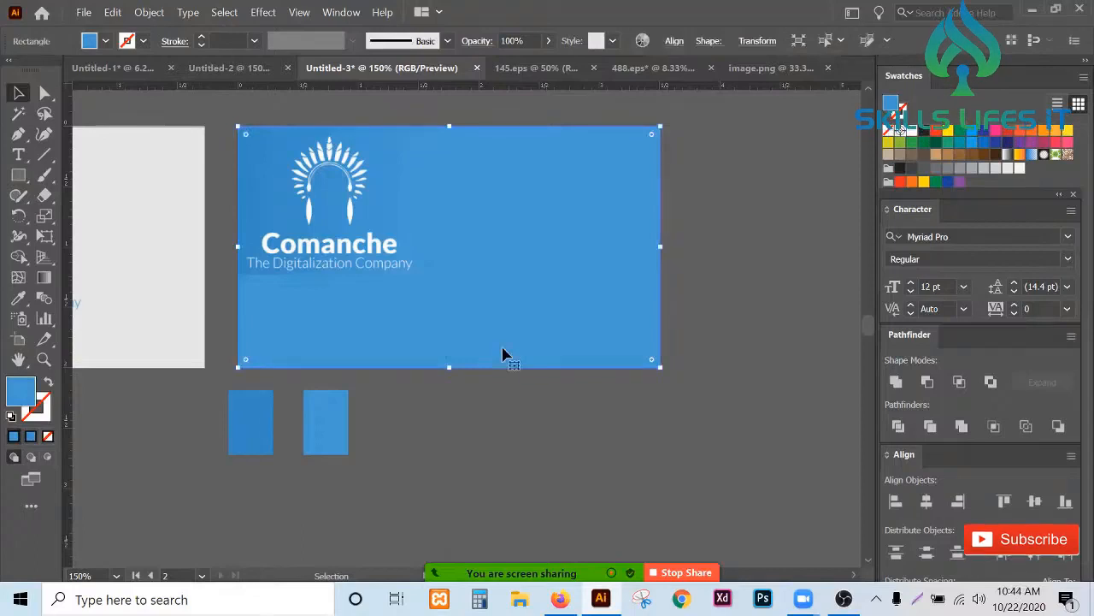
left_click(430, 423)
left_click(425, 336)
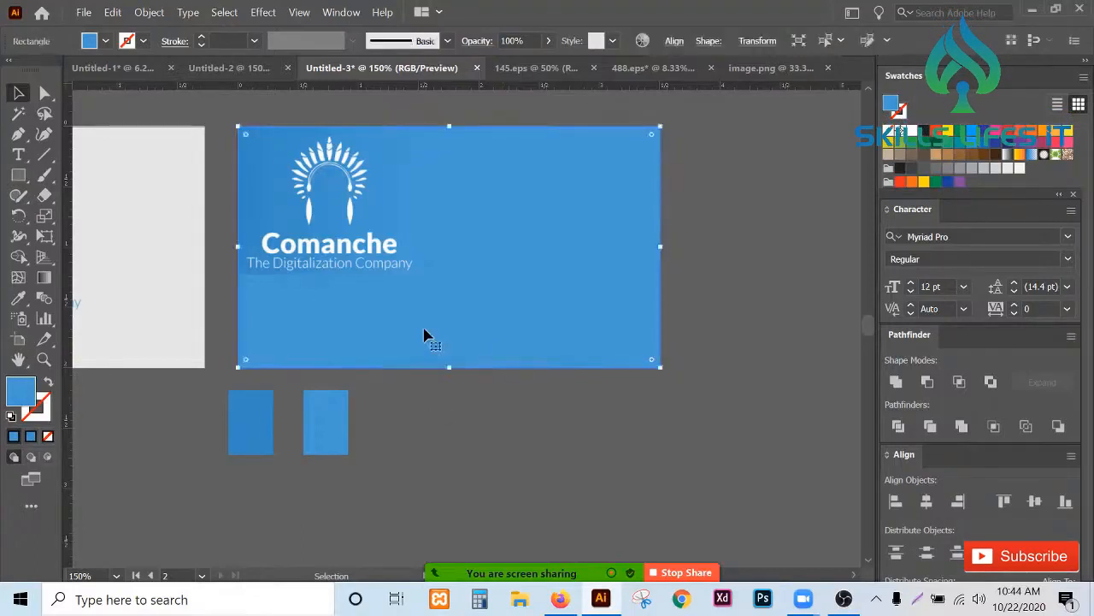
left_click(44, 277)
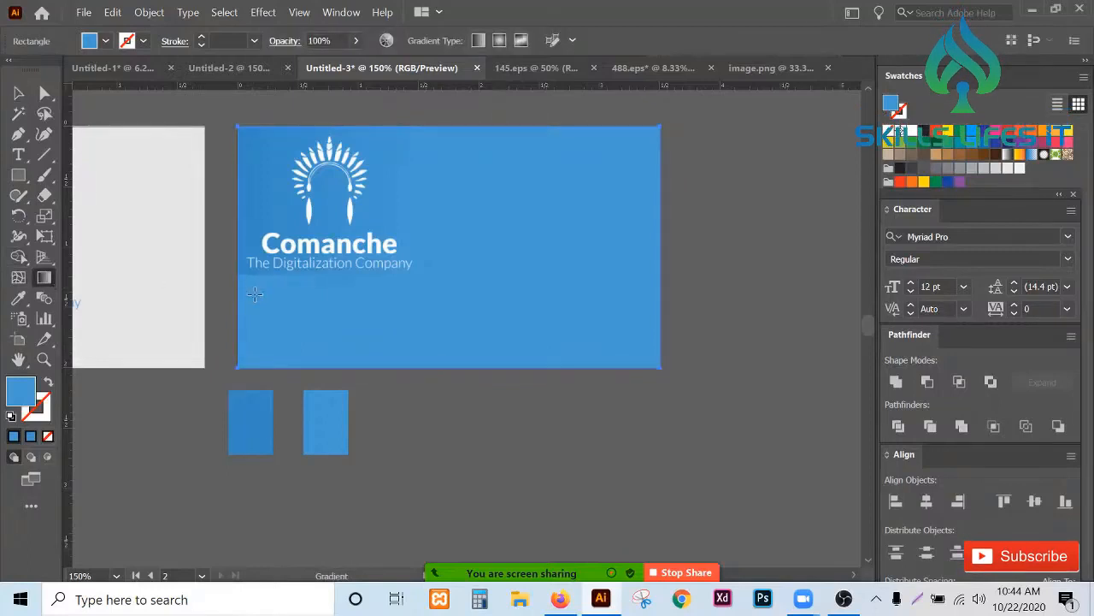
left_click(341, 12)
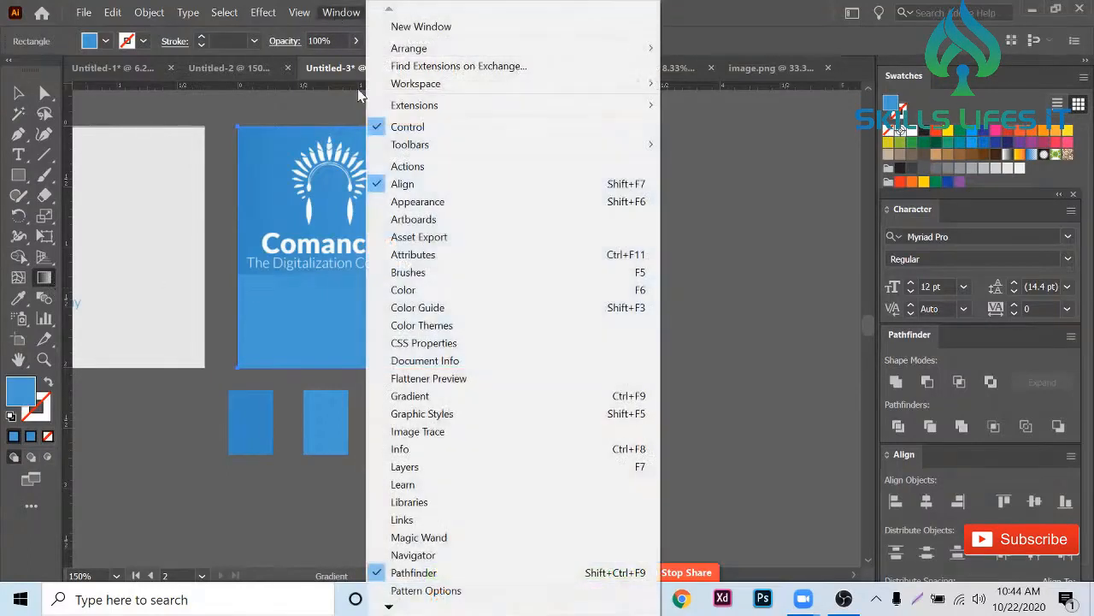
left_click(458, 396)
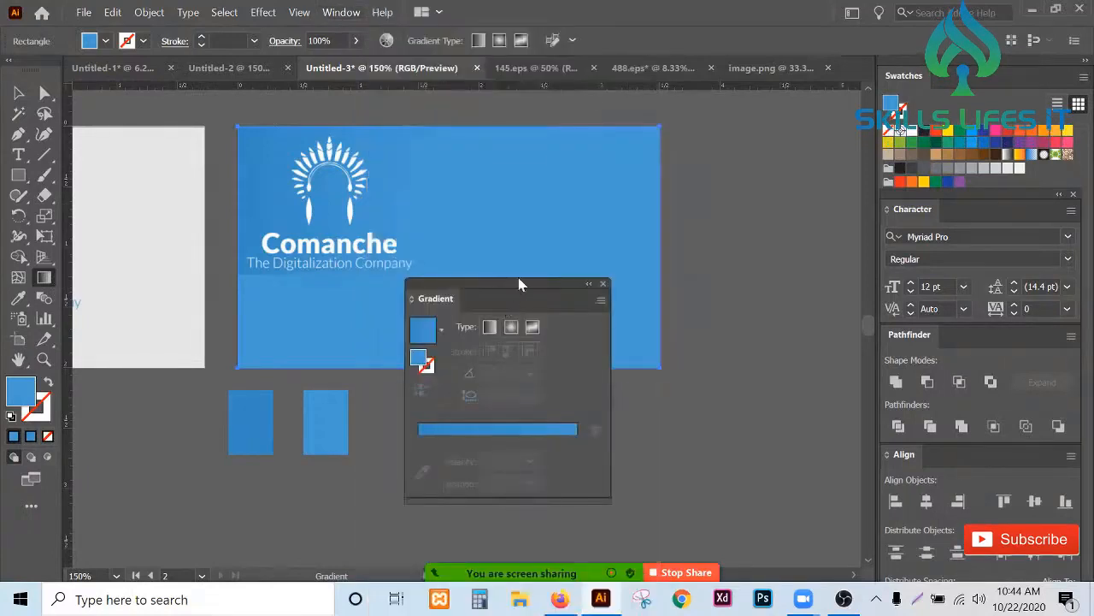
left_click_drag(518, 283, 558, 273)
left_click(542, 423)
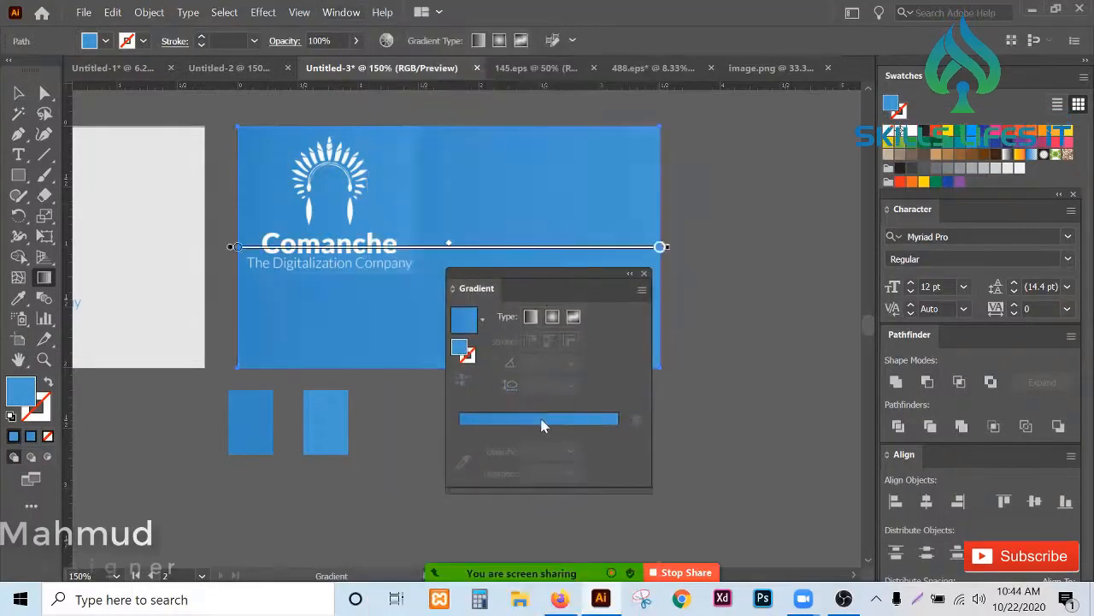
left_click(644, 275)
- Shorten the background gradient so it runs from the card's left edge to just past the logo text
left_click(18, 93)
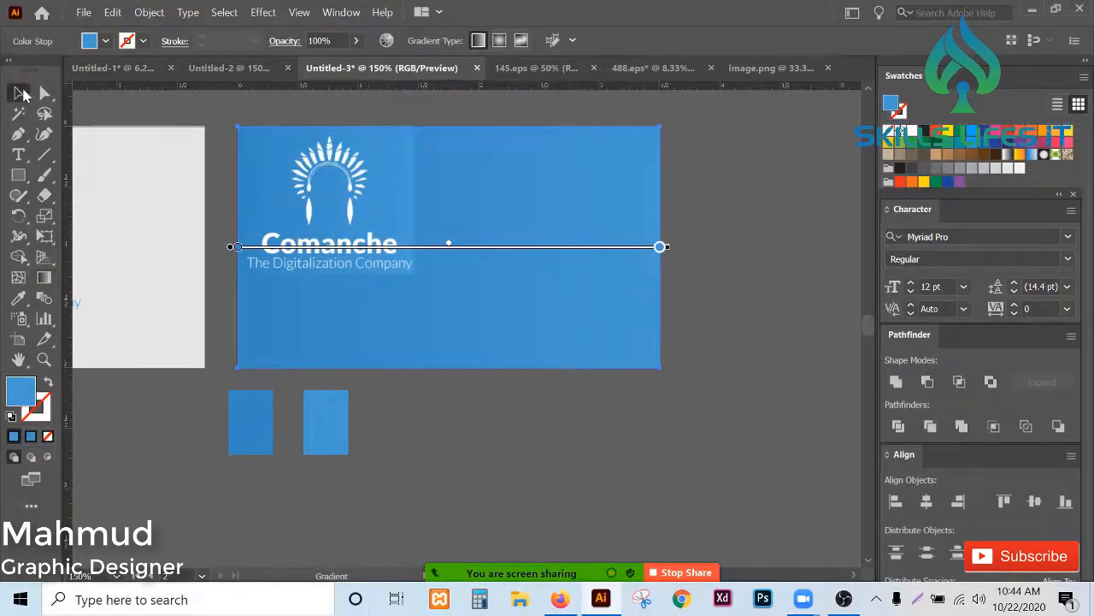
scroll(408, 166, "up", 1)
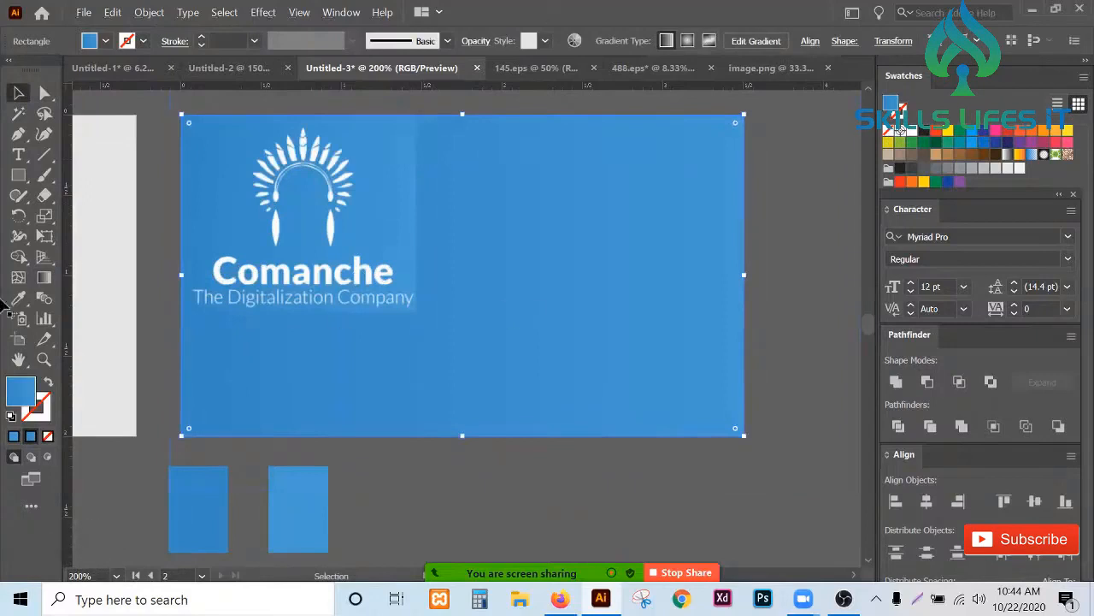
left_click(45, 279)
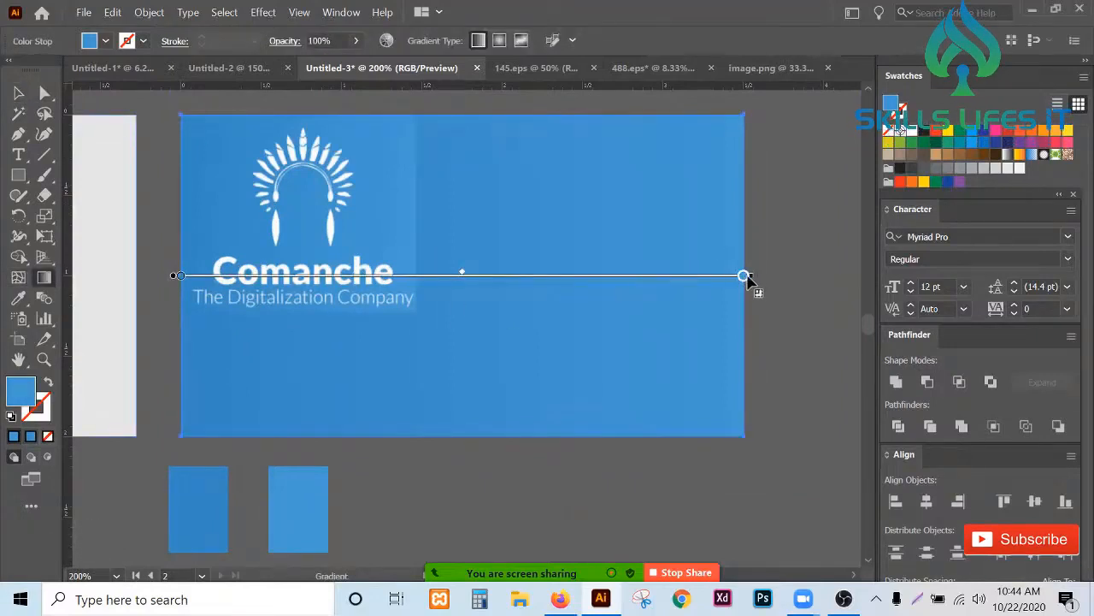
left_click_drag(746, 277, 421, 278)
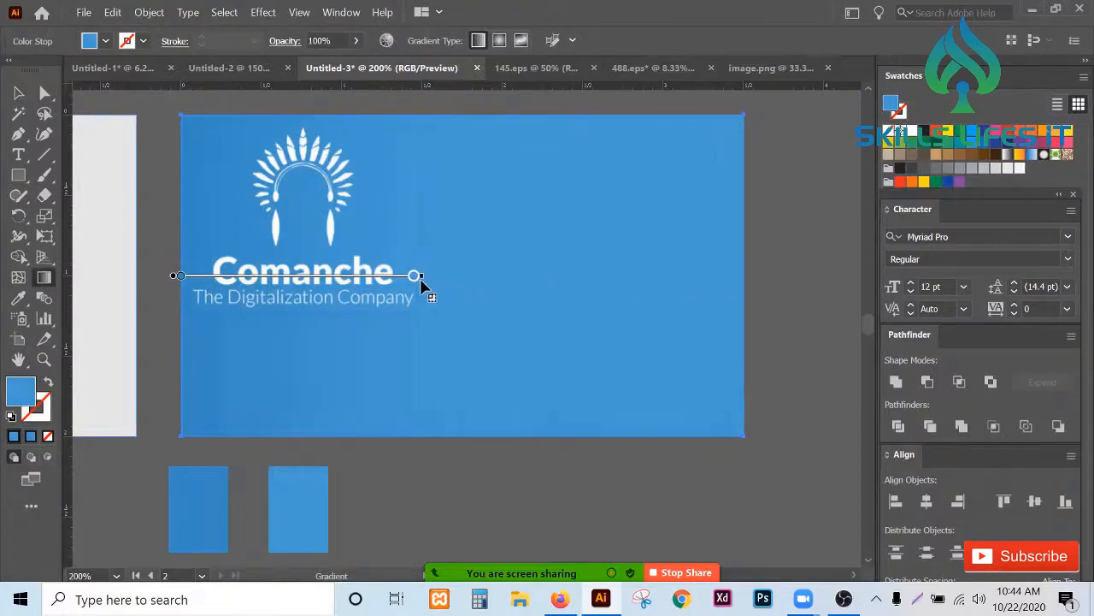
left_click(19, 93)
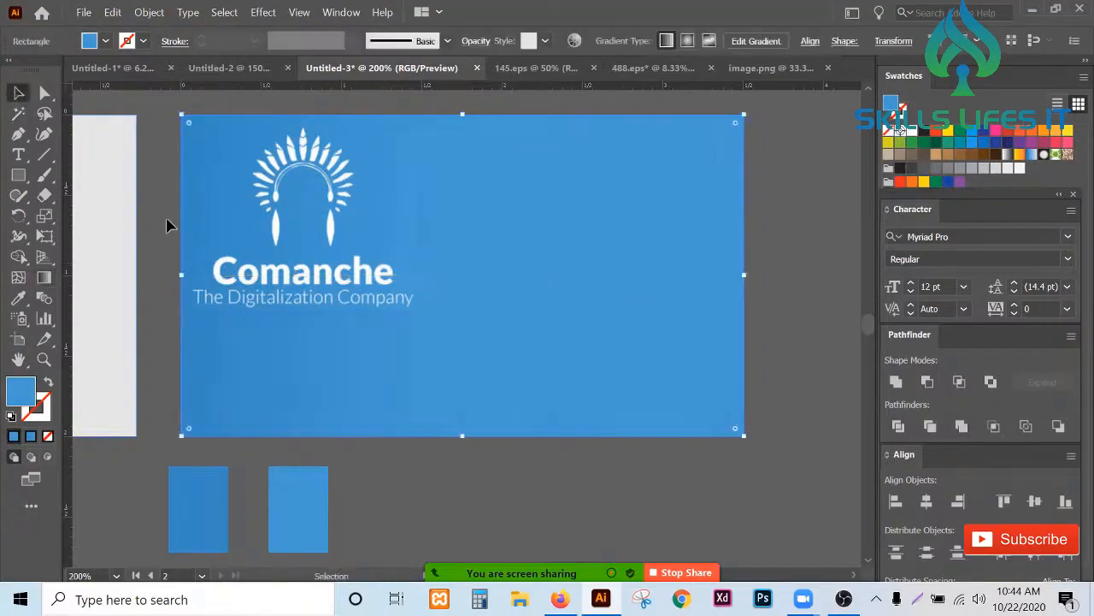
left_click(166, 225)
- Delete the two sample rectangles below the card
scroll(532, 278, "down", 1)
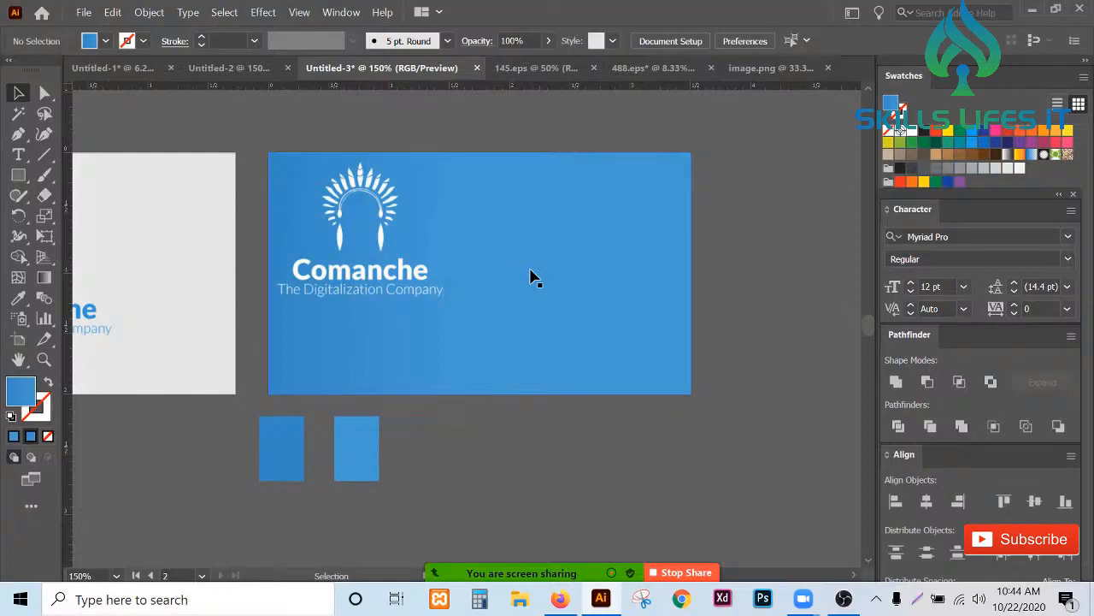
scroll(382, 303, "up", 2)
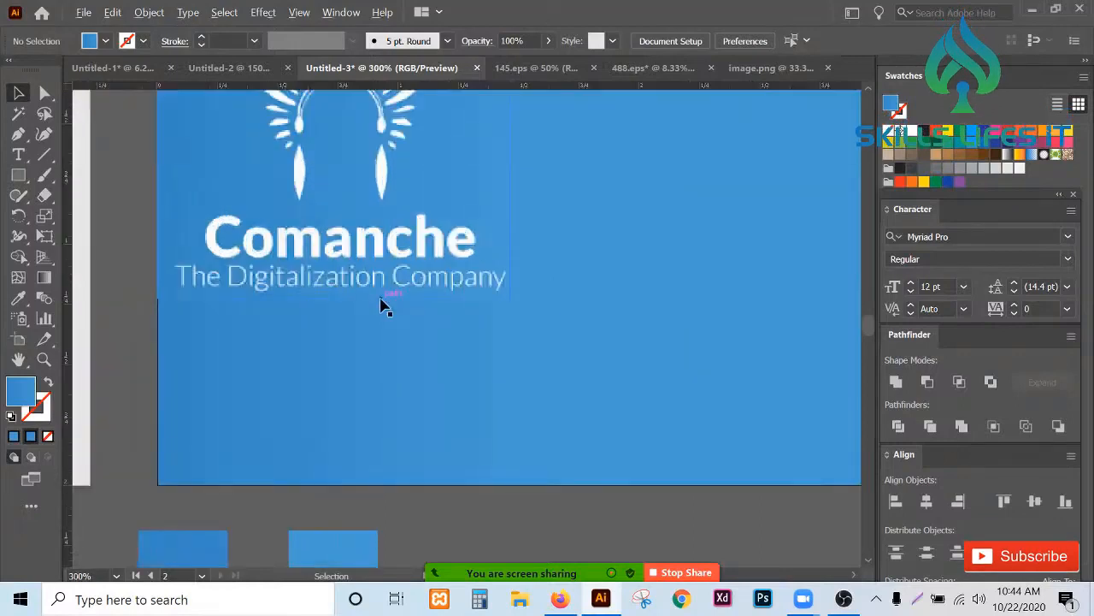
scroll(382, 305, "down", 2)
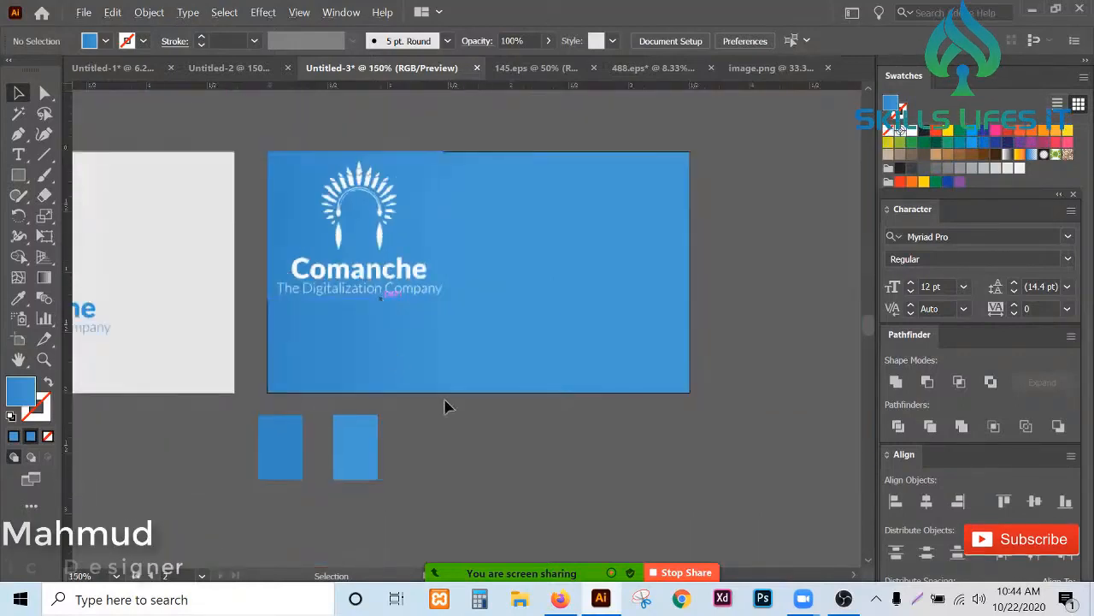
left_click(271, 451)
key("Delete")
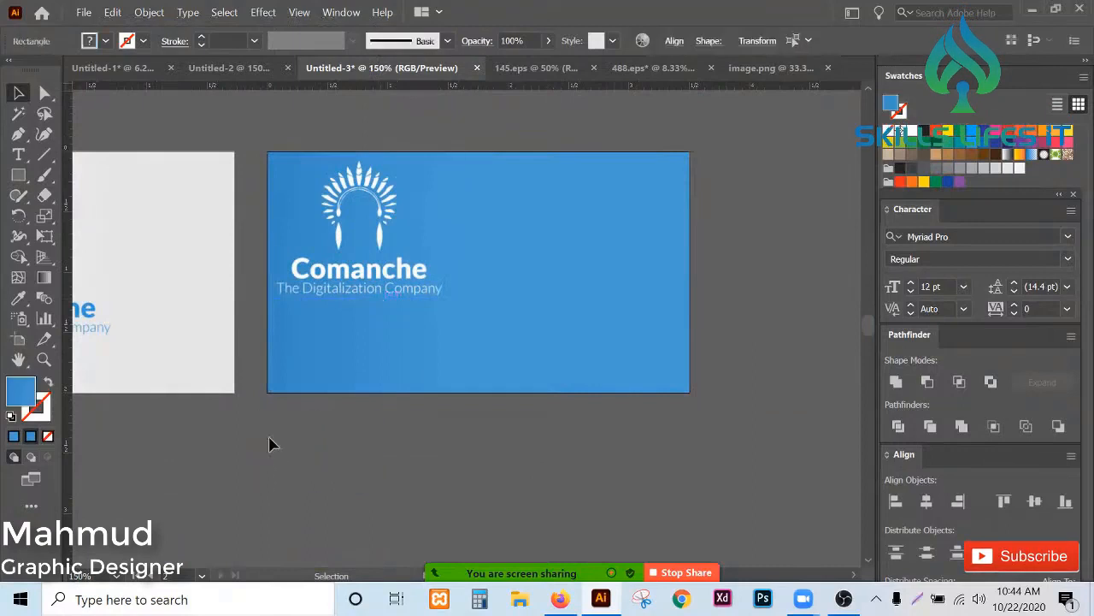
left_click(44, 277)
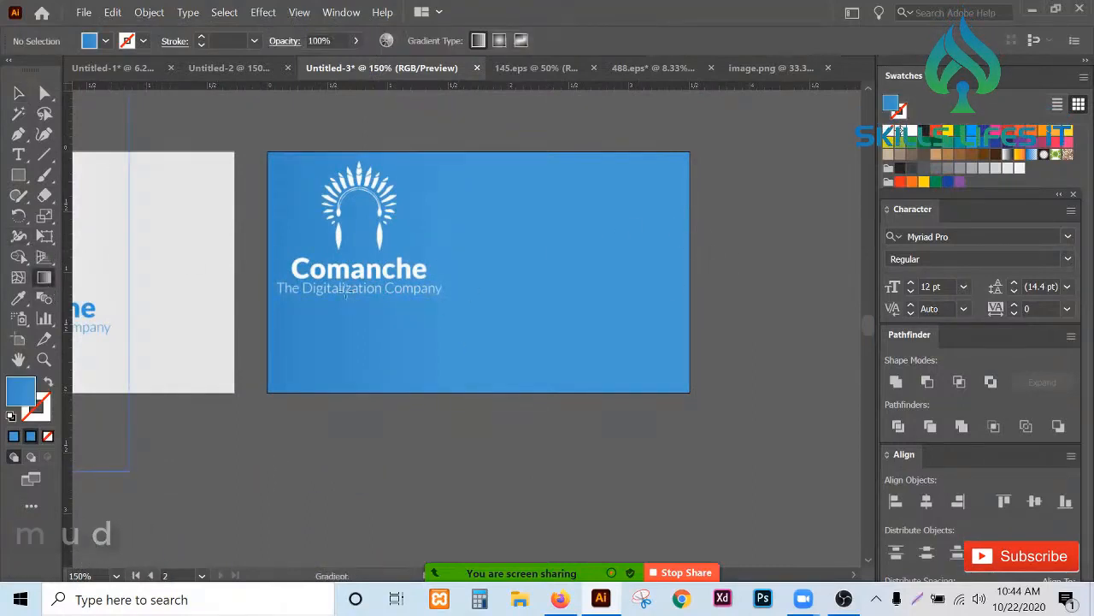
left_click(592, 277)
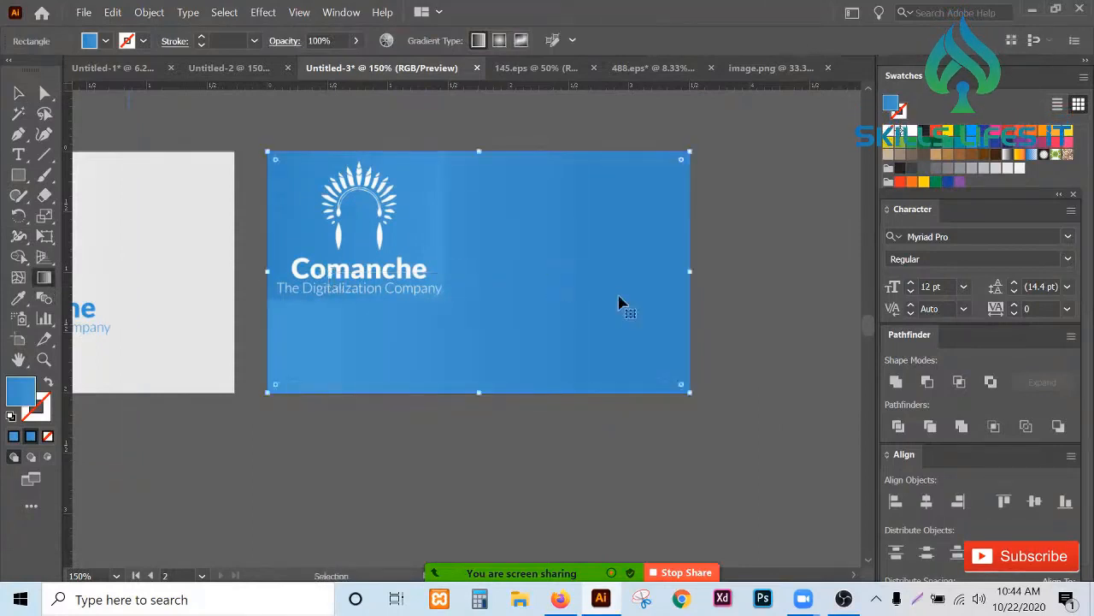
key("ctrl+z")
- Select the card artwork and lock it in place
left_click(18, 92)
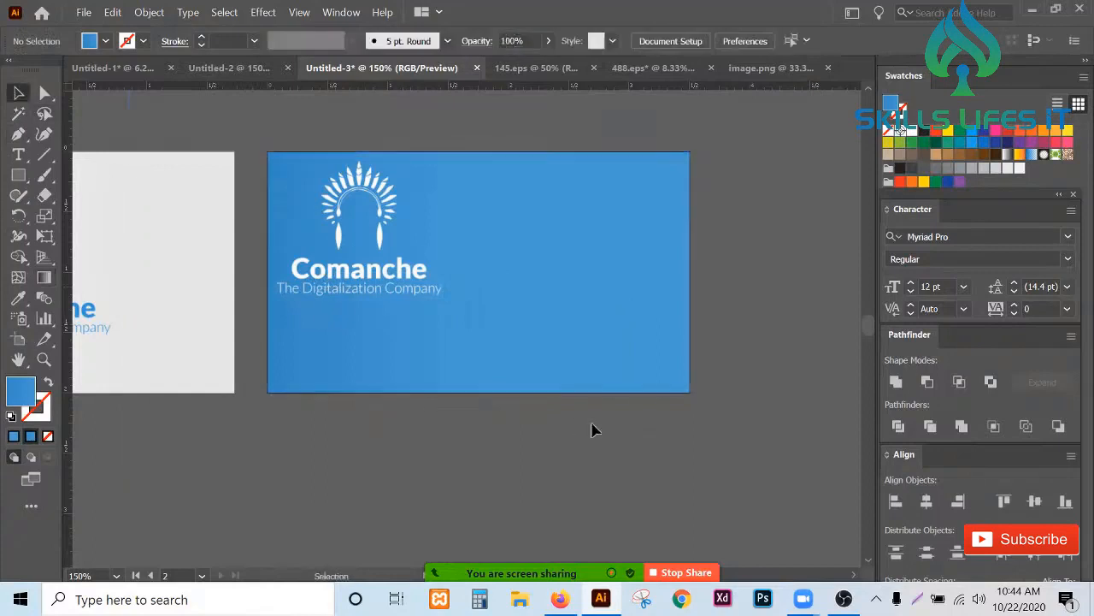
left_click(293, 158)
key("ctrl+2")
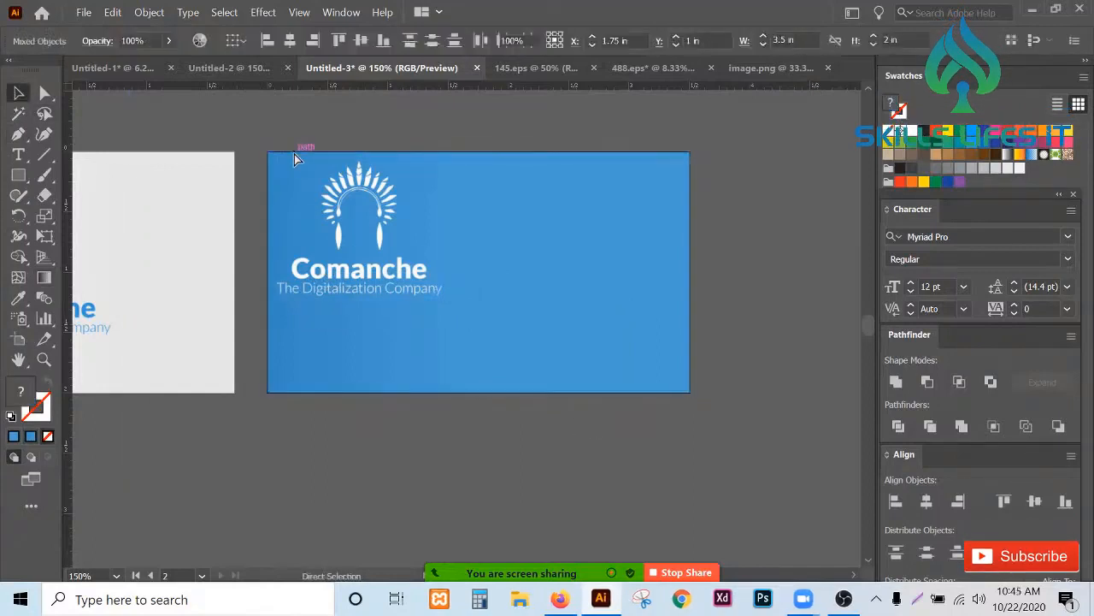
scroll(693, 329, "down", 1)
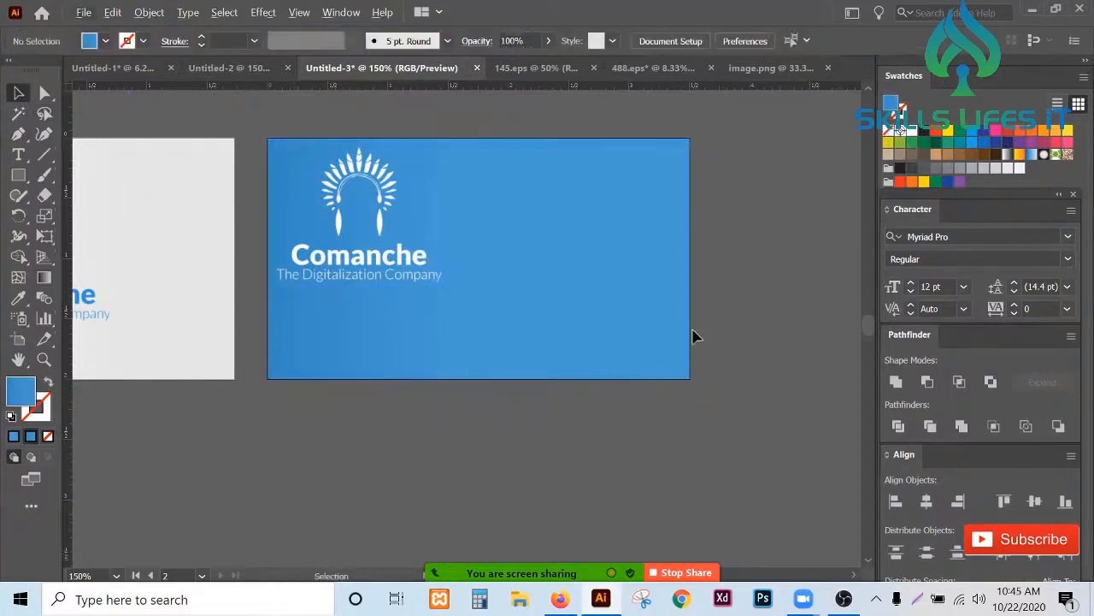
scroll(693, 337, "down", 1, "alt")
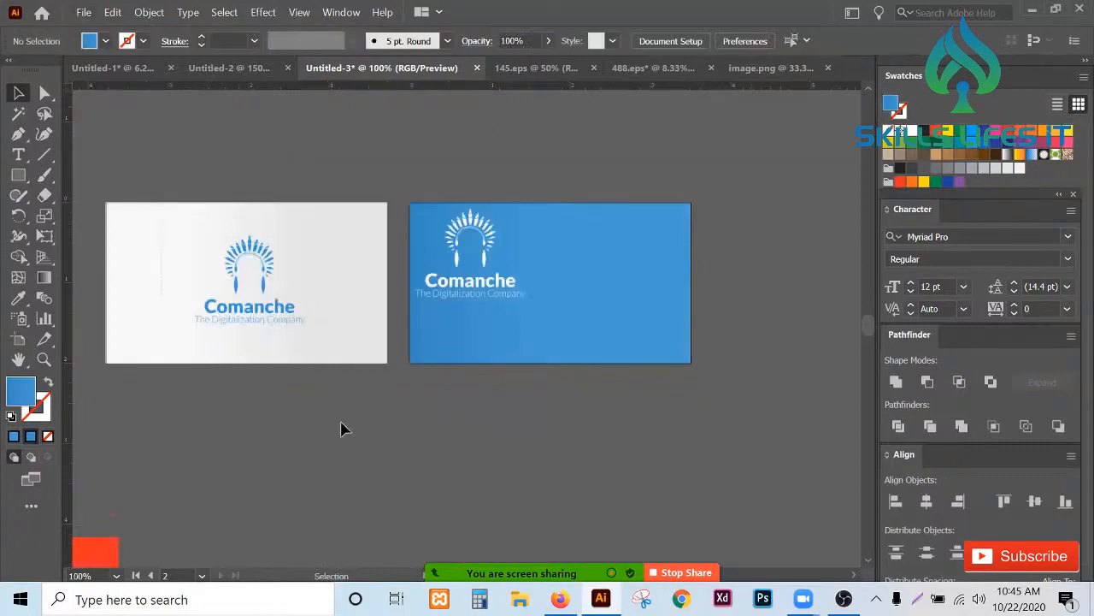
key("ctrl+a")
key("ctrl+h")
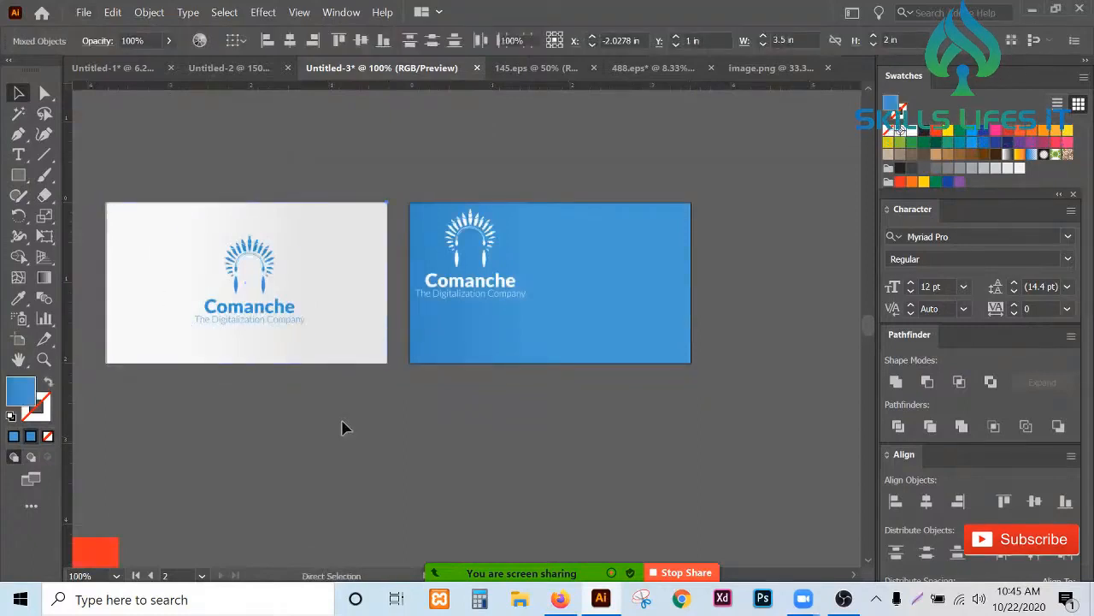
left_click(343, 422)
- Select the four contact icons below the card and move them onto the card's right side
scroll(627, 236, "up", 2, "alt")
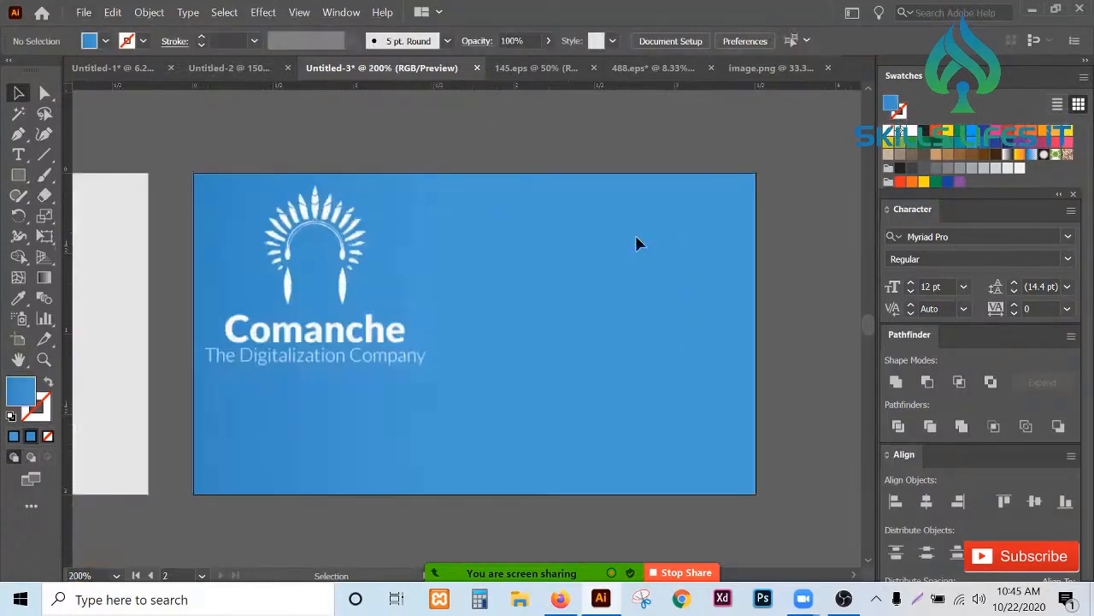
scroll(638, 241, "down", 4, "alt")
scroll(94, 496, "up", 3, "alt")
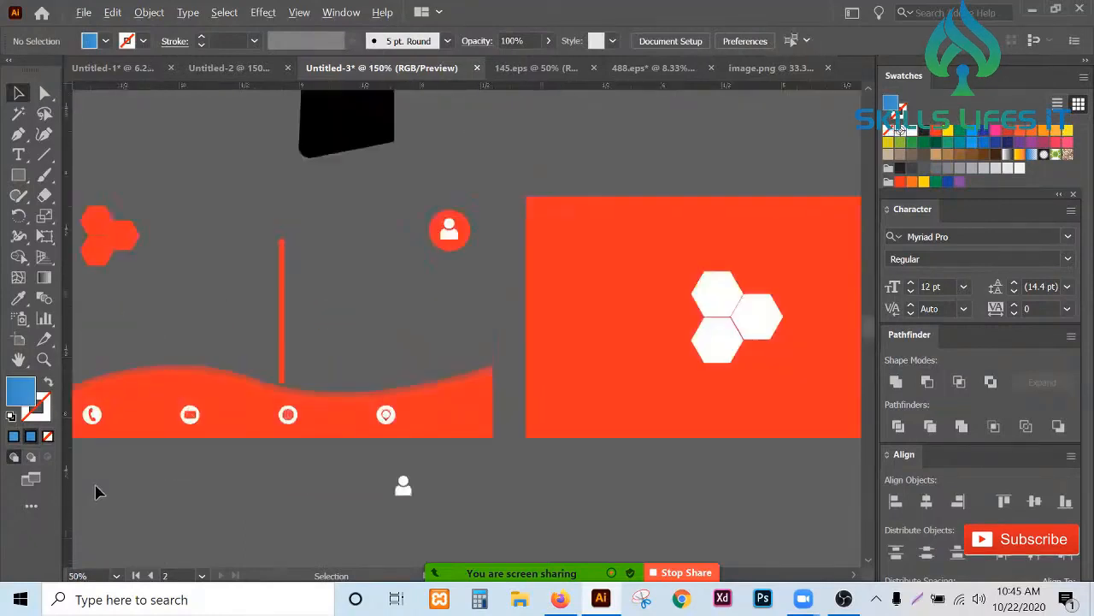
scroll(96, 492, "up", 1, "alt")
left_click(90, 389)
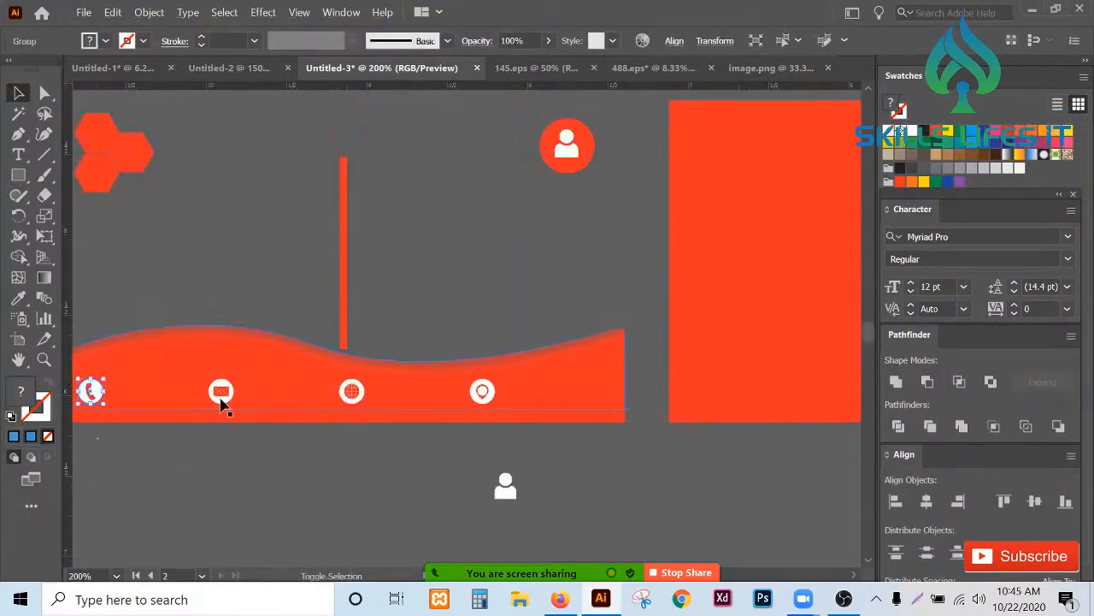
left_click(220, 392, "shift")
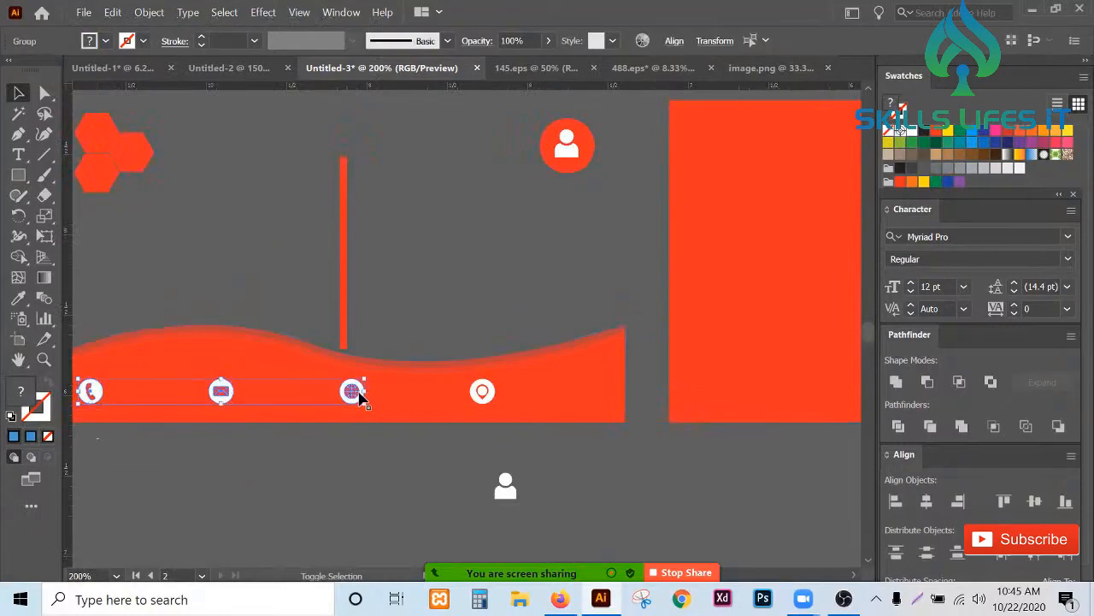
left_click(481, 395, "shift")
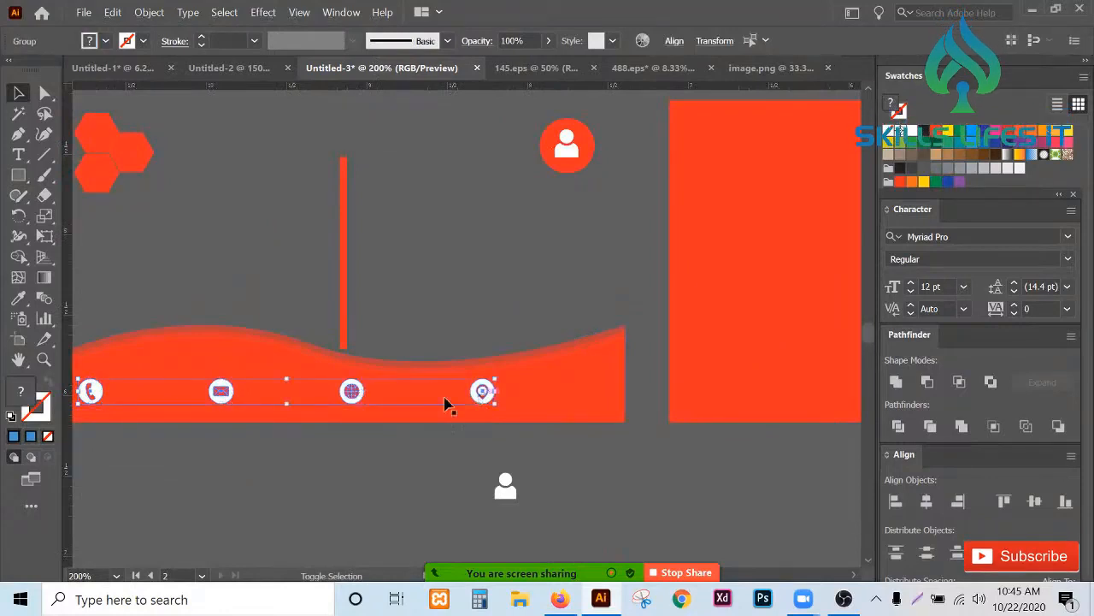
scroll(139, 396, "down", 4, "alt")
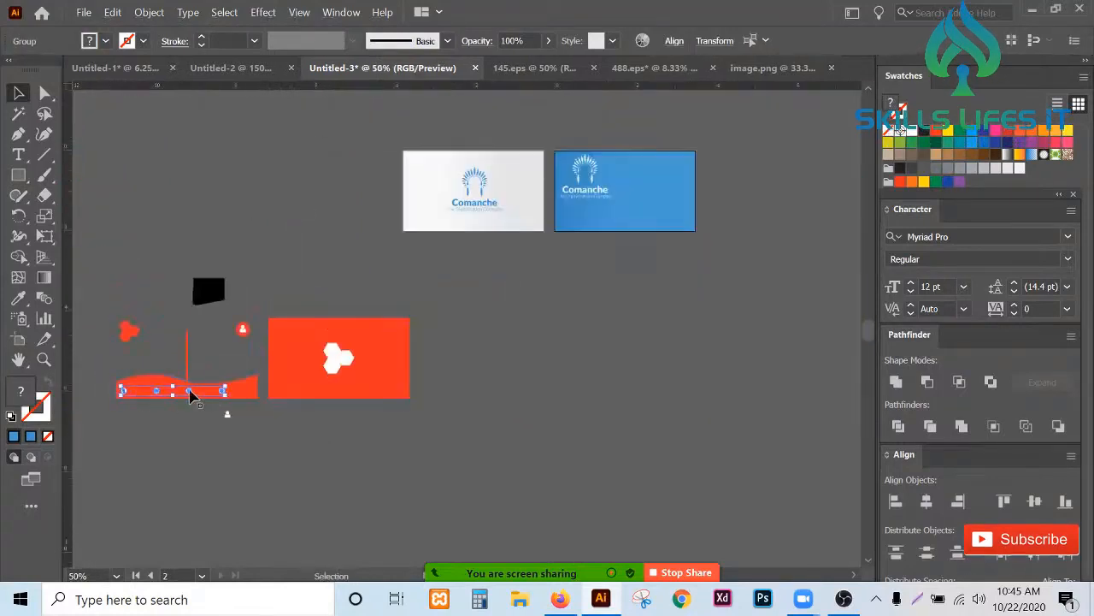
left_click_drag(208, 398, 706, 202)
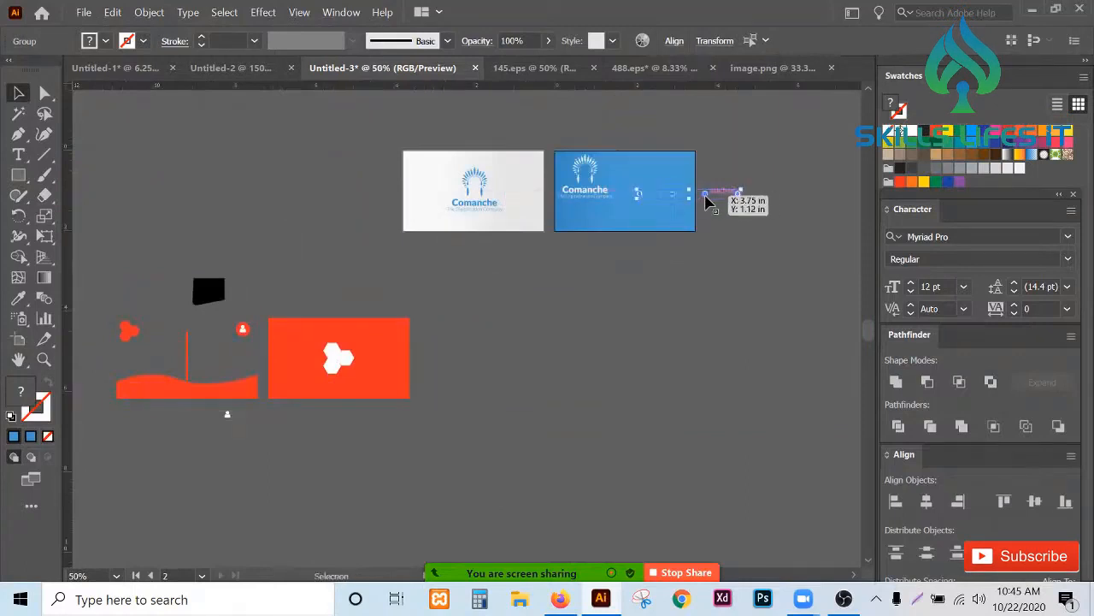
scroll(706, 202, "up", 5, "alt")
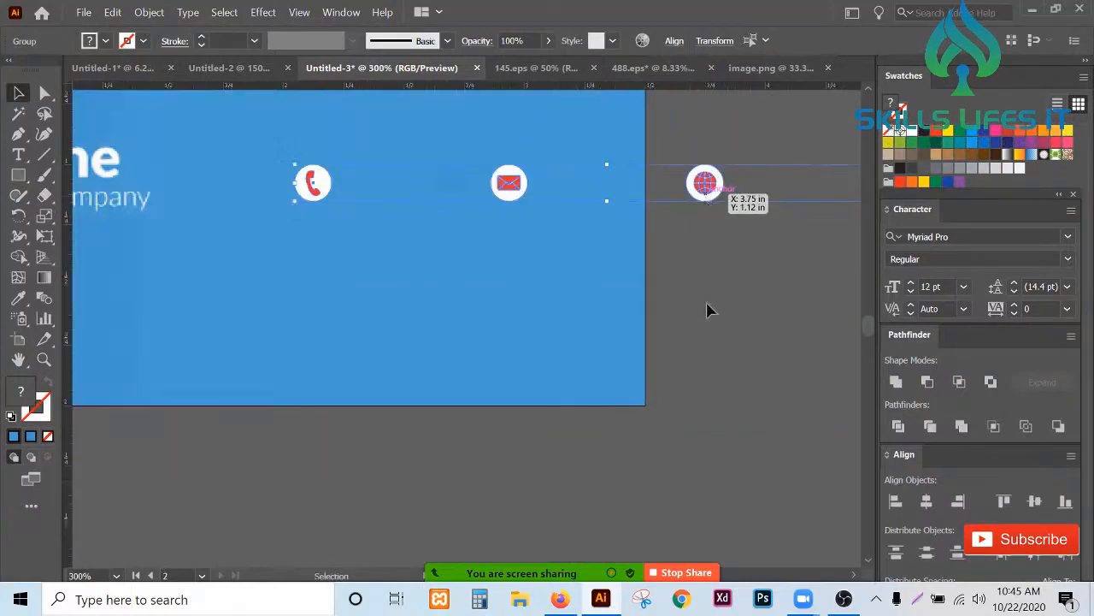
left_click(706, 310)
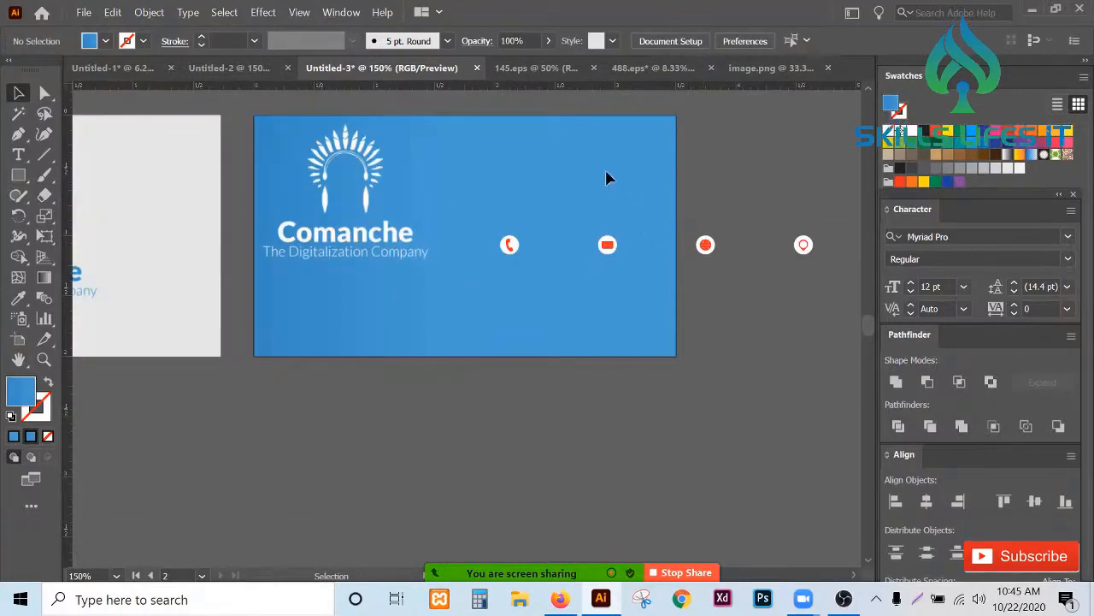
- Stack the envelope, globe and location icons vertically beneath the phone icon on the card
left_click(609, 248)
scroll(613, 266, "up", 2, "alt")
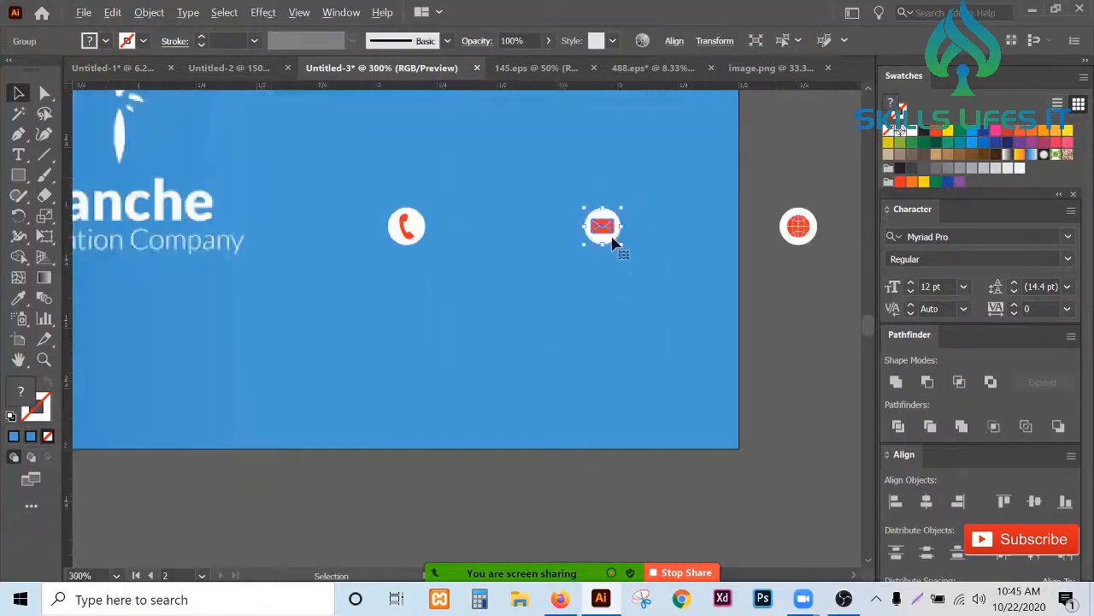
left_click_drag(608, 239, 411, 297)
scroll(447, 273, "down", 1, "alt")
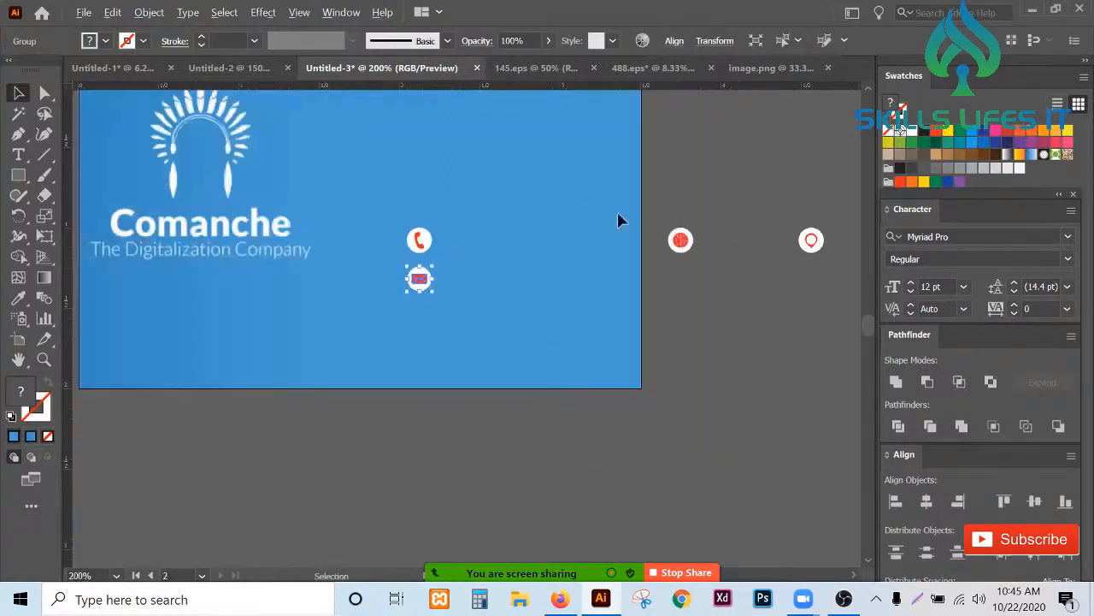
left_click(681, 241)
left_click_drag(681, 241, 432, 318)
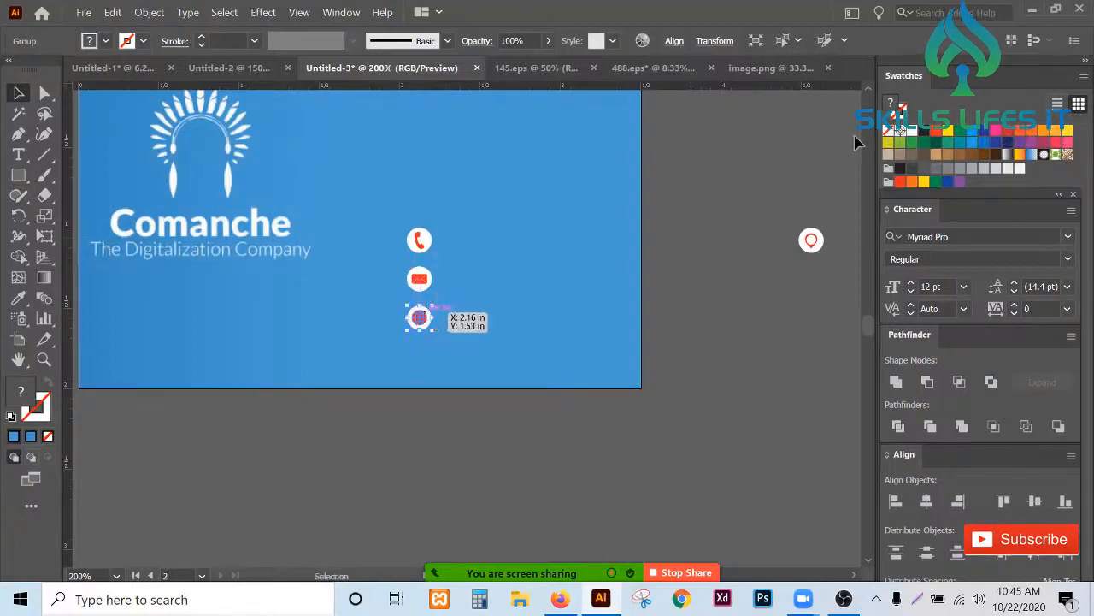
left_click(811, 240)
left_click_drag(811, 240, 418, 357)
- Select the four stacked contact icons and align them to a common vertical center
left_click_drag(395, 216, 445, 369)
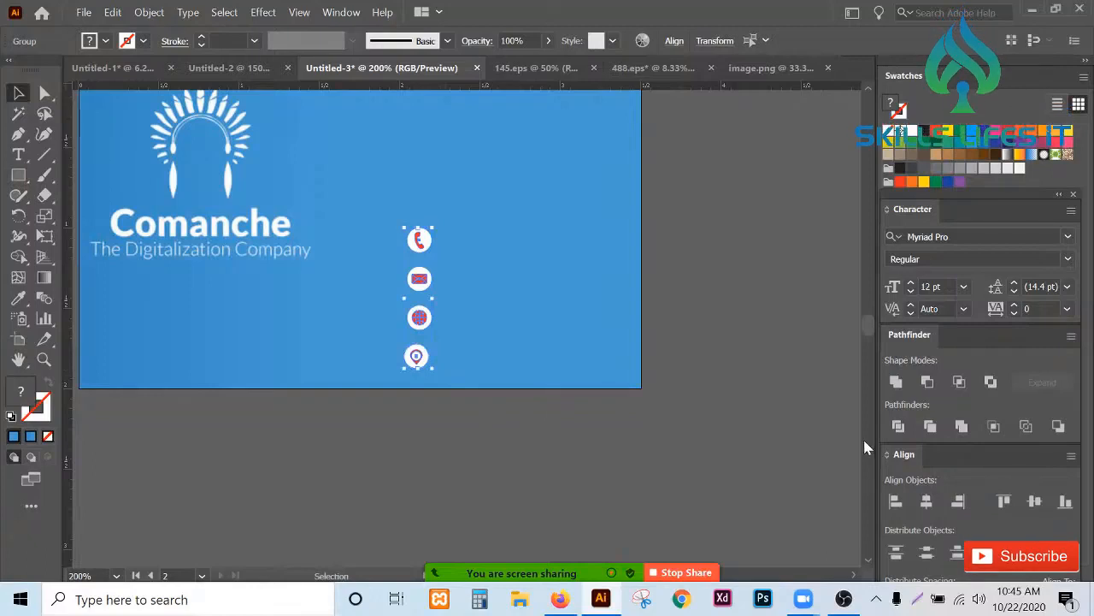
left_click(932, 506)
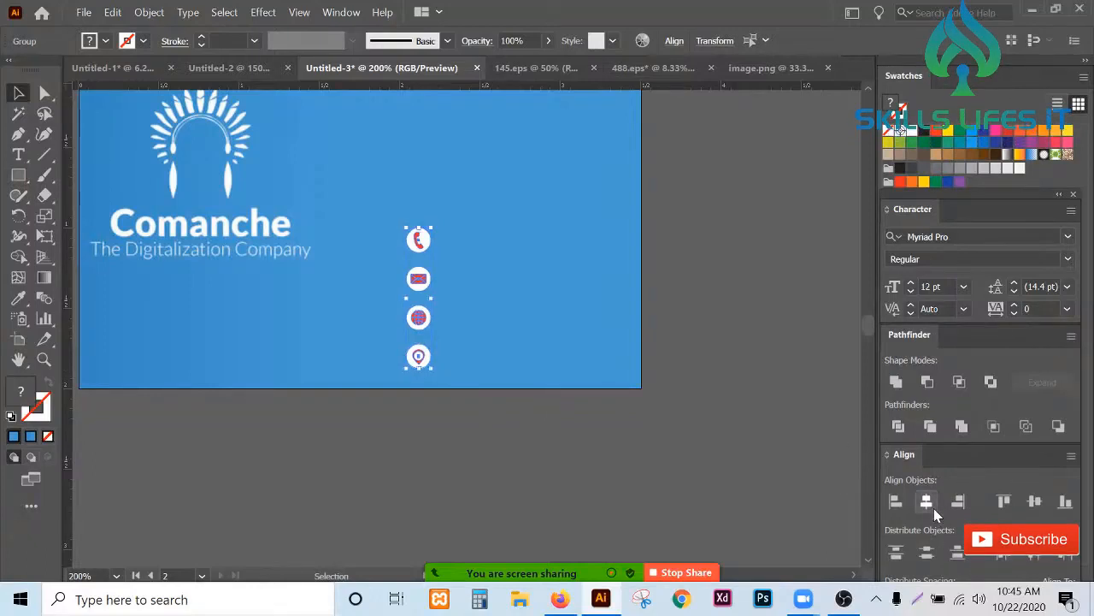
scroll(416, 291, "up", 2)
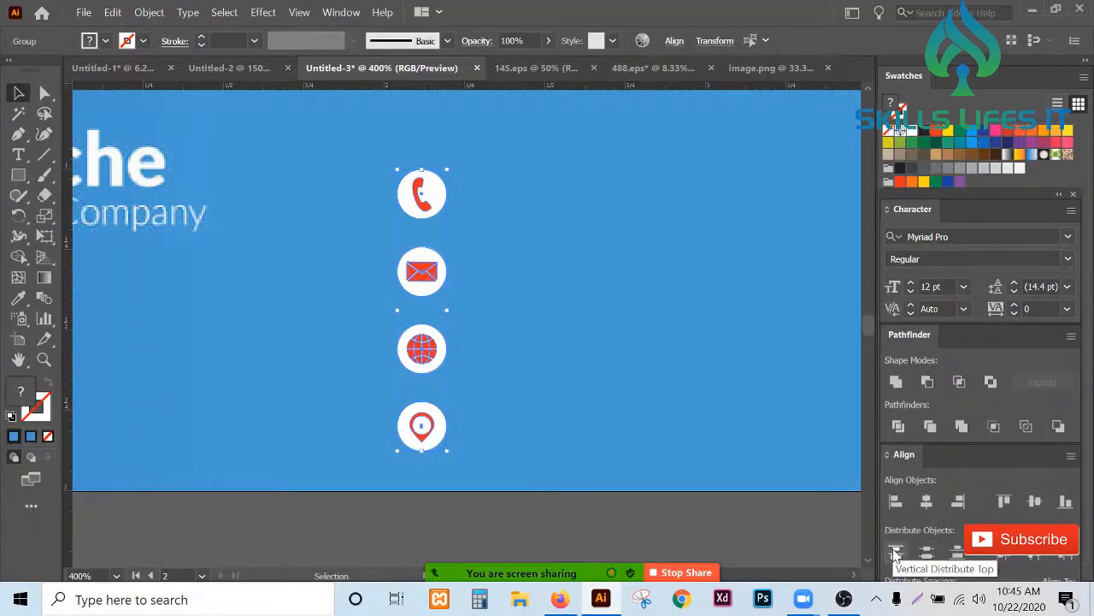
scroll(519, 461, "down", 2)
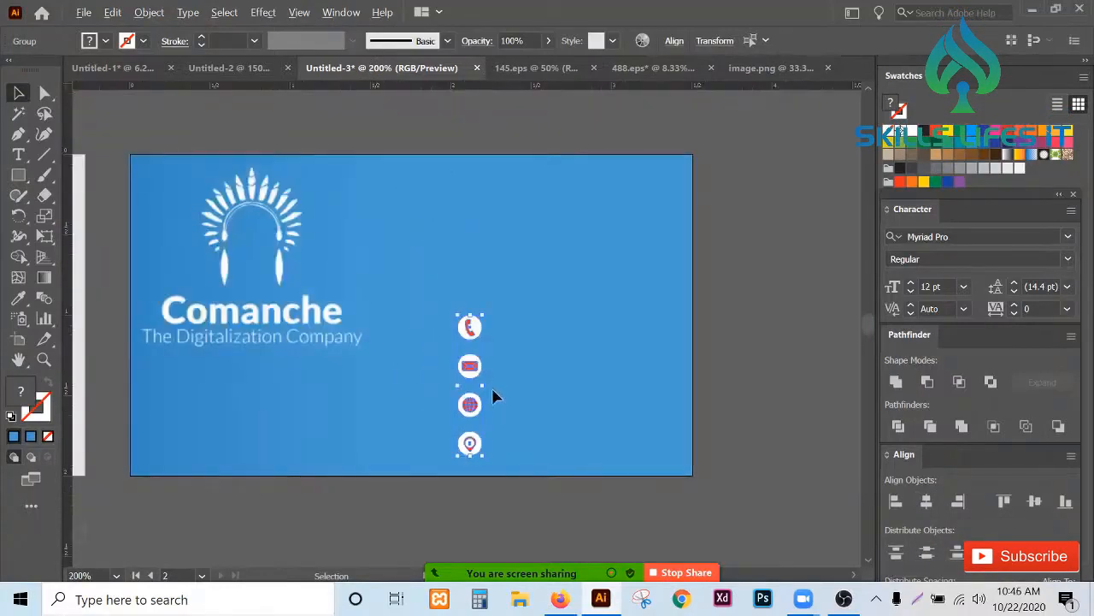
- Reposition the contact icons into an evenly spaced column to the right of the logo
left_click_drag(479, 351, 409, 252)
mouse_move(422, 308)
left_mouse_down()
mouse_move(442, 291)
mouse_move(462, 303)
mouse_move(440, 308)
left_mouse_up()
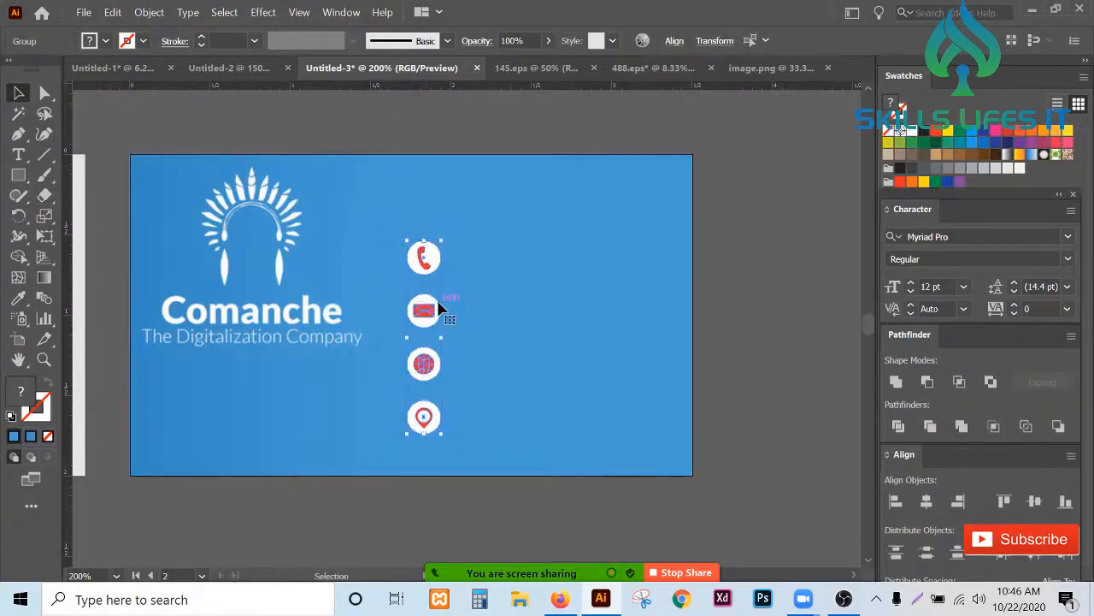
left_click_drag(435, 309, 431, 310)
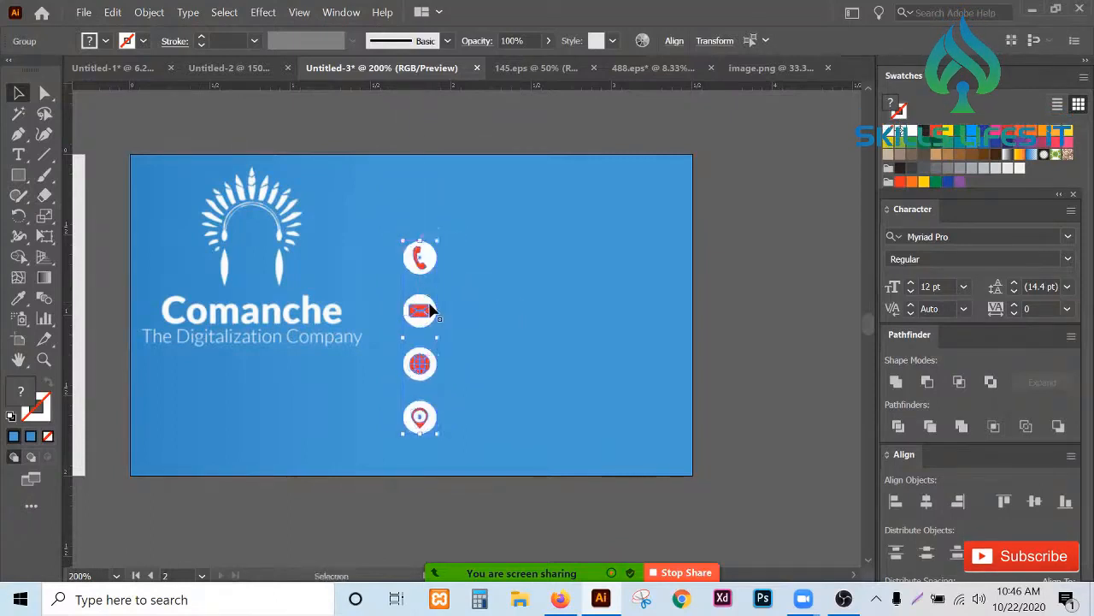
scroll(564, 248, "down", 1)
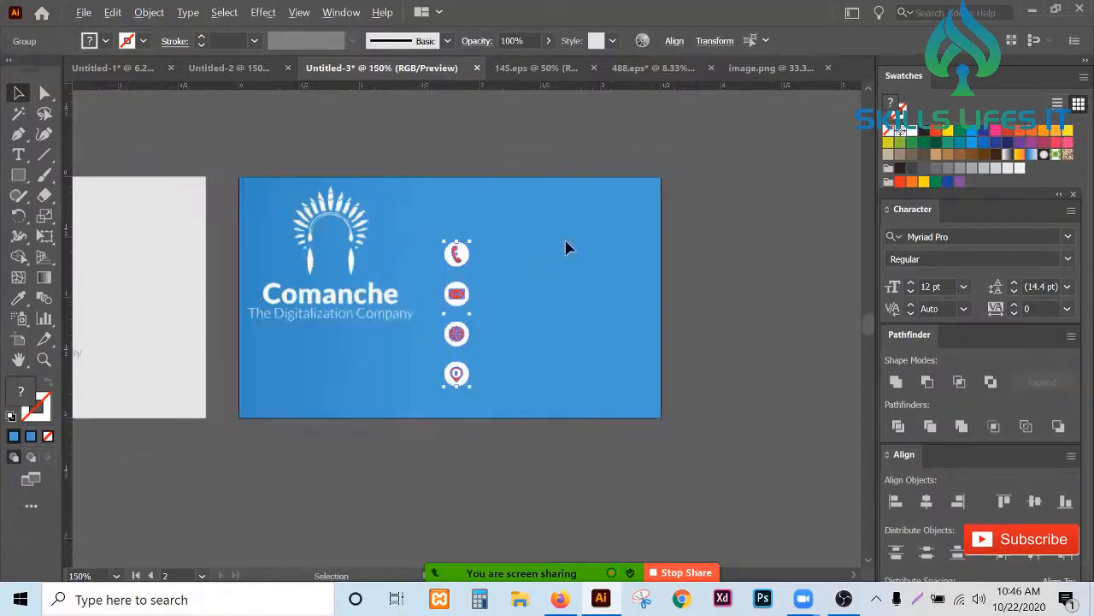
scroll(464, 251, "up", 2)
scroll(462, 249, "down", 1)
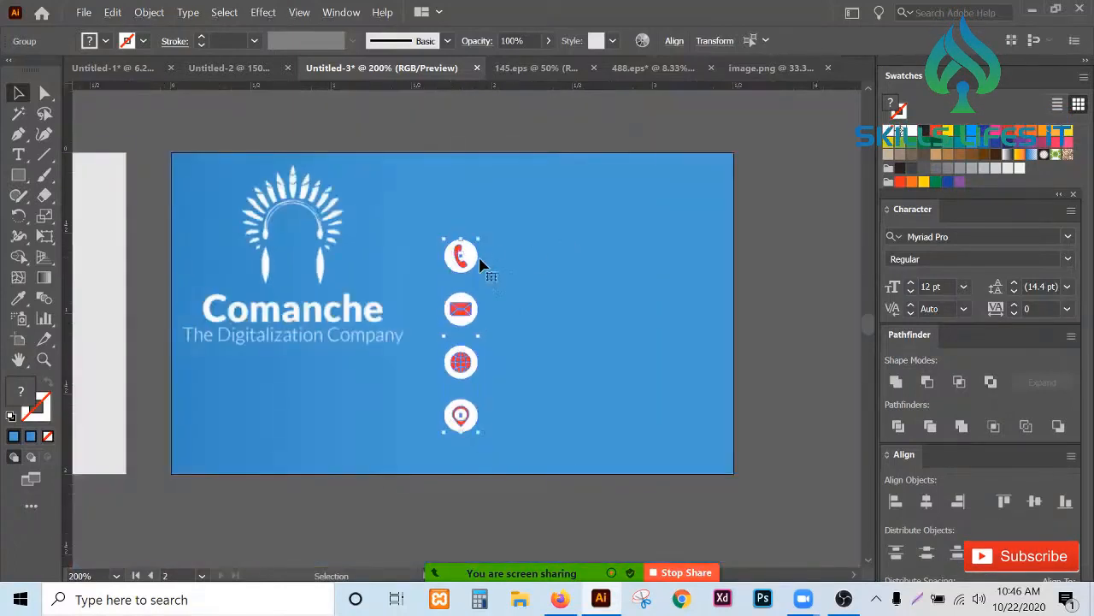
mouse_move(480, 265)
left_mouse_down()
mouse_move(479, 255)
mouse_move(510, 252)
mouse_move(483, 253)
mouse_move(484, 270)
left_mouse_up()
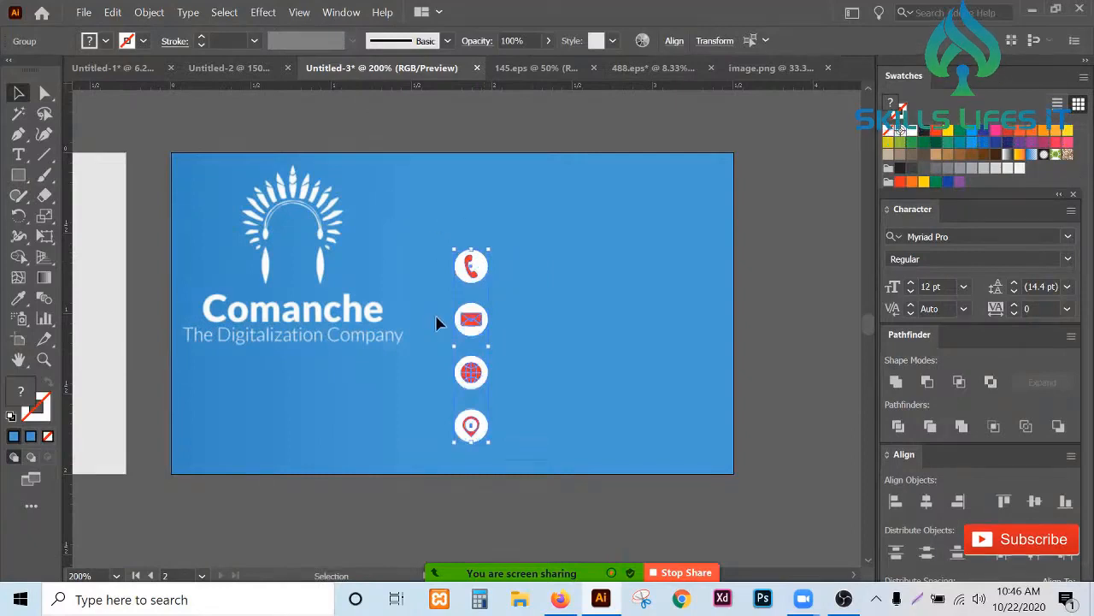
- Select the phone and envelope glyphs and recolor them with the card's blue using the Eyedropper
left_click(45, 92)
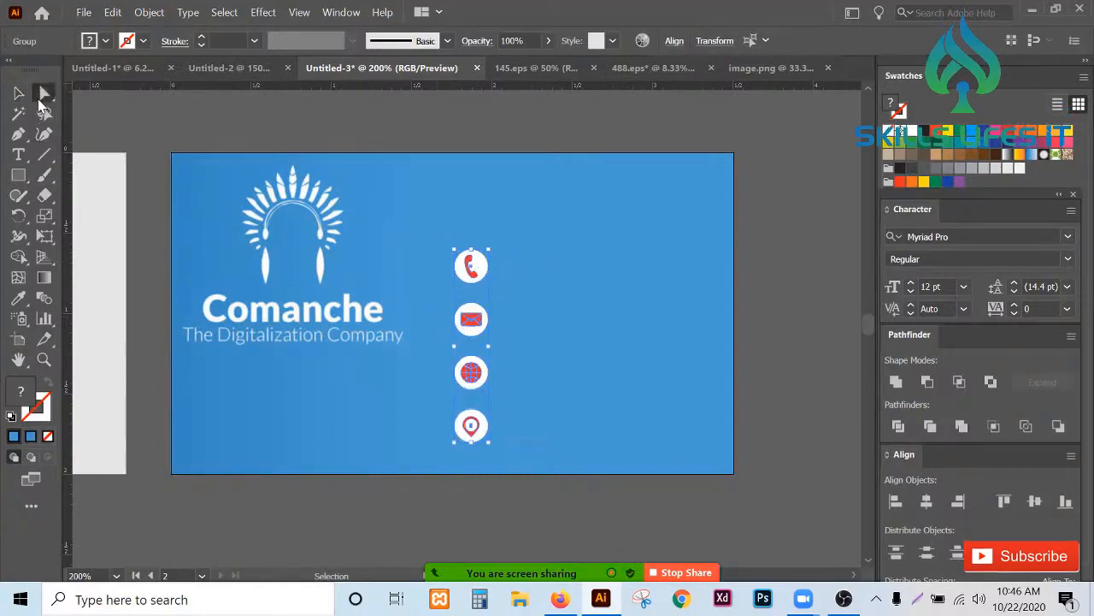
left_click(594, 267)
scroll(483, 306, "up", 3)
left_click(457, 220)
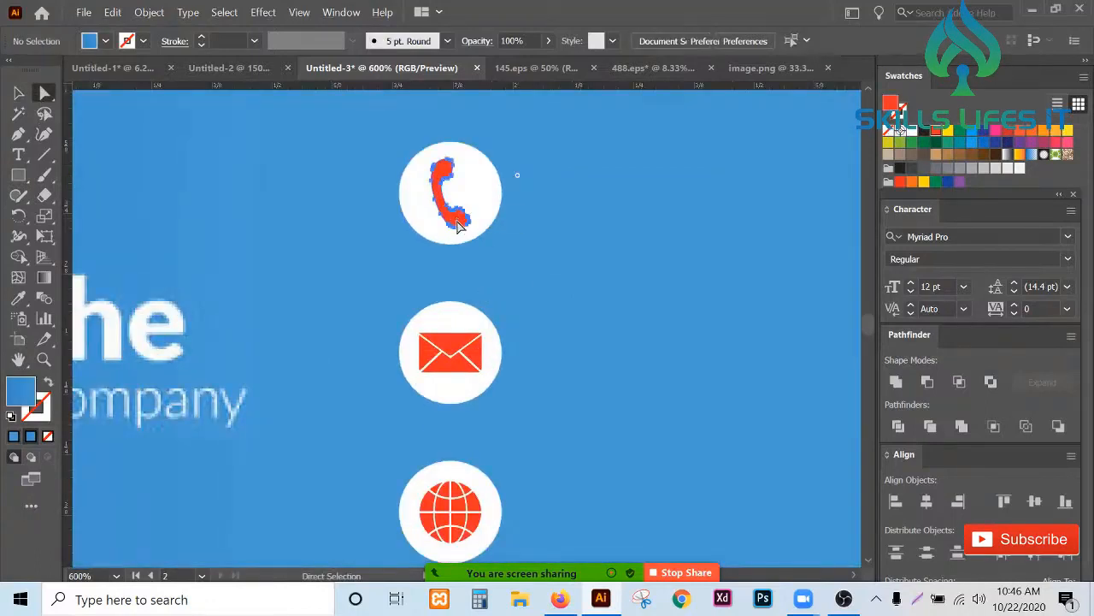
left_click(454, 352, "shift")
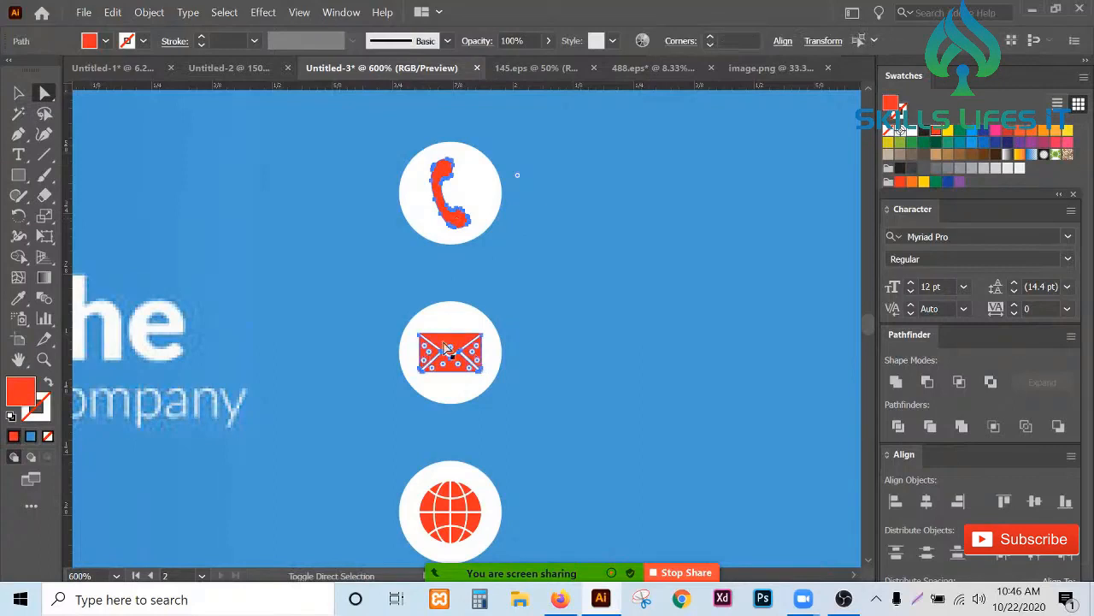
scroll(462, 355, "down", 1)
scroll(452, 428, "down", 1)
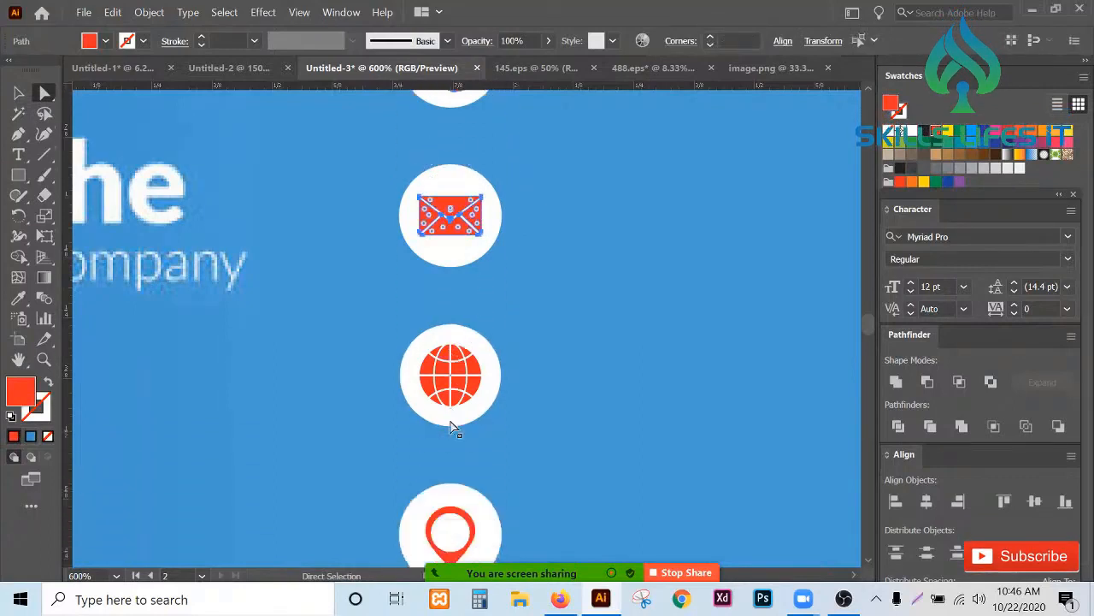
left_click(18, 318)
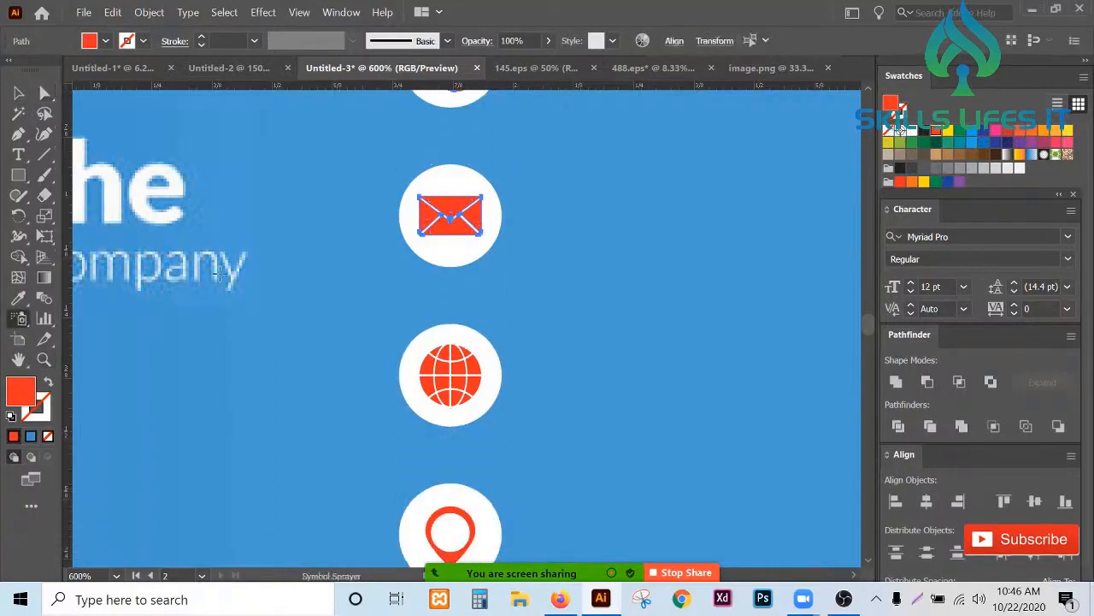
left_click(23, 299)
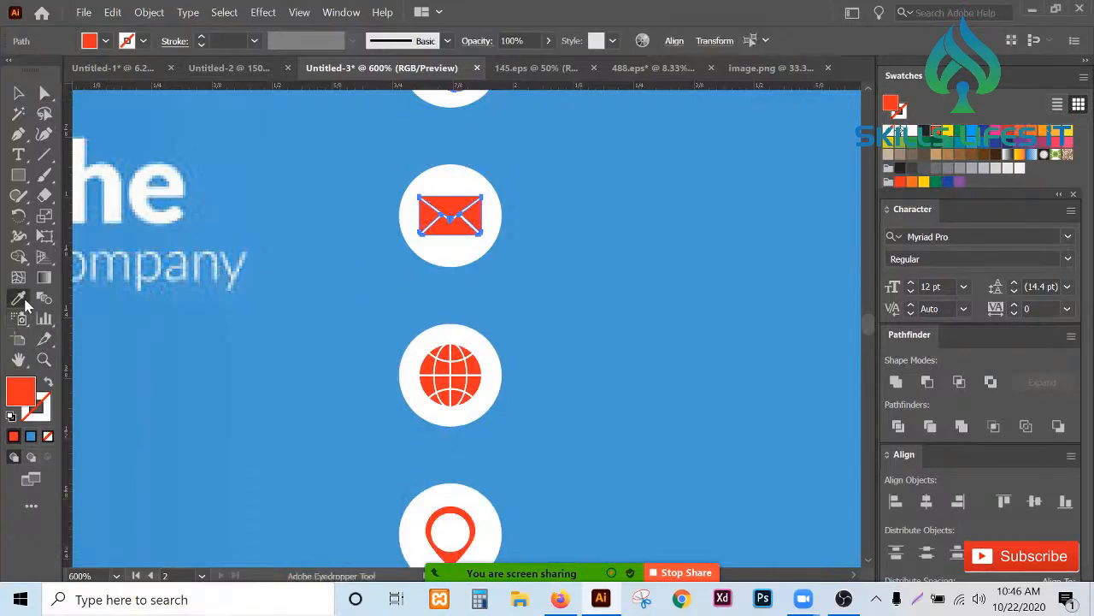
left_click(435, 293)
- Select the globe icon's shapes and sample the card's blue onto them with the Eyedropper
scroll(547, 355, "up", 2)
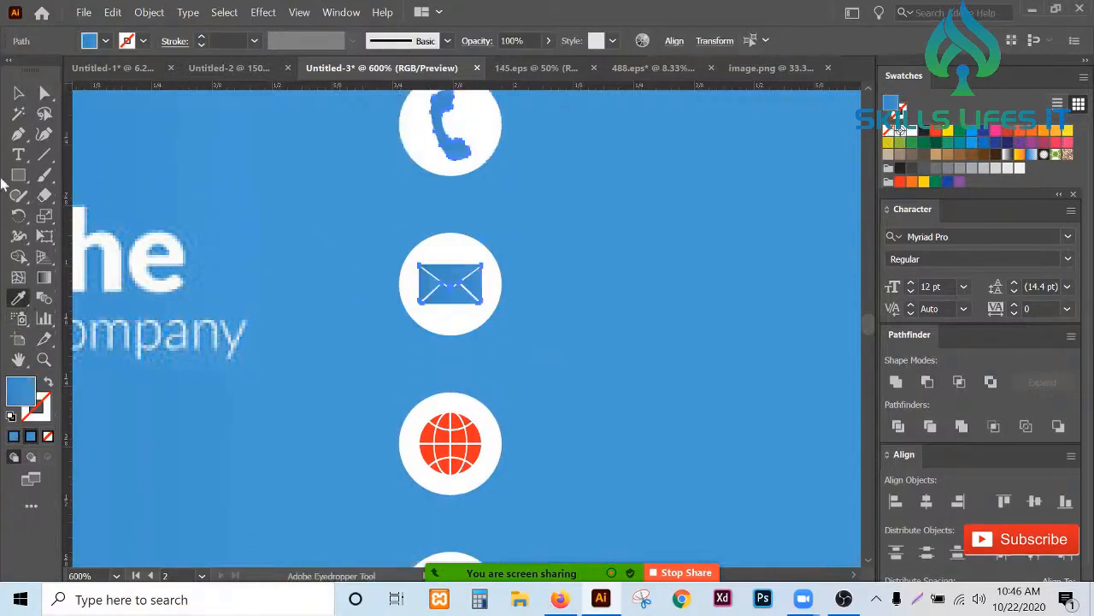
key("a")
scroll(410, 343, "down", 2)
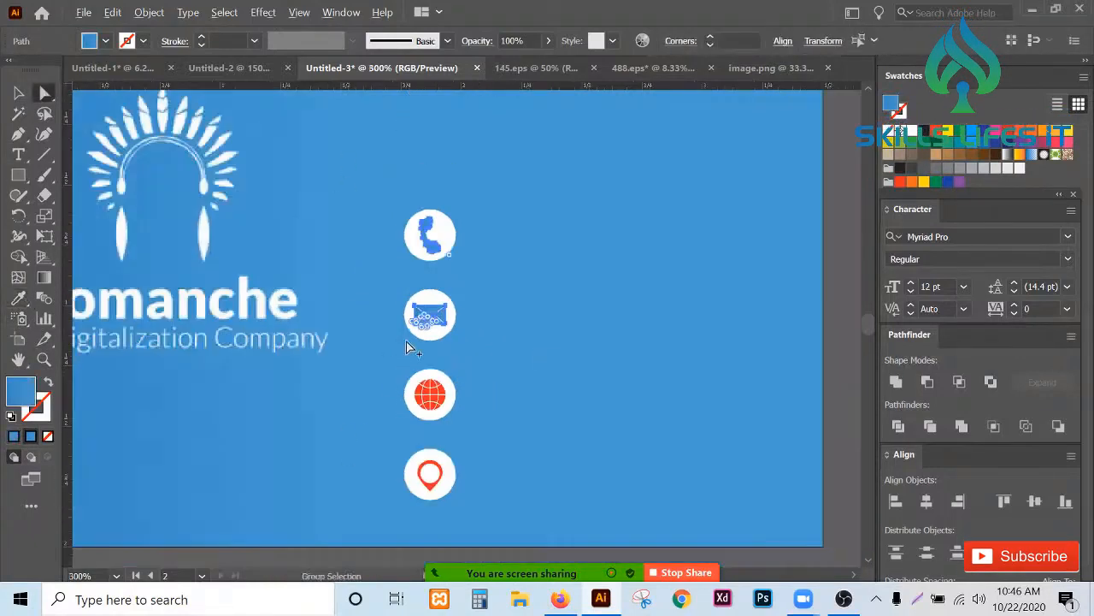
scroll(437, 418, "up", 4)
left_click_drag(500, 403, 261, 226)
left_click(18, 299)
left_click(224, 253)
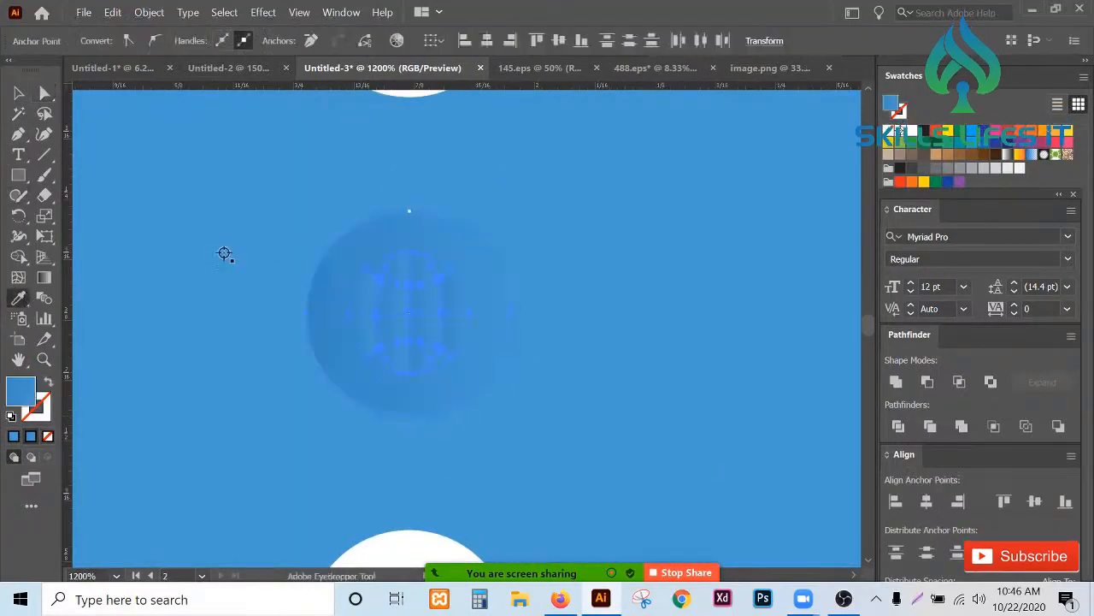
- Select the globe icon's outer circle and fill it with white
left_click(44, 93)
left_click(202, 184)
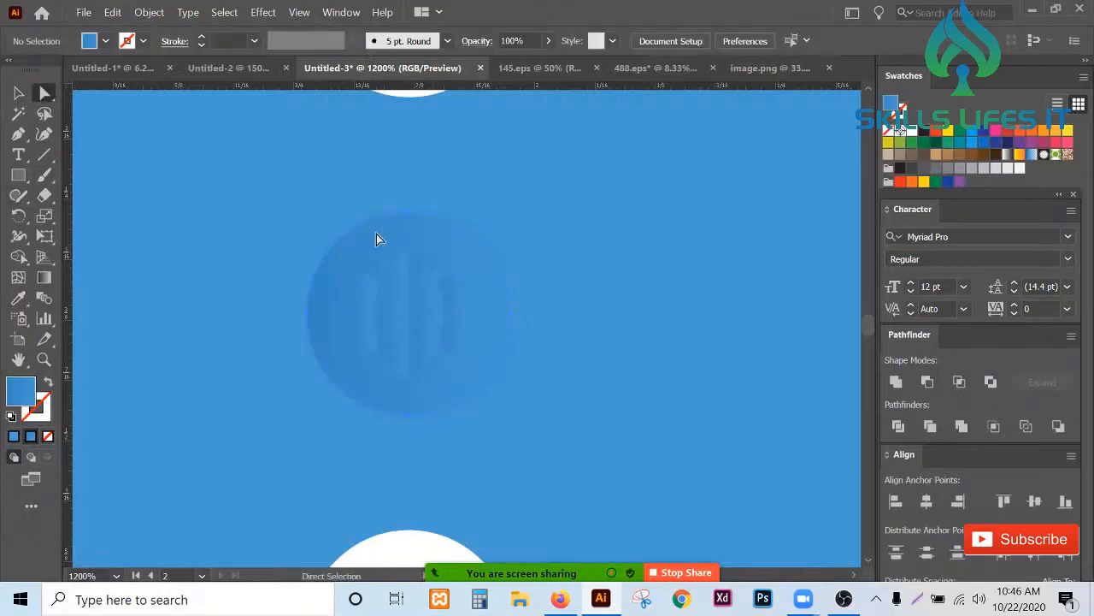
left_click(377, 238)
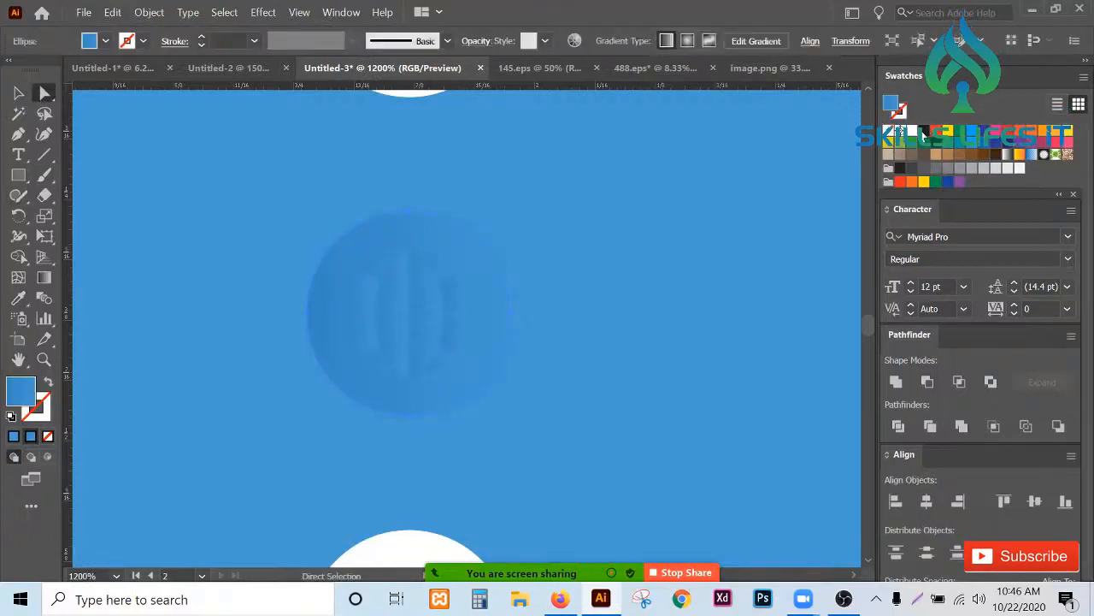
left_click(916, 134)
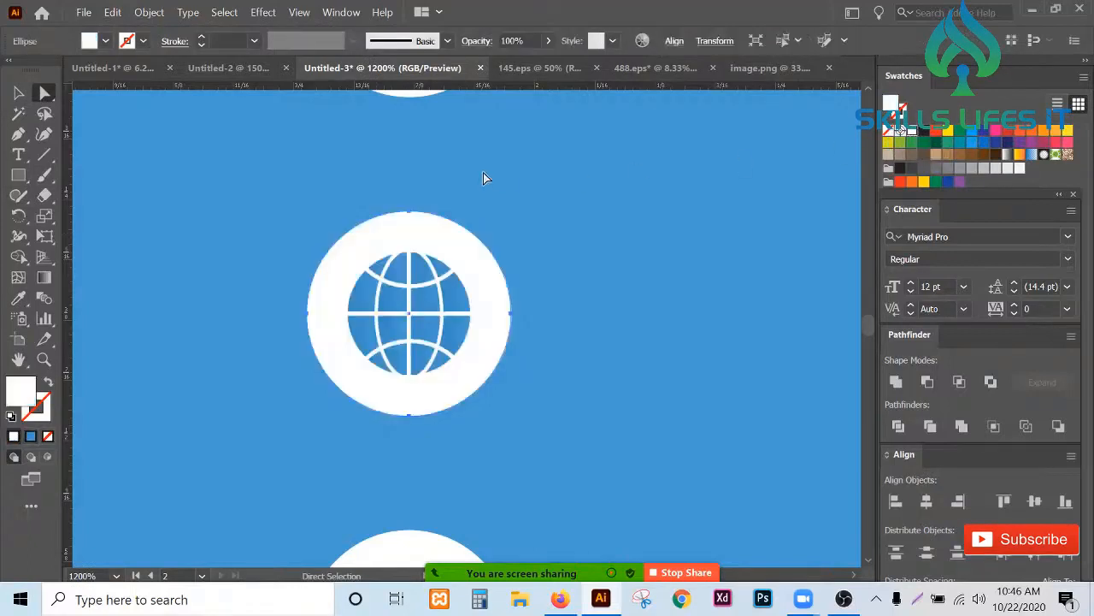
- Select the location pin's shapes and sample the card's blue onto them with the Eyedropper
scroll(483, 174, "down", 1)
scroll(462, 442, "up", 1)
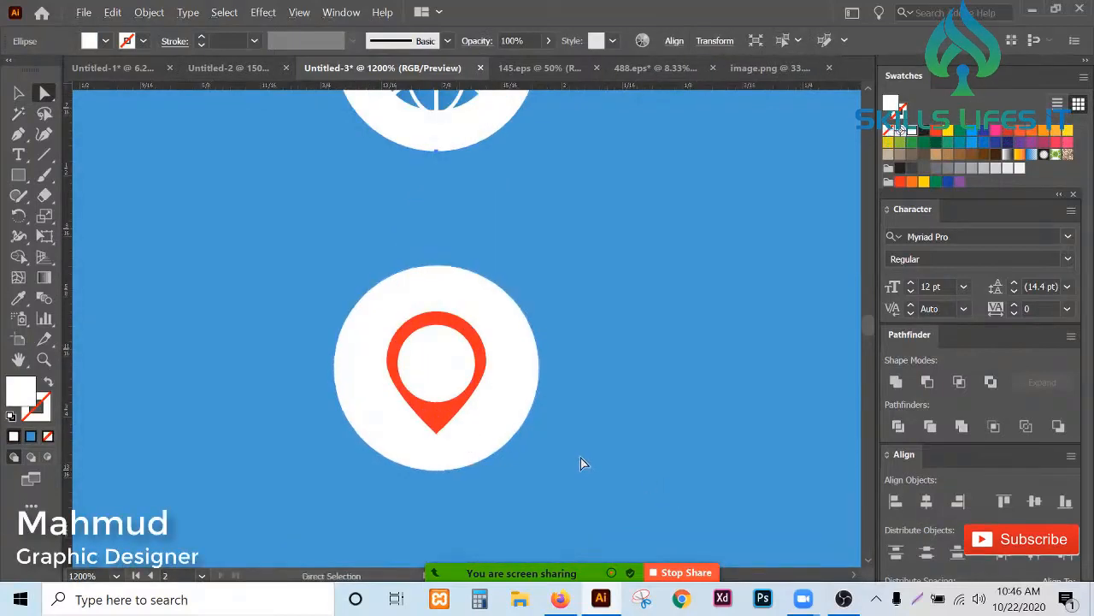
left_click_drag(573, 452, 287, 278)
left_click(414, 376)
left_click(434, 417)
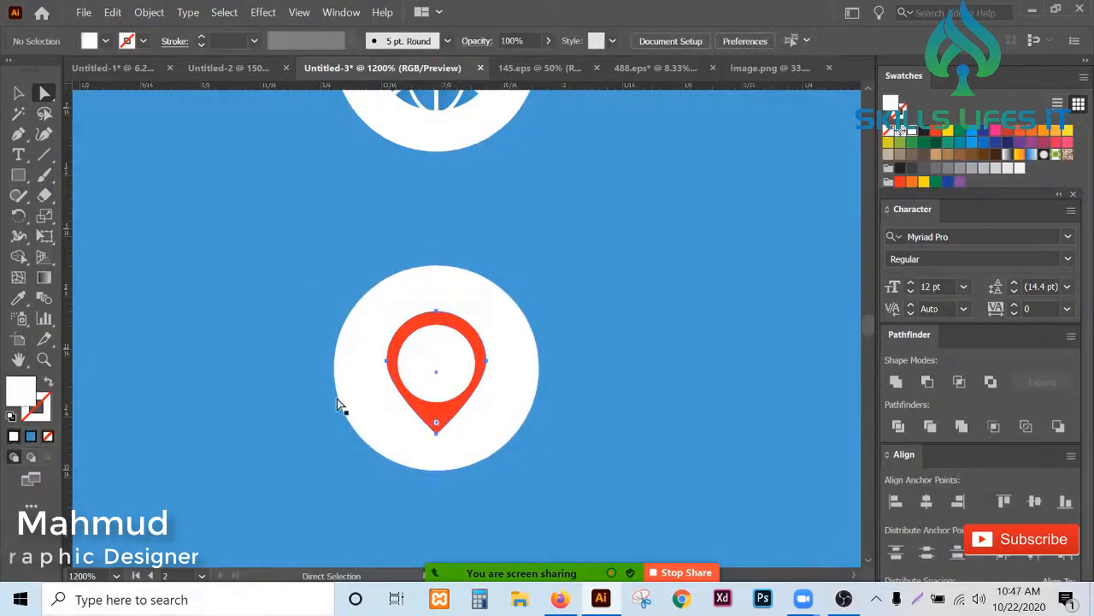
left_click(18, 298)
left_click(248, 299)
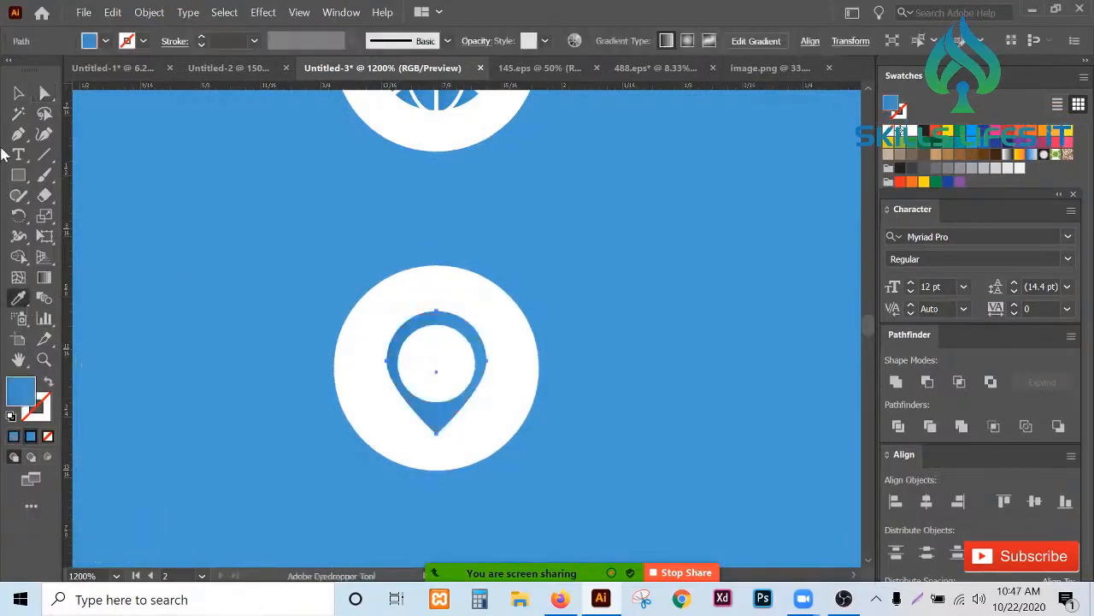
- Select all four contact icons, group them, and nudge the group slightly to the right
key("v")
scroll(405, 318, "down", 4)
scroll(410, 317, "up", 2)
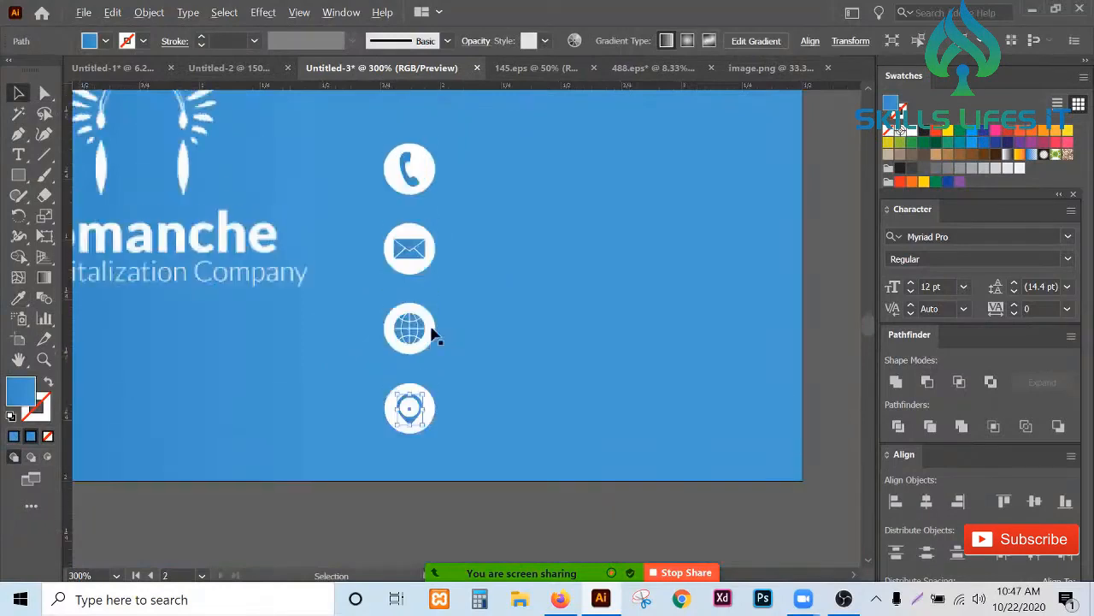
left_click_drag(436, 485, 368, 128)
right_click(473, 386)
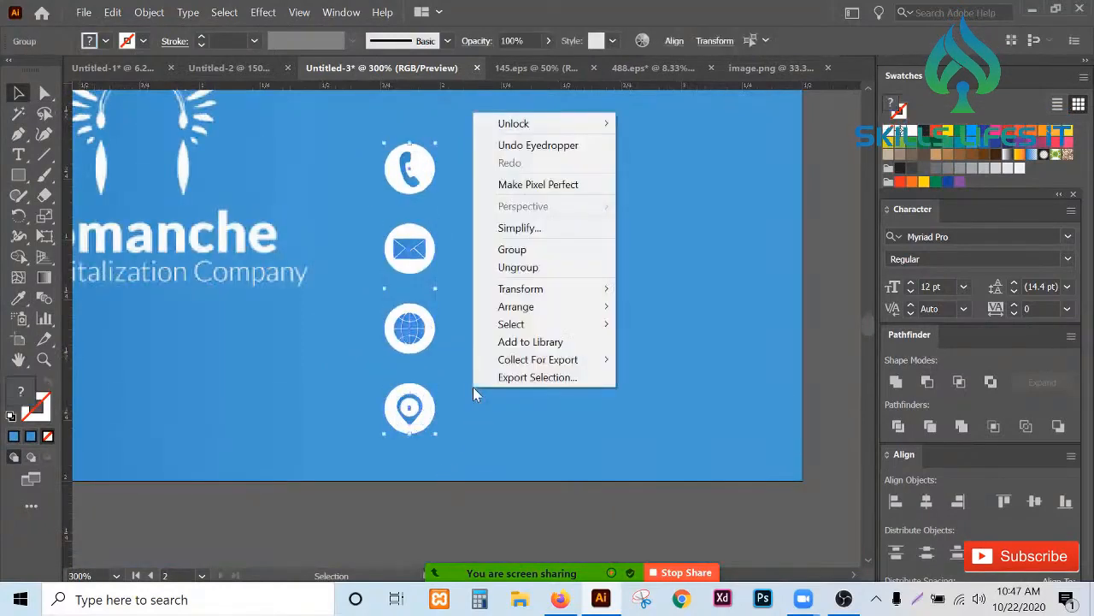
left_click(514, 249)
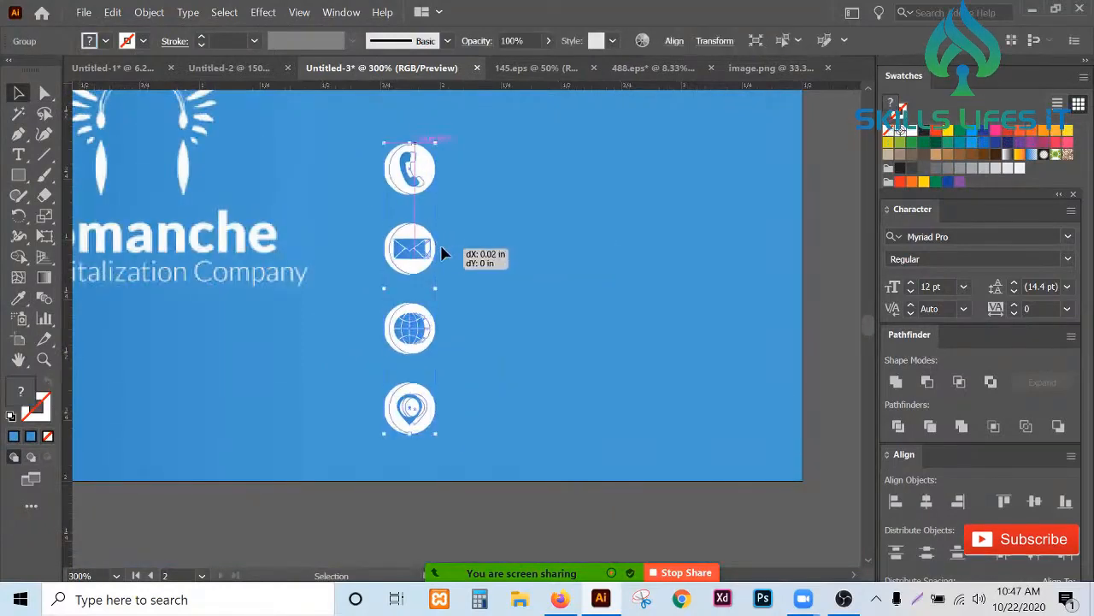
left_click_drag(441, 245, 450, 248)
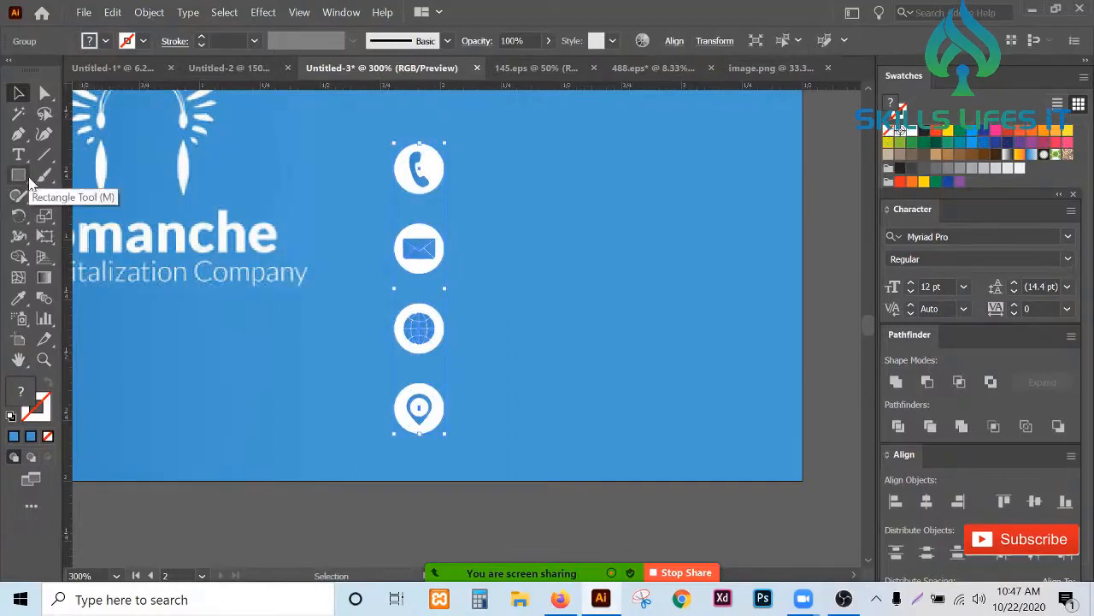
- Draw a vertical line between the logo and the icon column, spanning the icons' height, with an 8 pt stroke
left_click(24, 177)
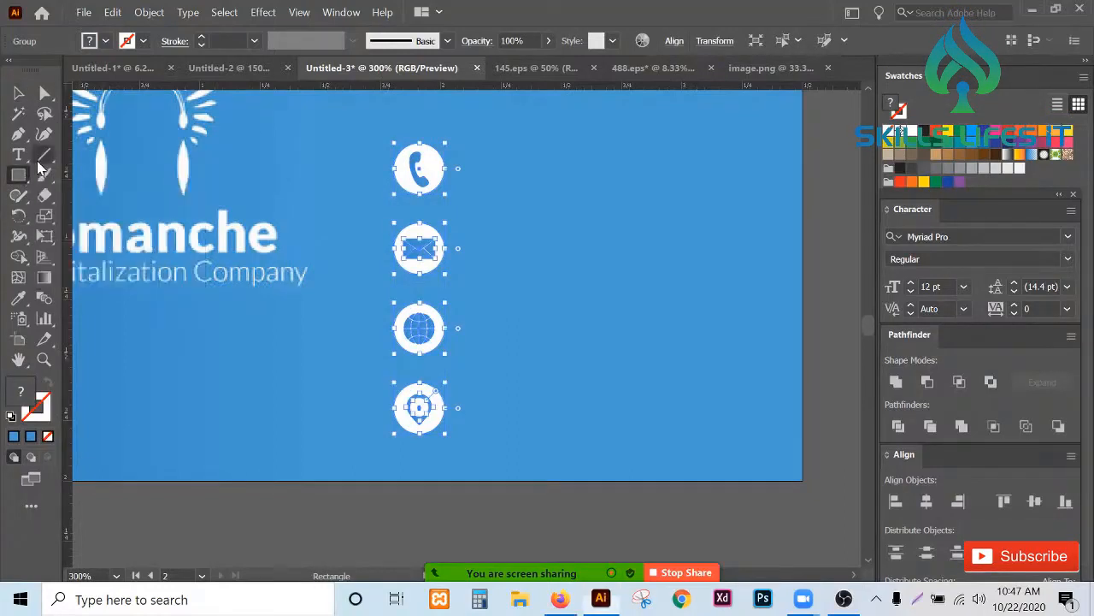
left_click_drag(346, 136, 365, 416)
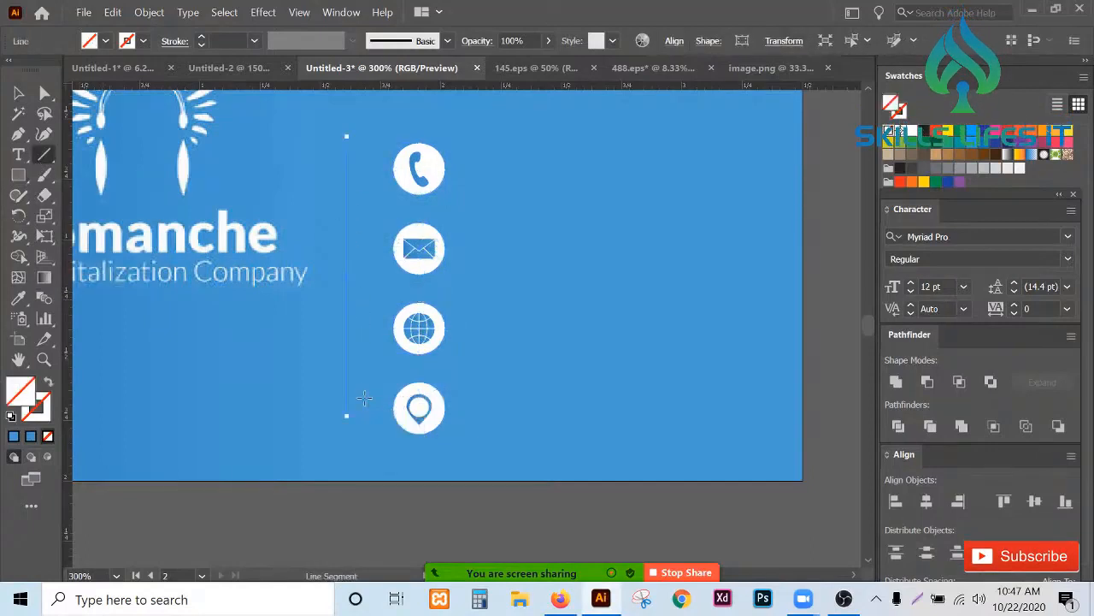
left_click(203, 38)
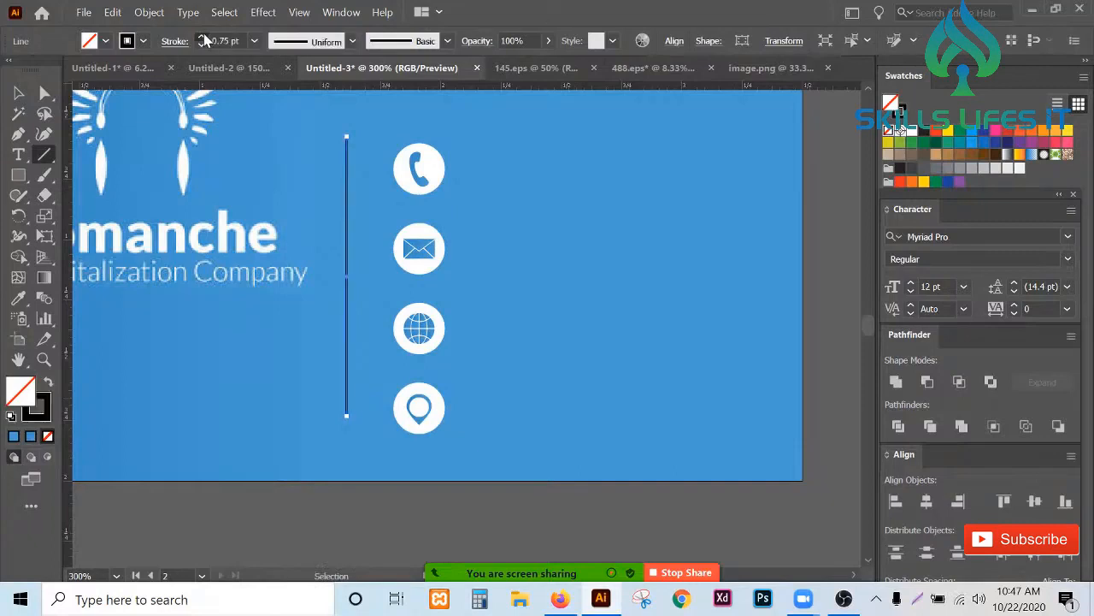
left_click(202, 38)
left_click(202, 38)
left_click(204, 38)
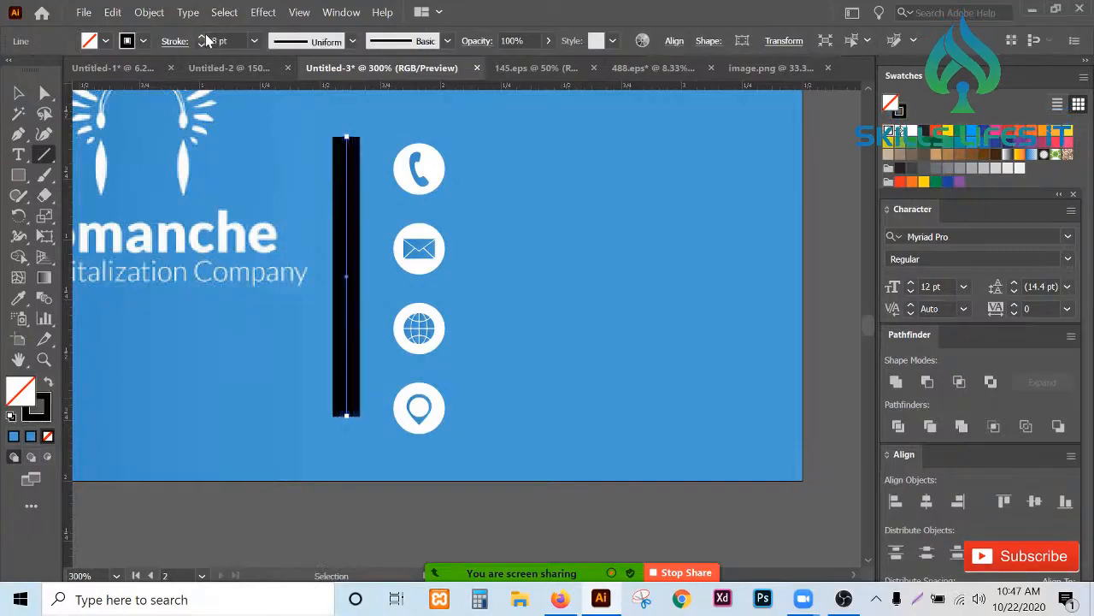
- Apply a tapered width profile to the vertical line's stroke
left_click(331, 49)
left_click(332, 94)
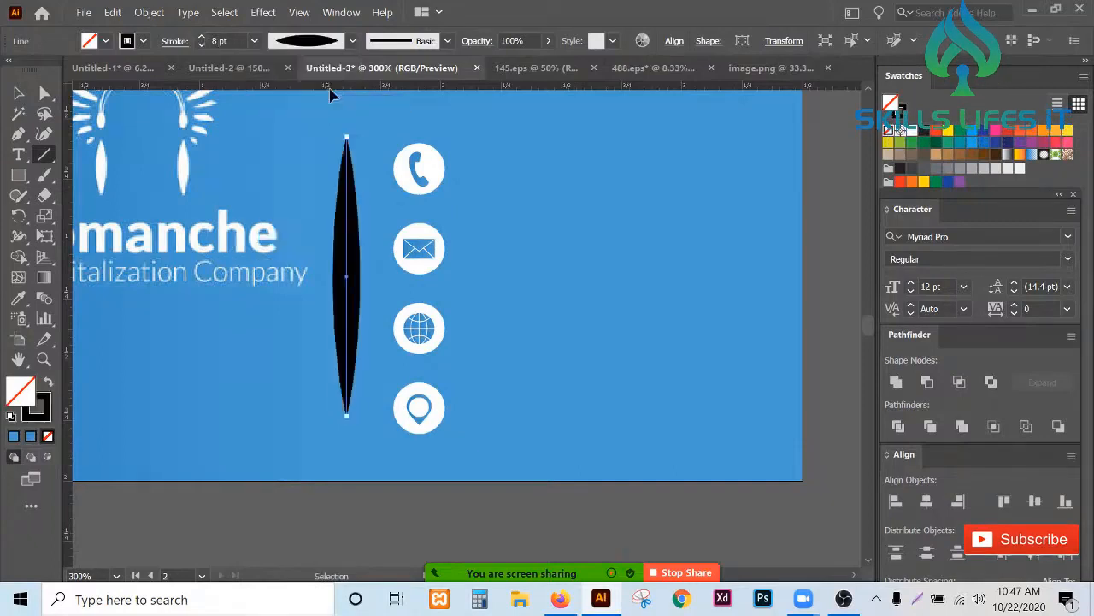